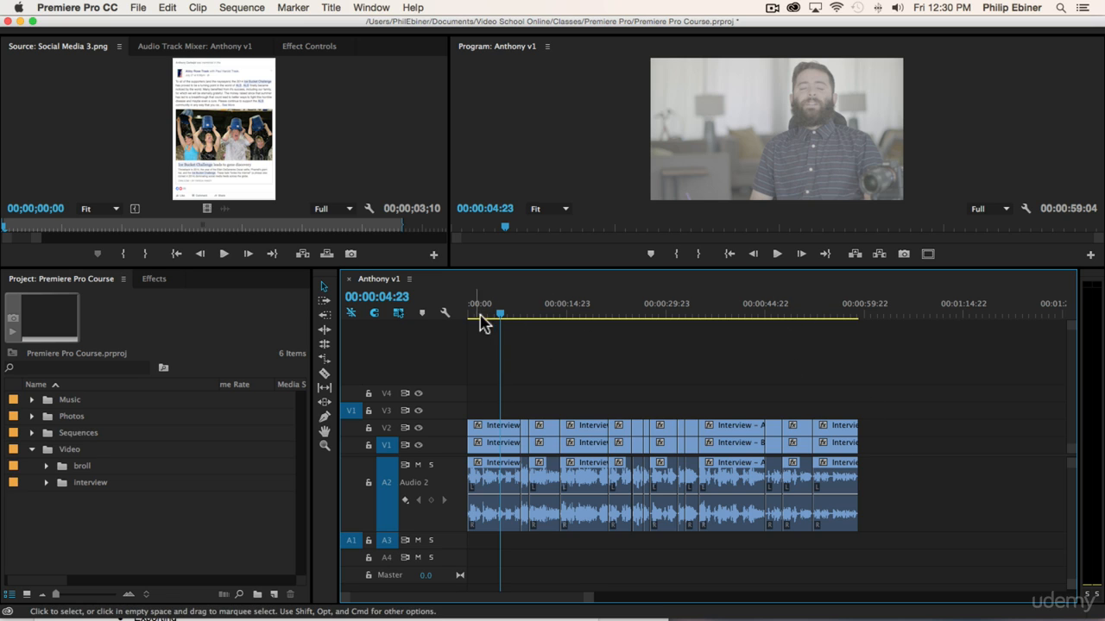
# - Play the opening of the interview sequence and look over its cuts along the timeline
pyautogui.moveTo(472, 314); pyautogui.dragTo(420, 304)
pyautogui.press('space')
pyautogui.press('space')
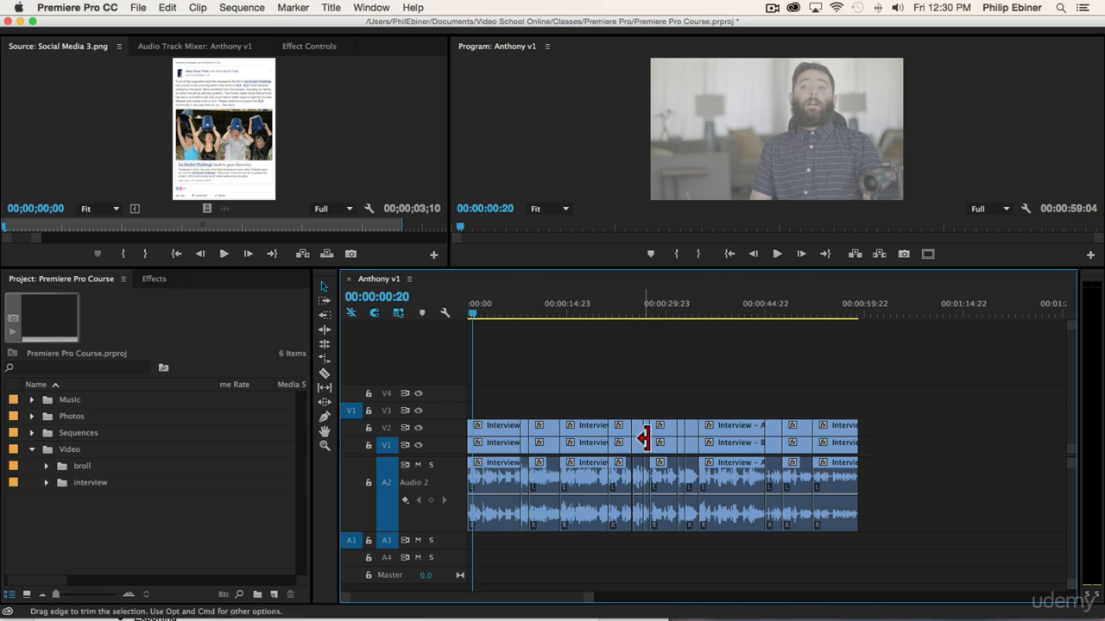
pyautogui.press('=')
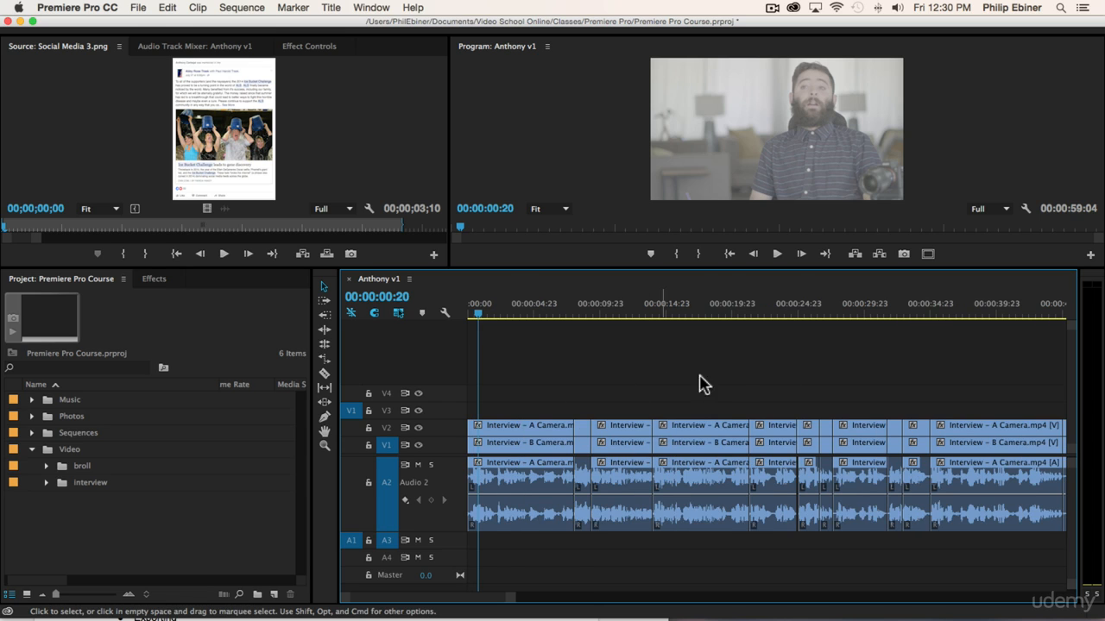
pyautogui.hscroll(2, 740, 379)
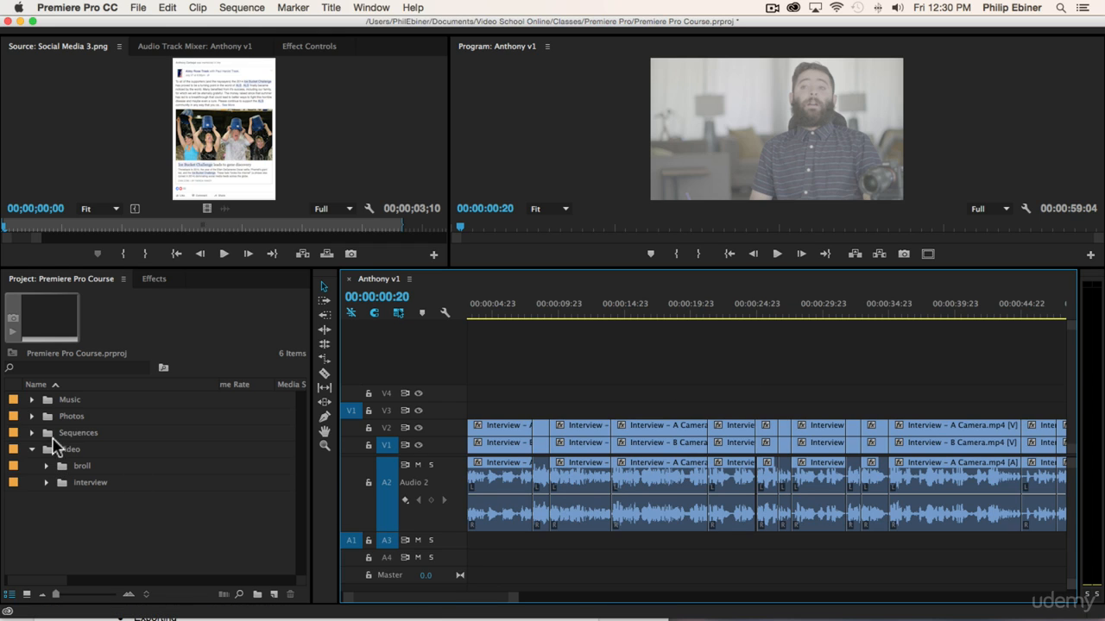
# - Preview clips from the broll bin, including Crusing Down Street.mp4 and the framed couple photo in front of a building
pyautogui.click(45, 467)
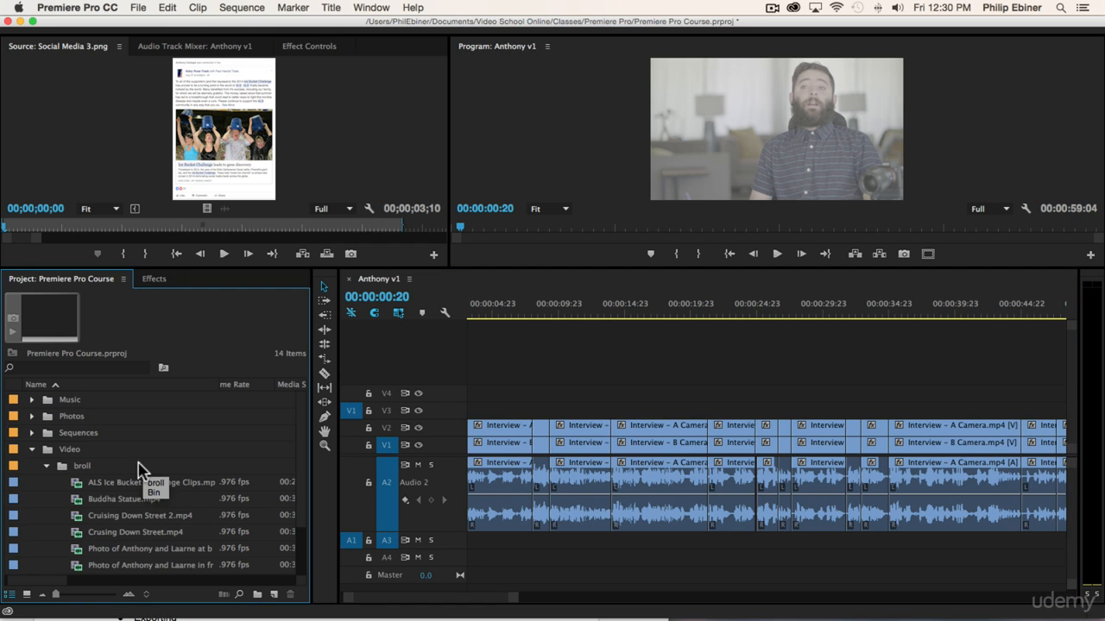
pyautogui.doubleClick(125, 486)
pyautogui.doubleClick(125, 533)
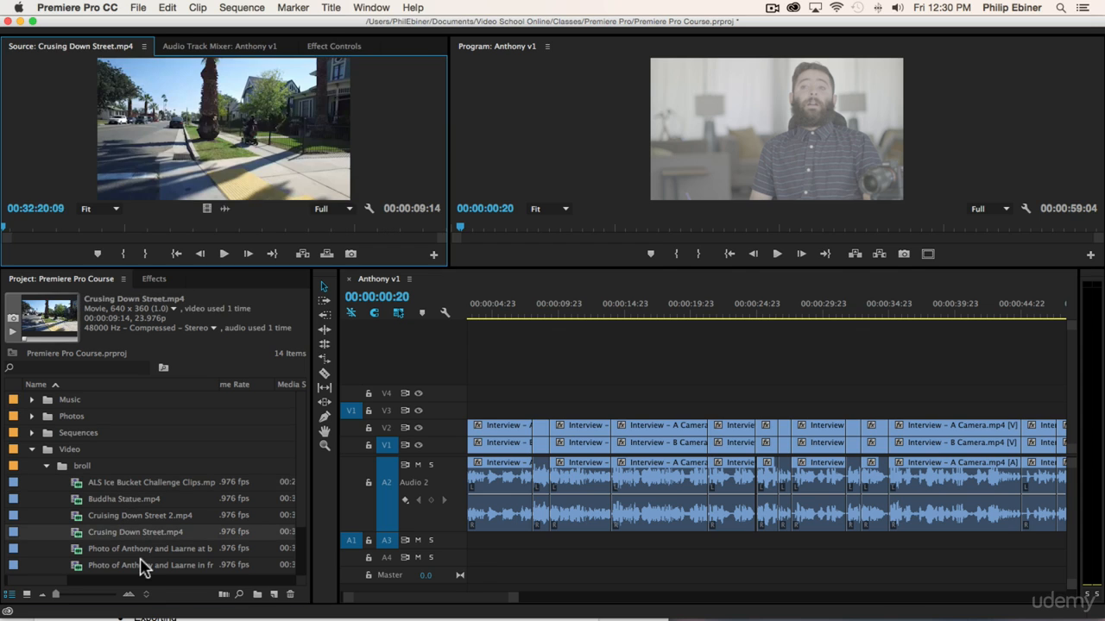
pyautogui.doubleClick(140, 566)
# - Preview stills from the Photos bin, including Ellen Show 1 and 3 and Social Media 2 and 4, and collapse the bin
pyautogui.click(32, 417)
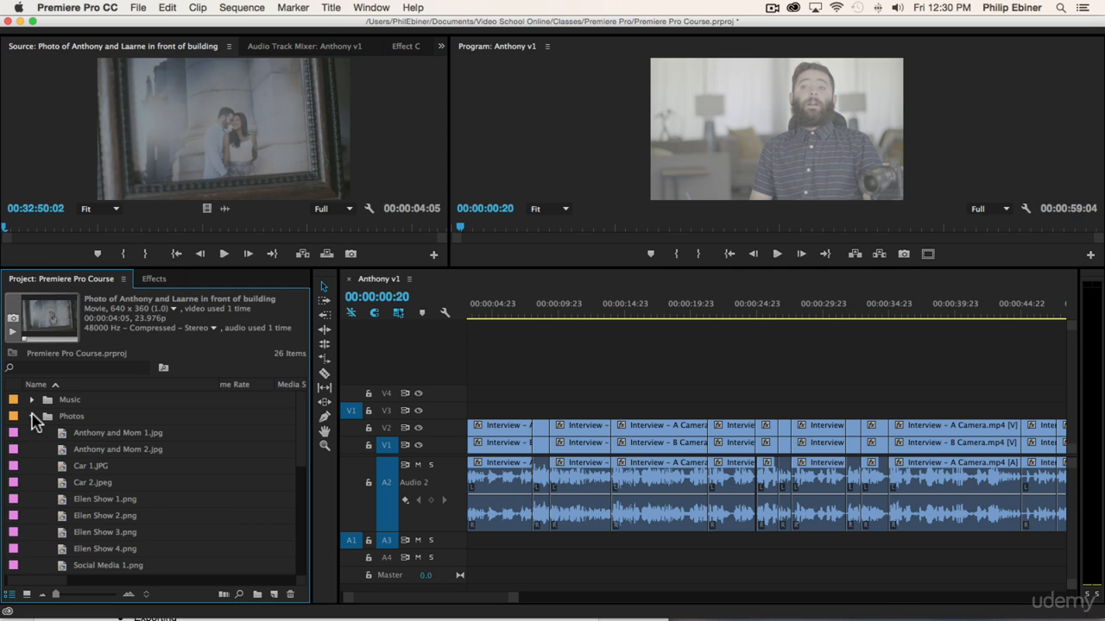
pyautogui.doubleClick(119, 436)
pyautogui.doubleClick(110, 499)
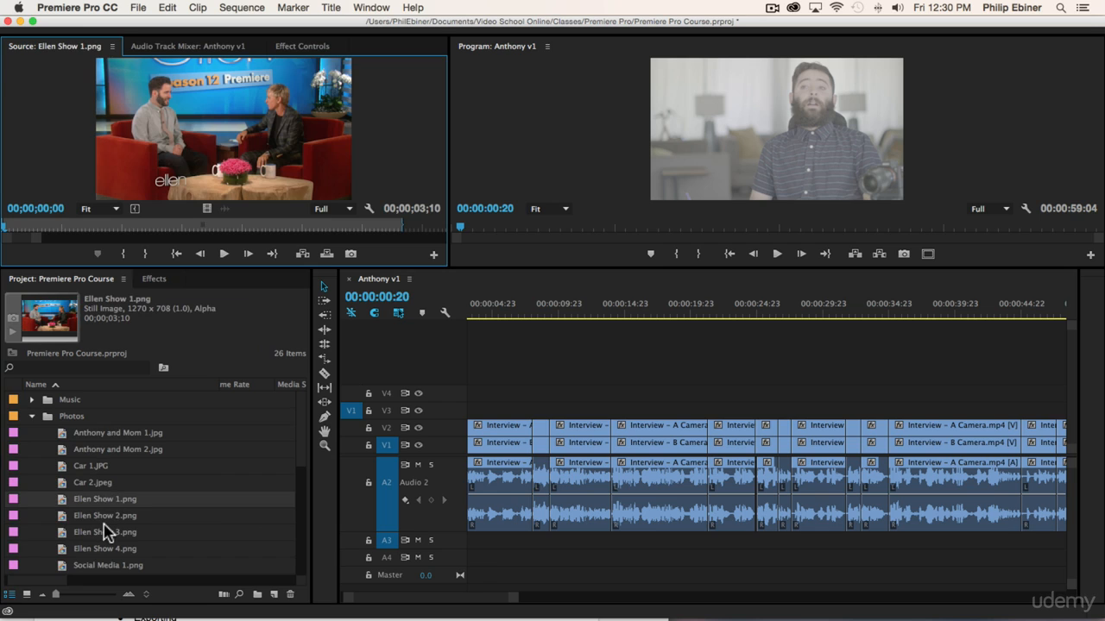
pyautogui.doubleClick(105, 530)
pyautogui.scroll(-3, 104, 526)
pyautogui.doubleClick(97, 532)
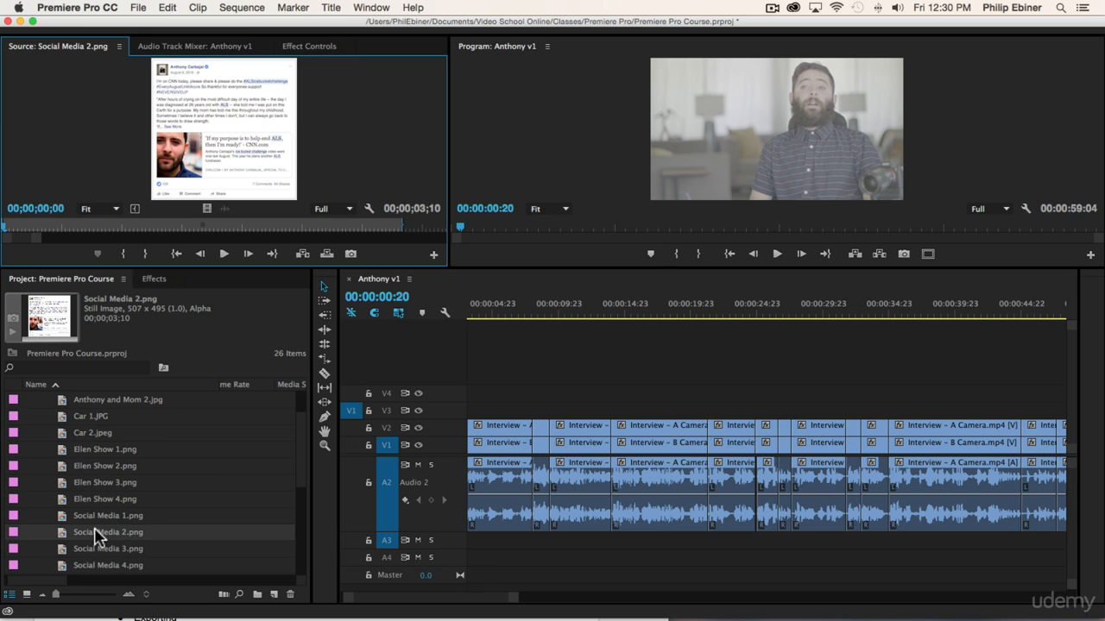
pyautogui.scroll(-2, 110, 532)
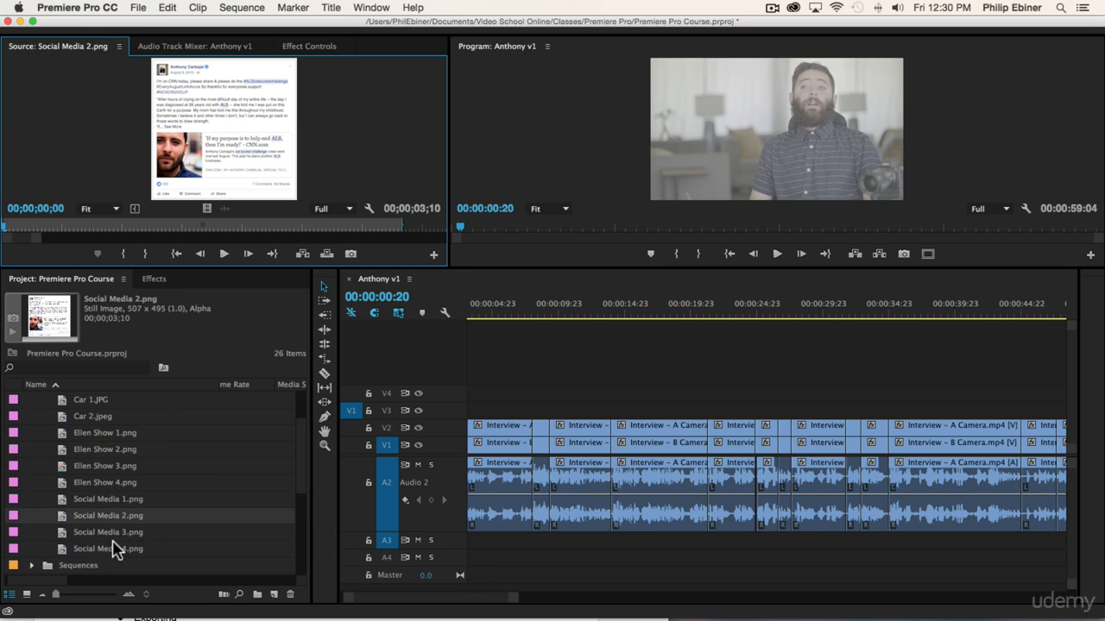
pyautogui.doubleClick(111, 533)
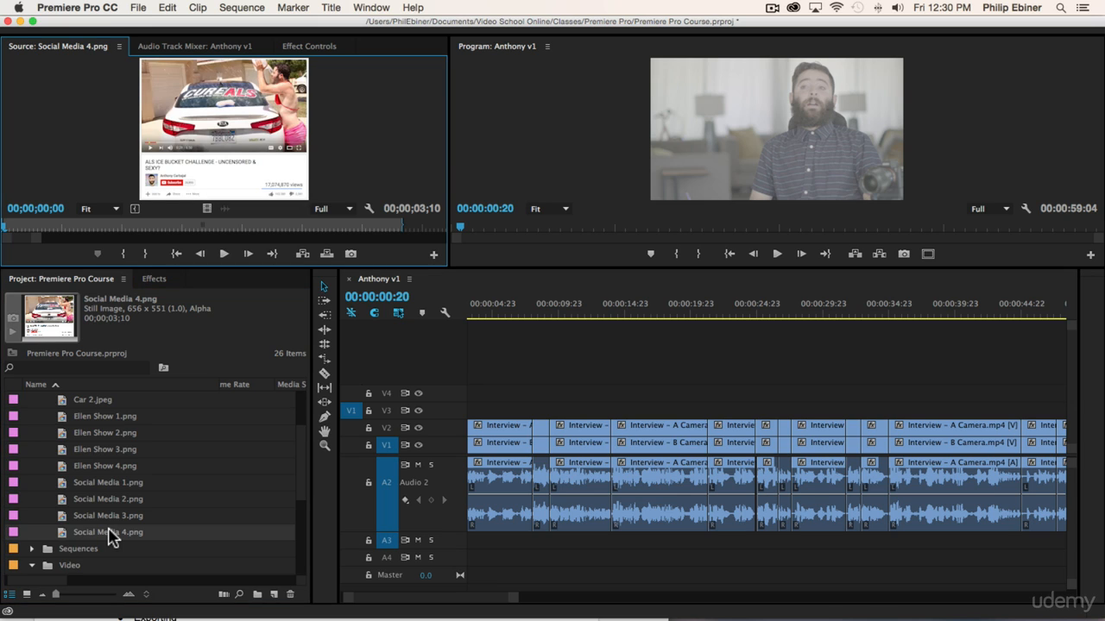
pyautogui.scroll(3, 123, 498)
pyautogui.doubleClick(97, 499)
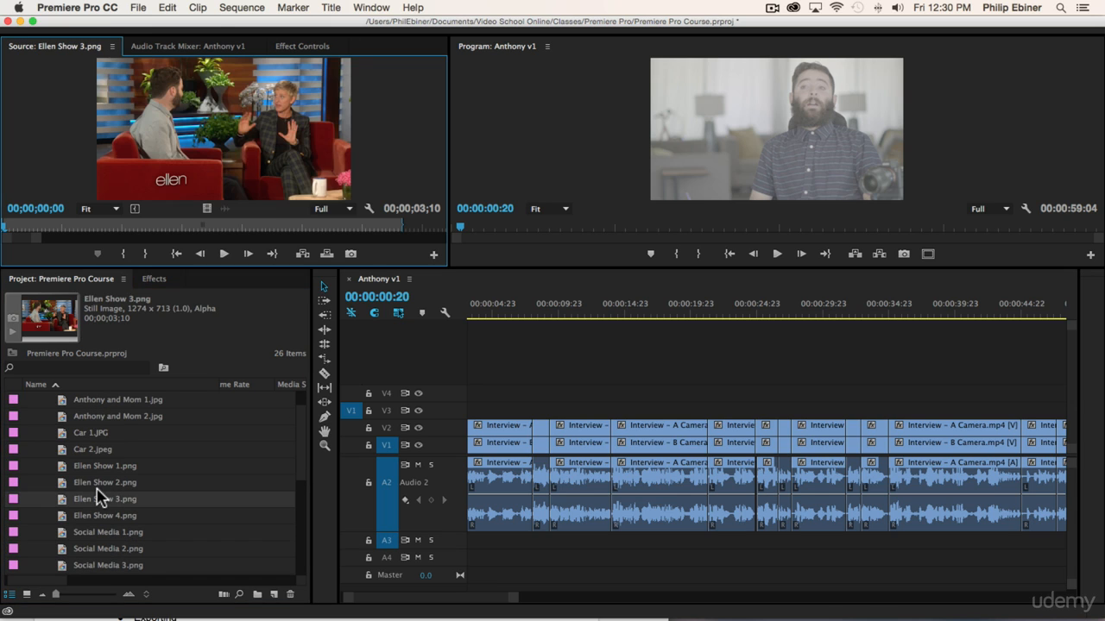
pyautogui.scroll(2, 117, 500)
pyautogui.click(32, 416)
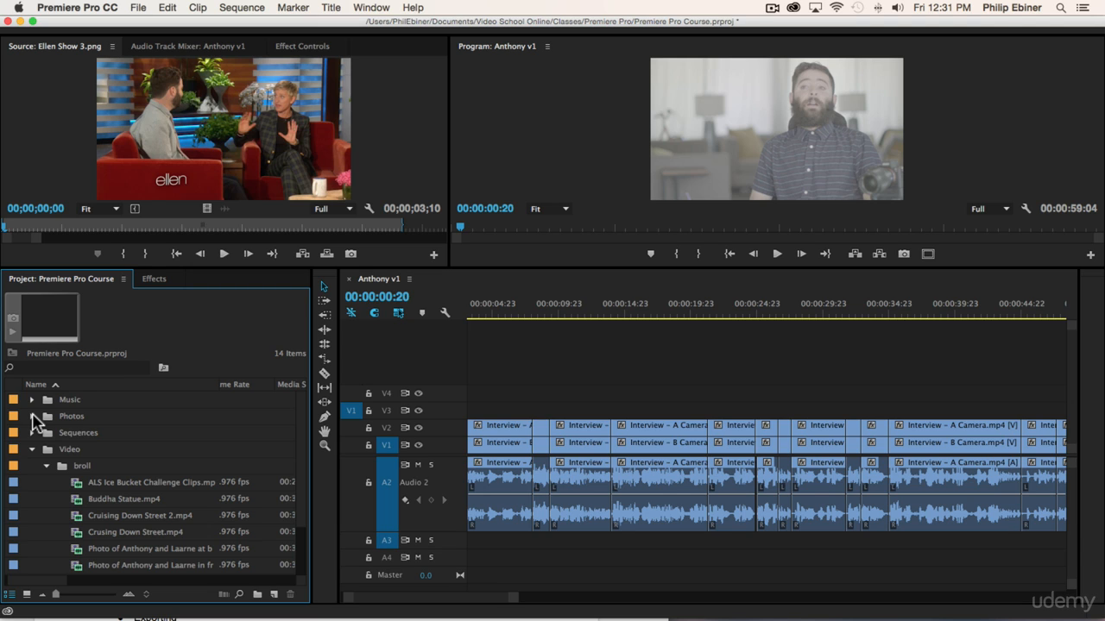
# - Show the full broll clip list and play the interview sequence from its start to just before the first cut
pyautogui.scroll(-3, 216, 504)
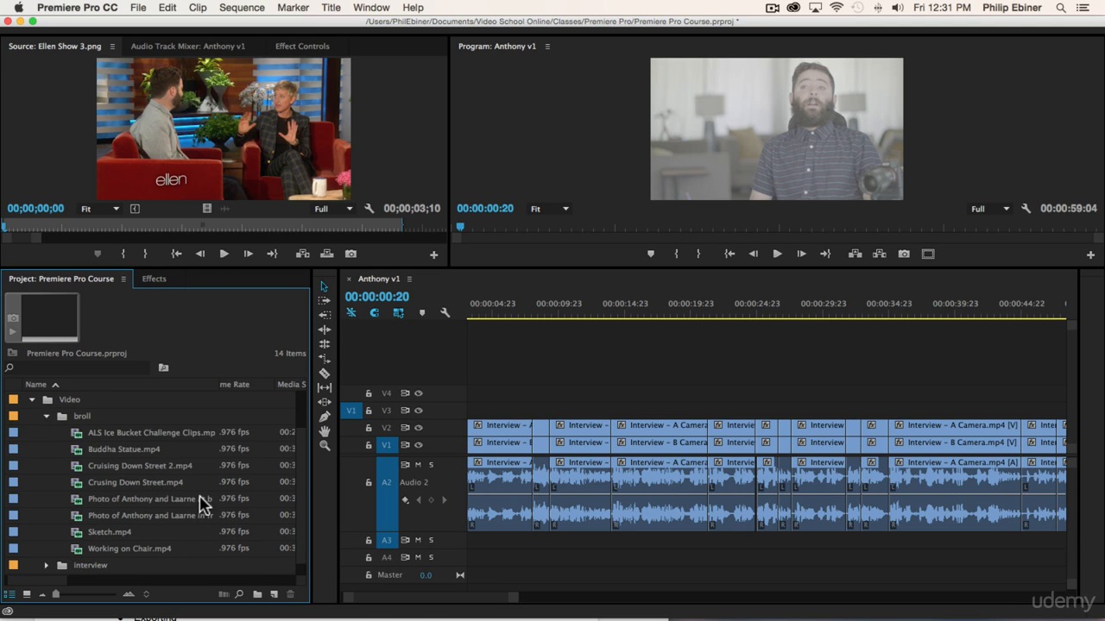
pyautogui.click(548, 412)
pyautogui.moveTo(510, 308); pyautogui.dragTo(452, 313)
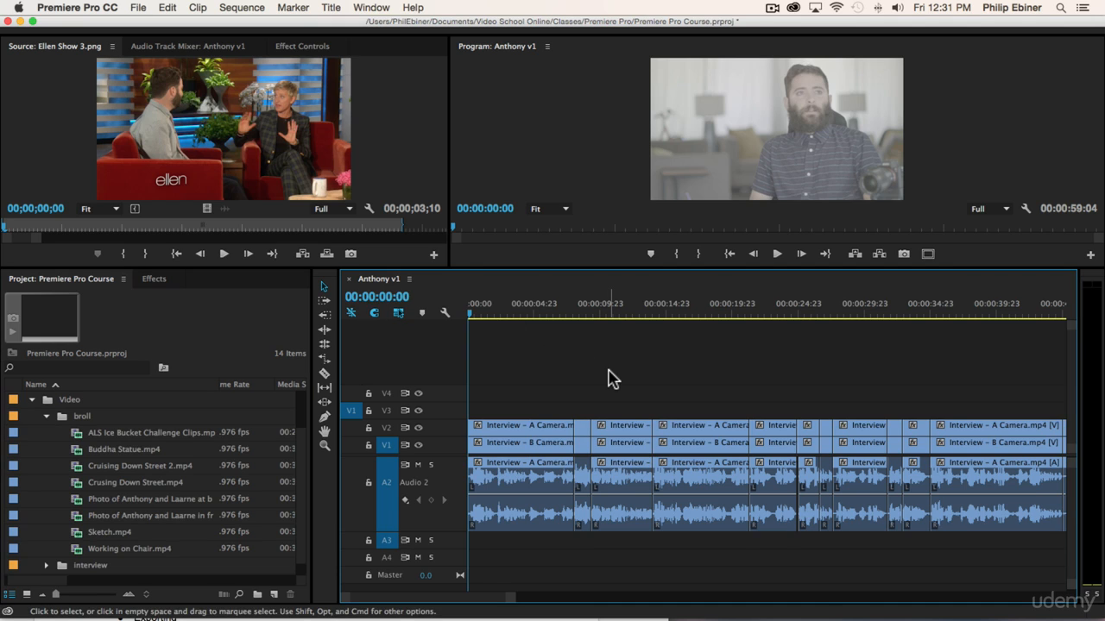
pyautogui.press('XF86AudioRaiseVolume')
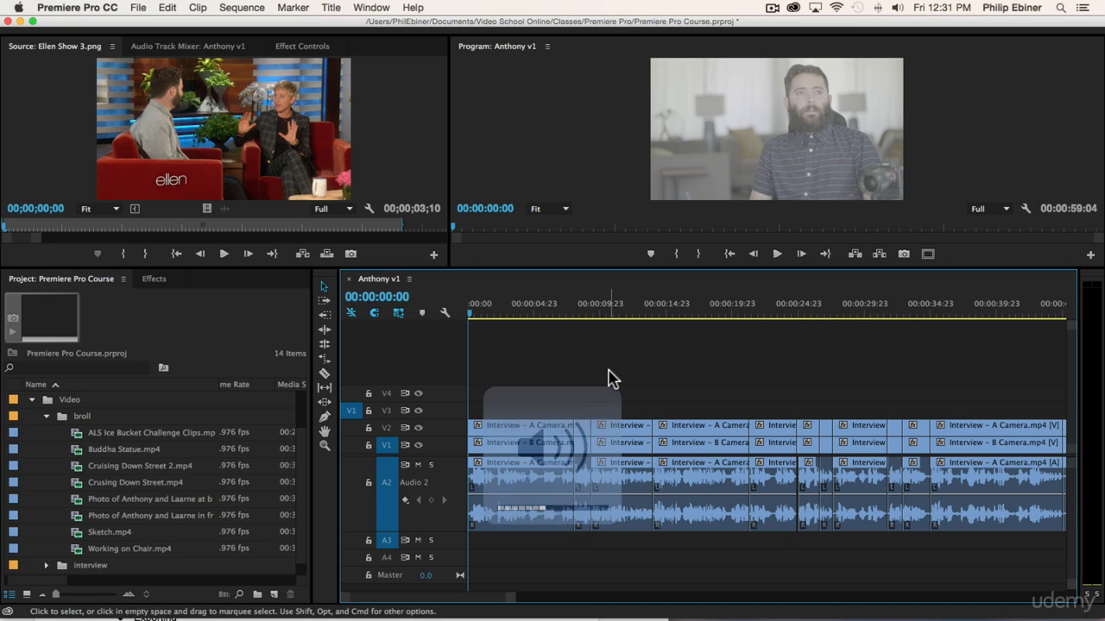
pyautogui.press('space')
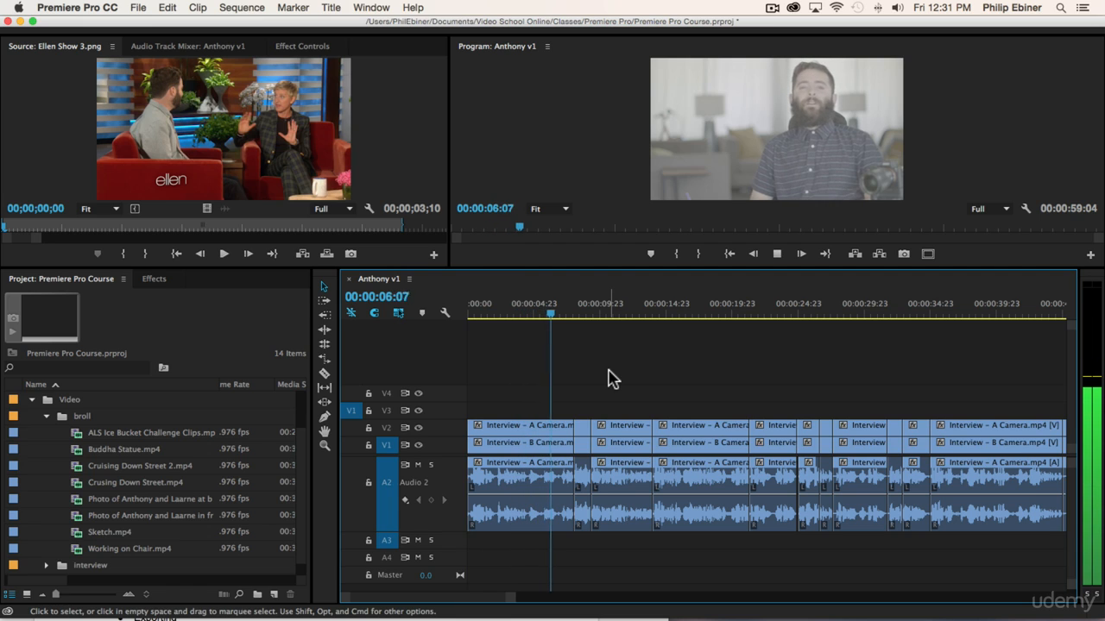
pyautogui.press('space')
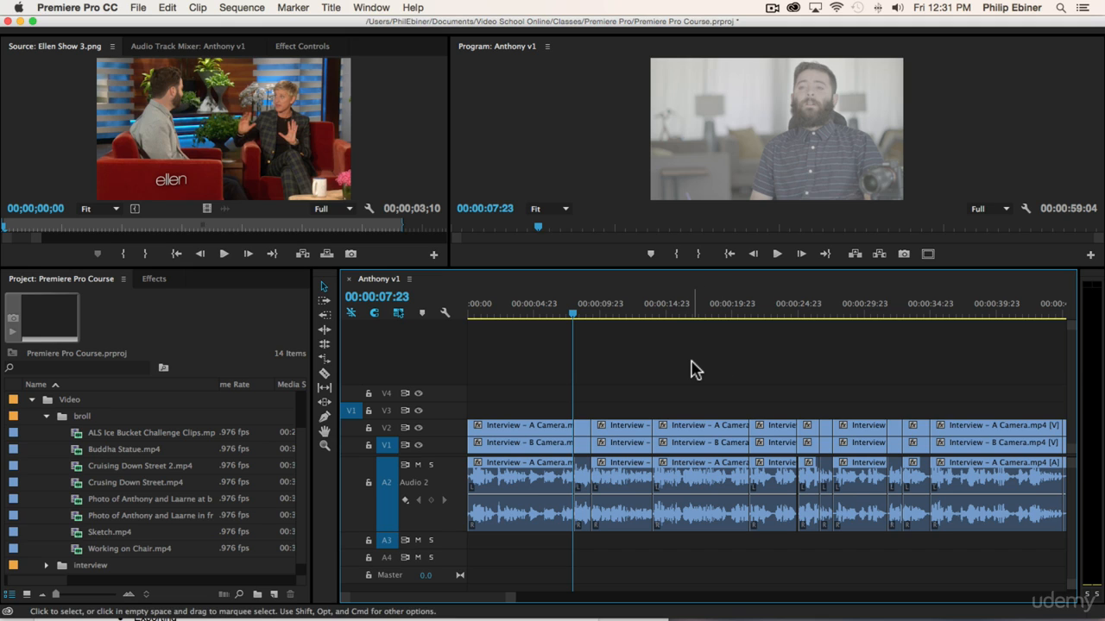
# - Review the interview just past the first cut and park the sequence playhead at 00:00:08:08
pyautogui.press('space')
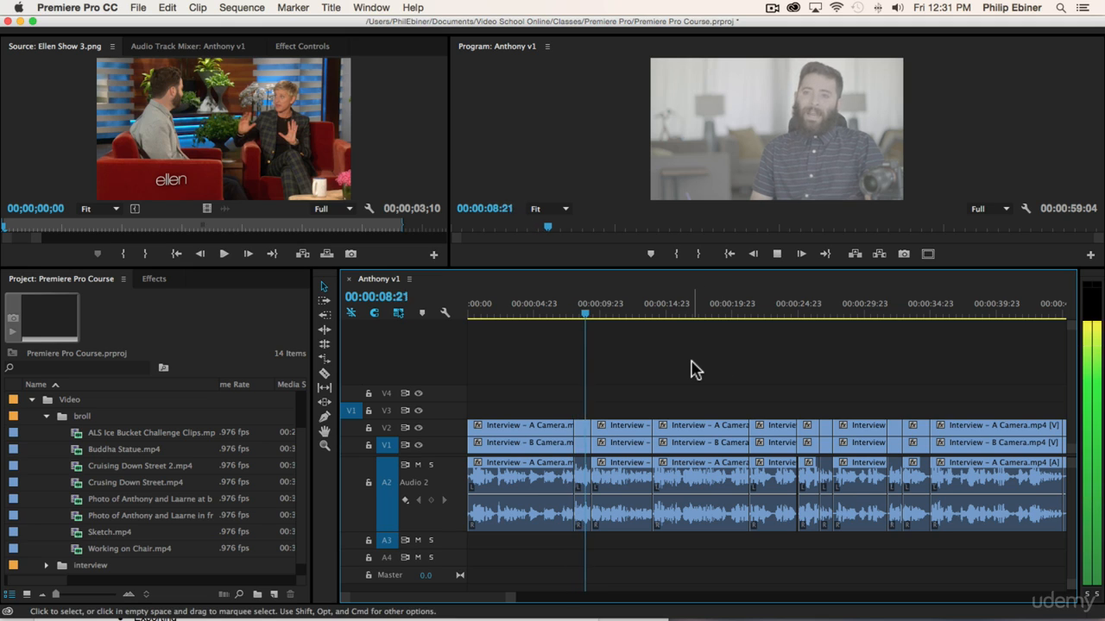
pyautogui.click(578, 316)
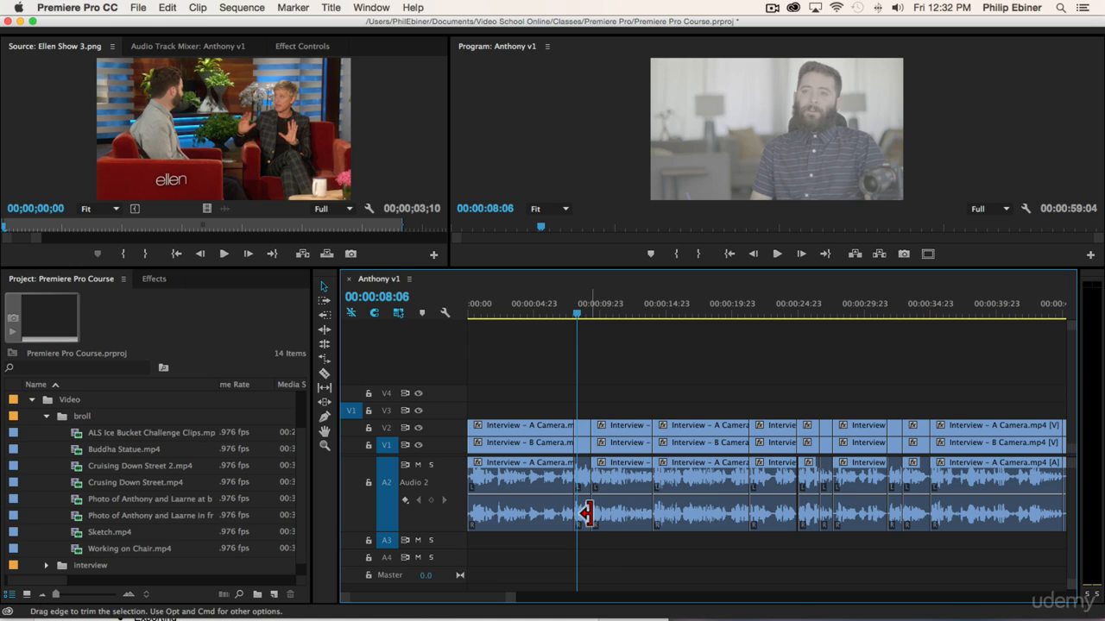
pyautogui.press('=')
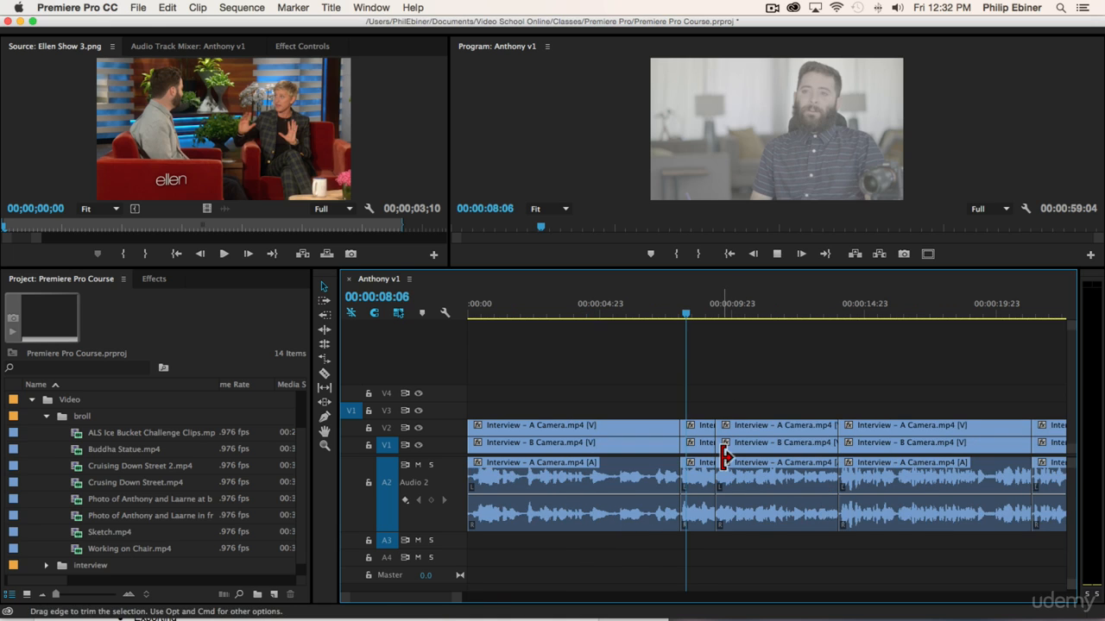
pyautogui.press('space')
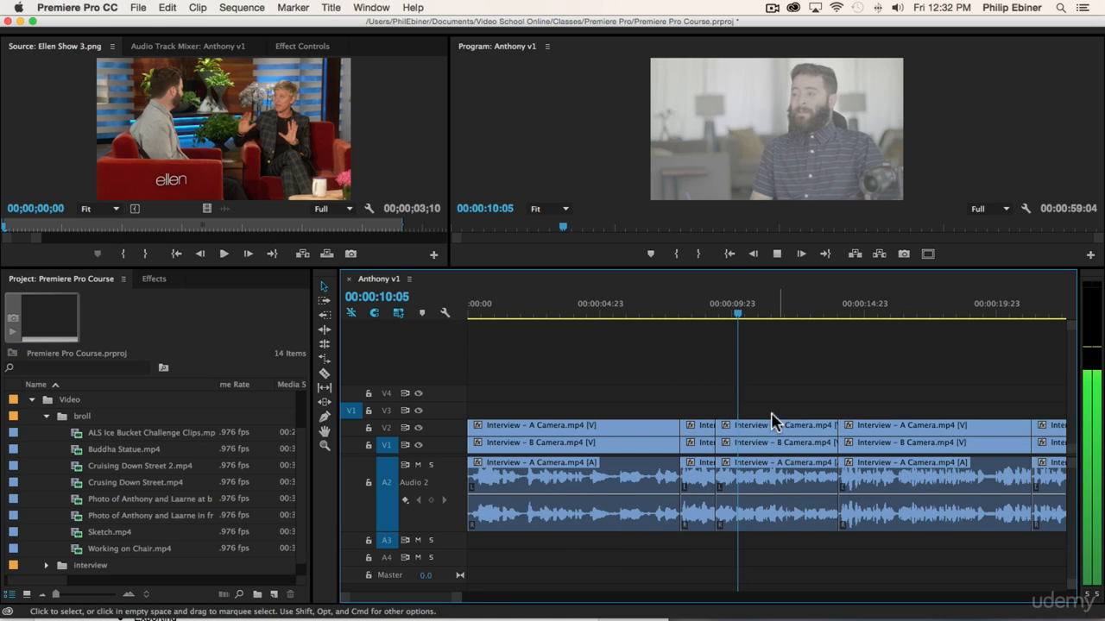
pyautogui.click(688, 307)
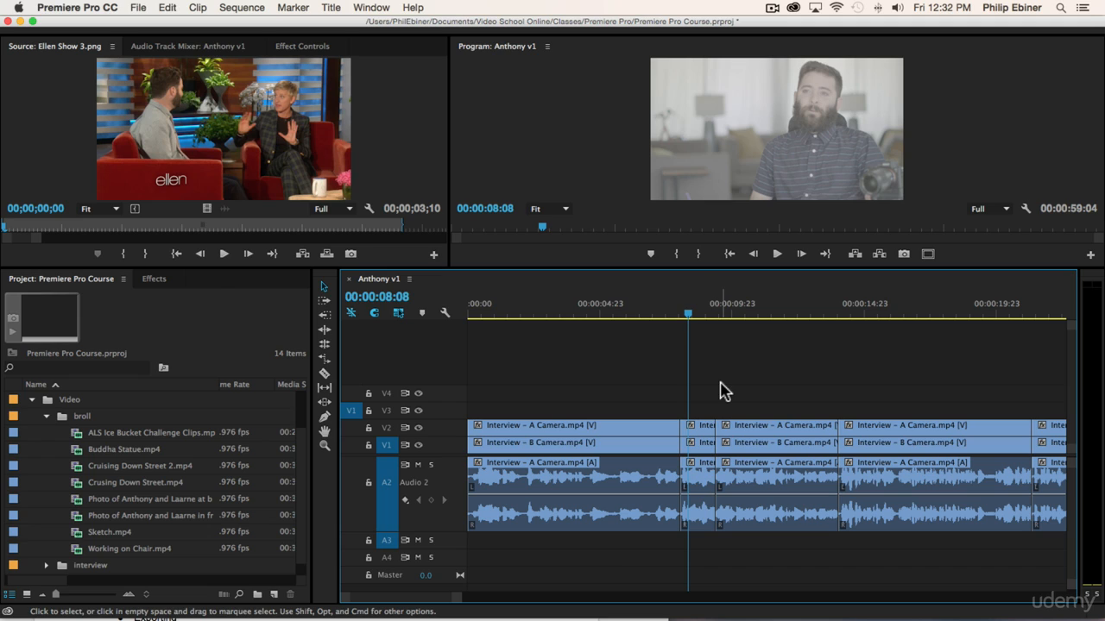
# - Load ALS Ice Bucket Challenge Clips.mp4 for source viewing and enlarge the source and program monitors
pyautogui.moveTo(128, 434)
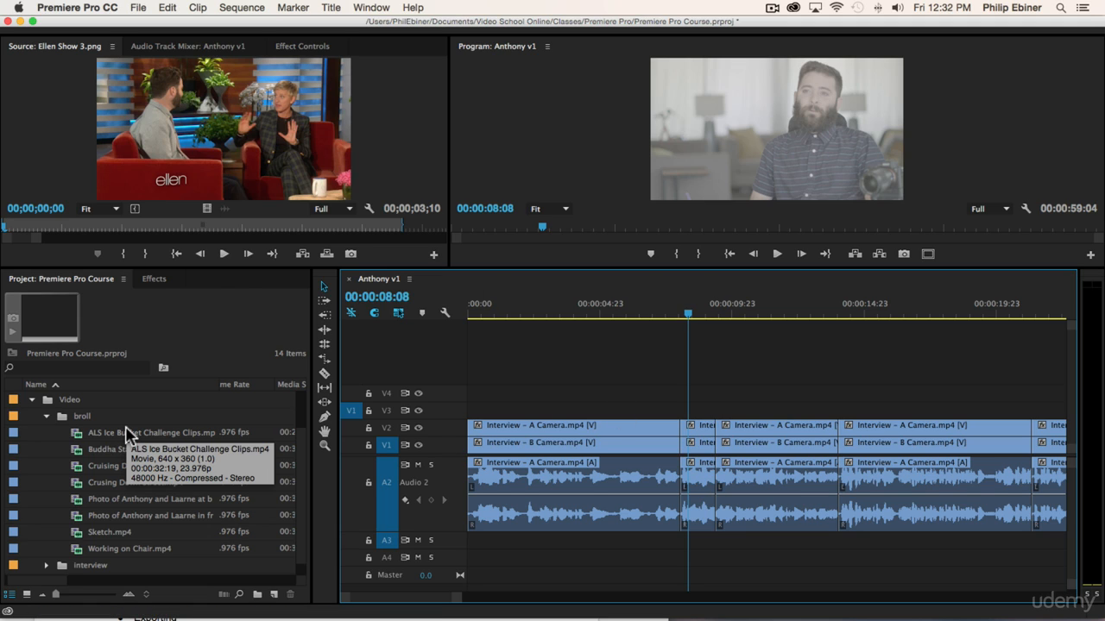
pyautogui.doubleClick(127, 433)
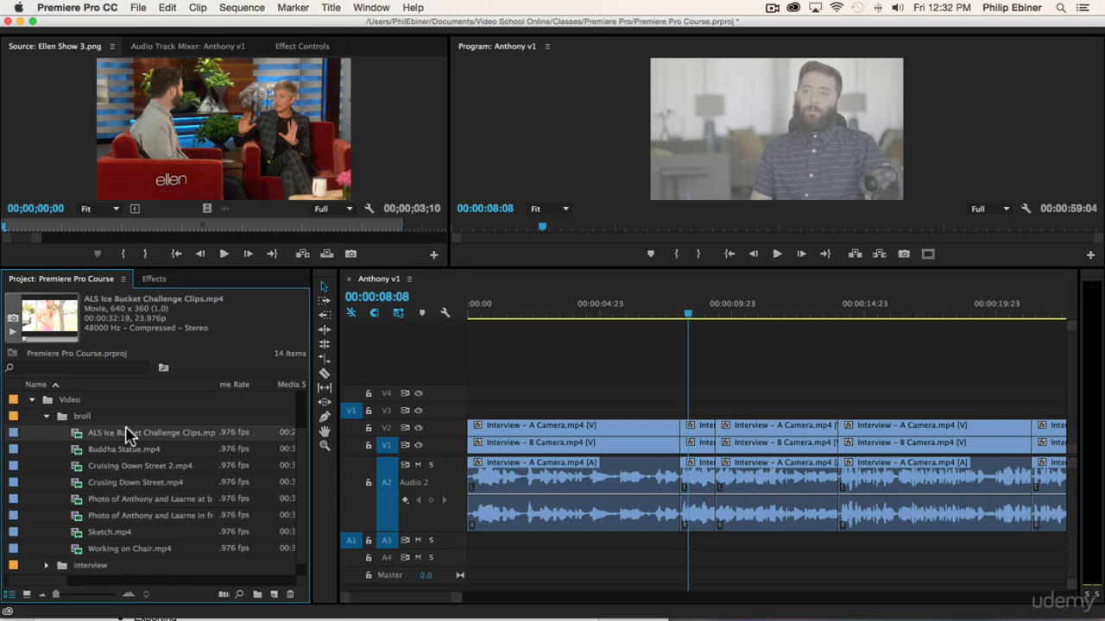
pyautogui.moveTo(19, 226); pyautogui.dragTo(37, 228)
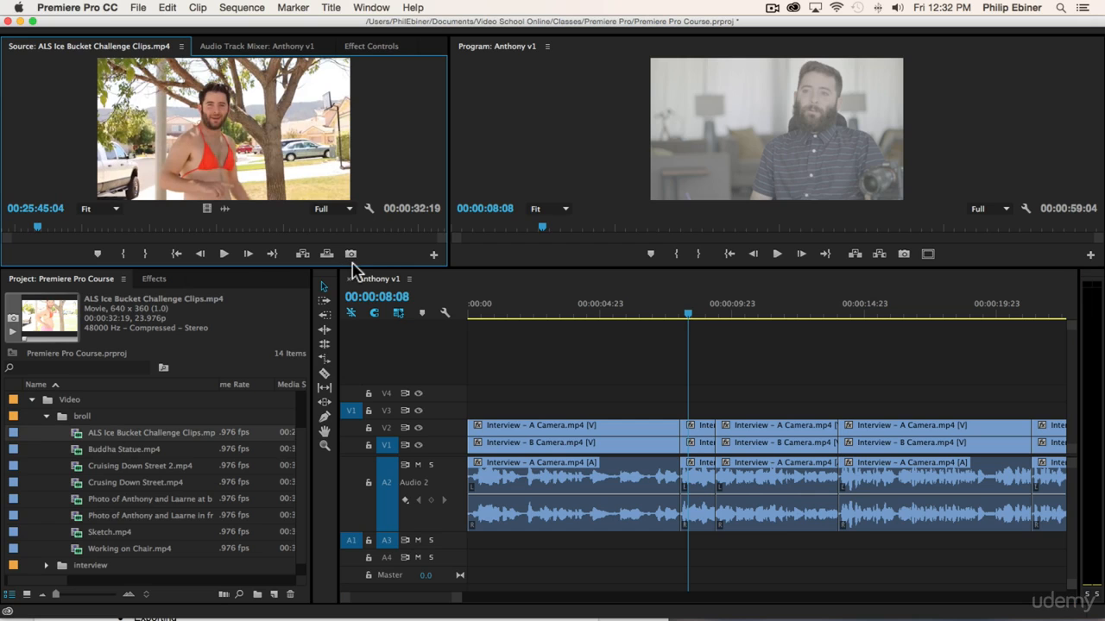
pyautogui.moveTo(352, 268); pyautogui.dragTo(373, 283)
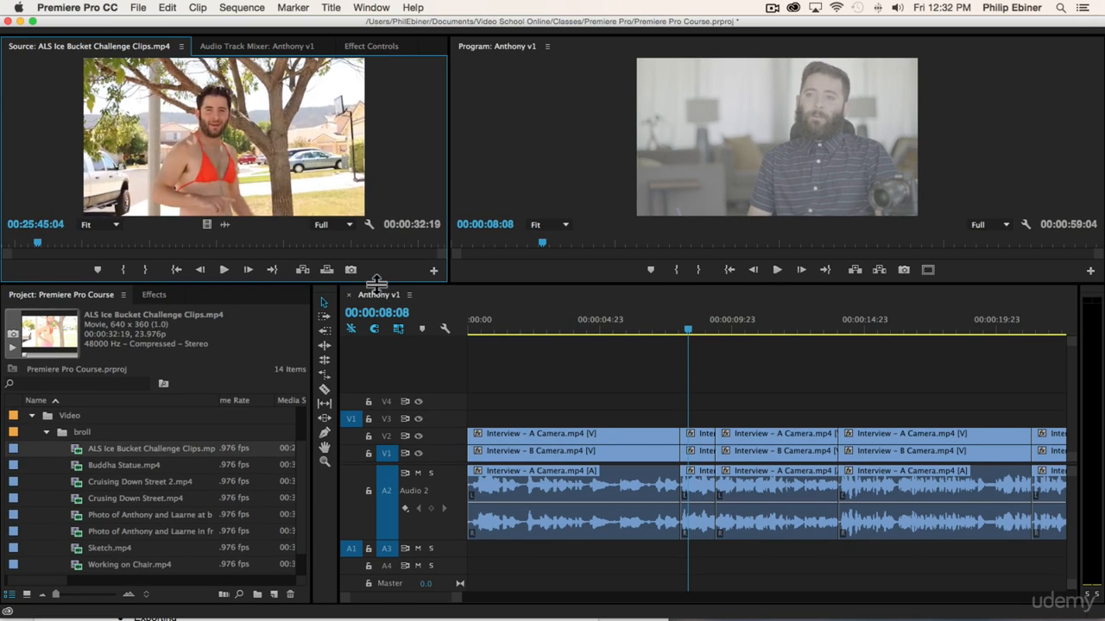
# - Scrub through the first part of ALS Ice Bucket Challenge Clips.mp4 to find a usable shot
pyautogui.moveTo(41, 247); pyautogui.dragTo(83, 251)
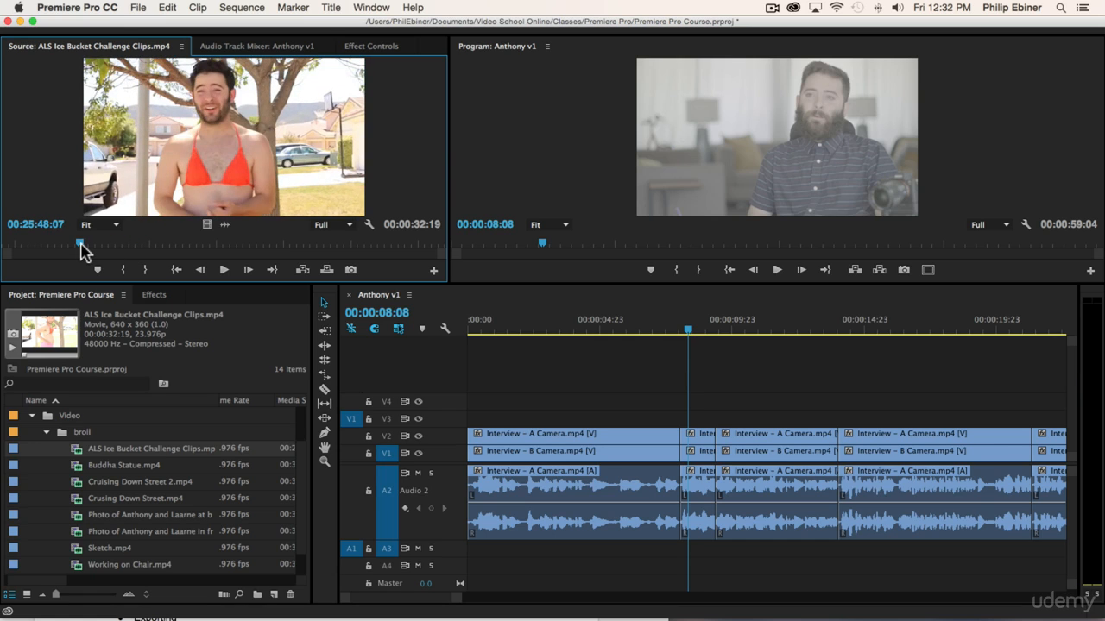
pyautogui.moveTo(83, 249); pyautogui.dragTo(176, 243)
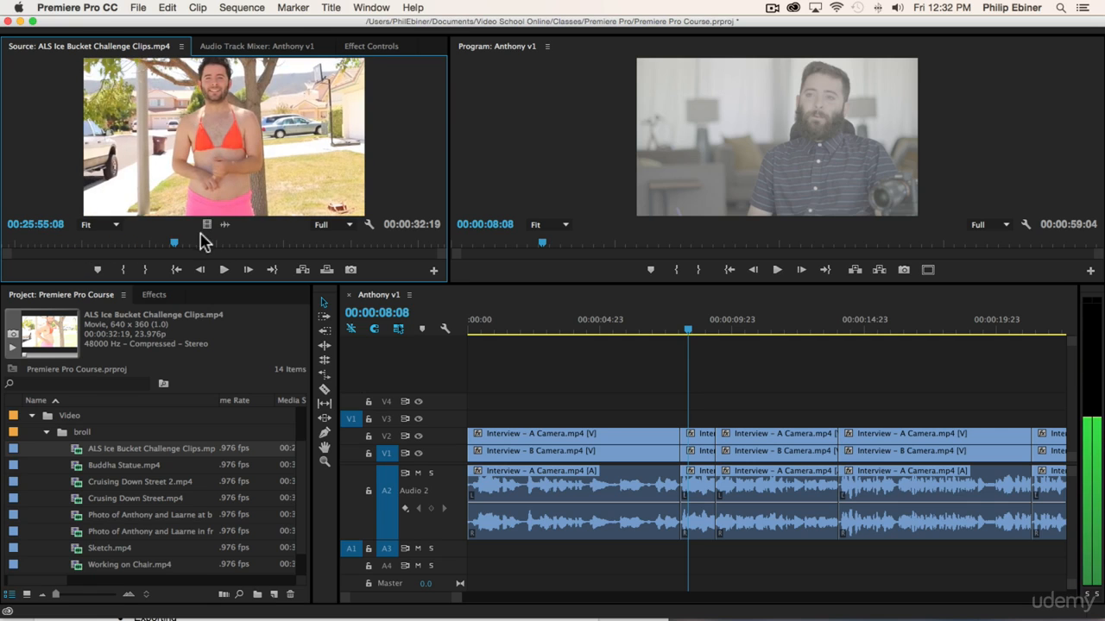
pyautogui.moveTo(173, 243); pyautogui.dragTo(112, 243)
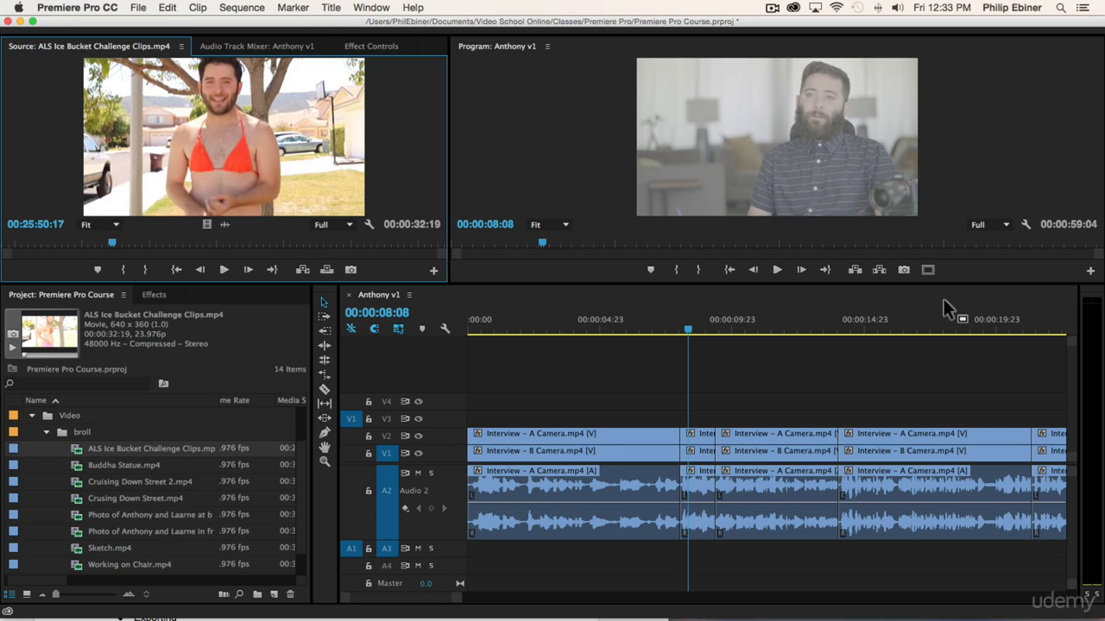
pyautogui.click(67, 242)
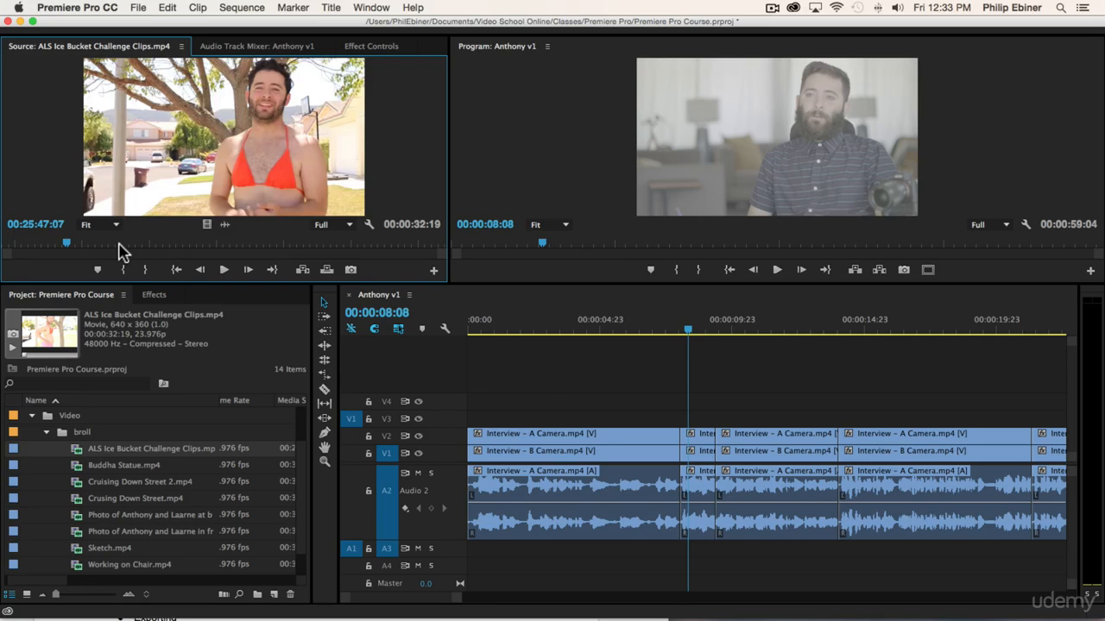
pyautogui.click(151, 243)
# - Mark the car-wash shot from 00:25:56:18 to 00:25:59:03 and place its video only on V3, starting at the first interview cut
pyautogui.moveTo(151, 242); pyautogui.dragTo(193, 242)
pyautogui.press('i')
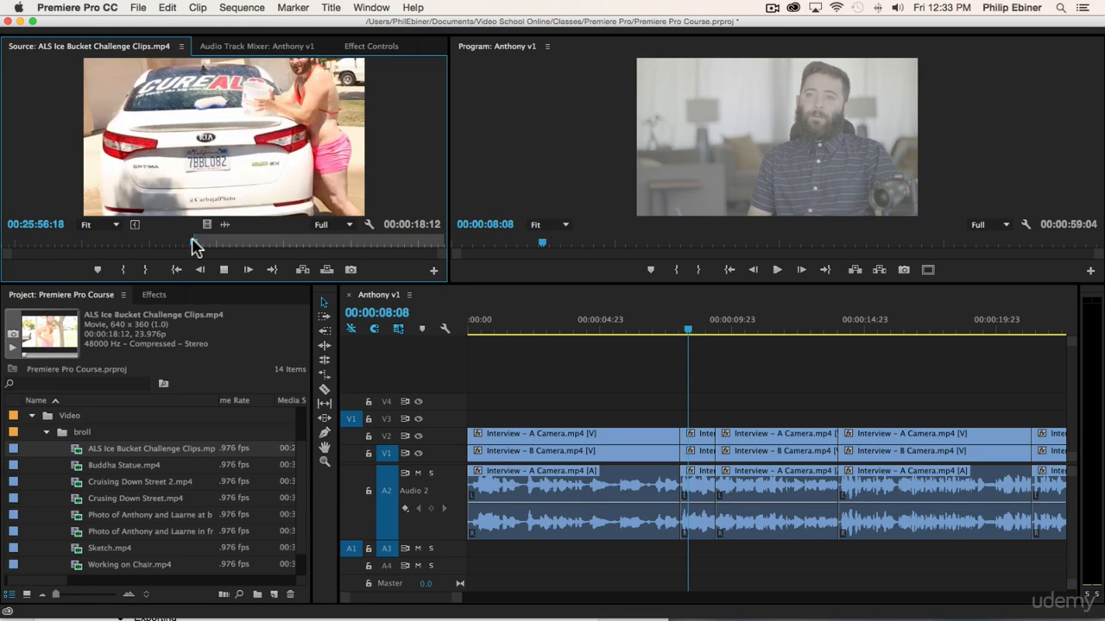
pyautogui.press('space')
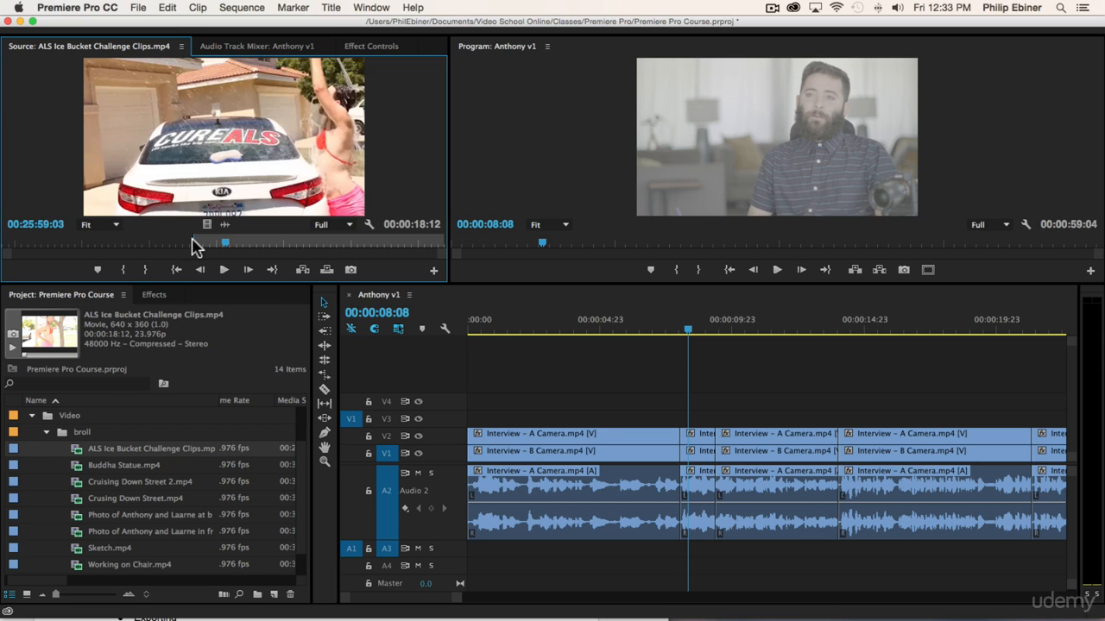
pyautogui.press('o')
pyautogui.moveTo(269, 224); pyautogui.dragTo(683, 419)
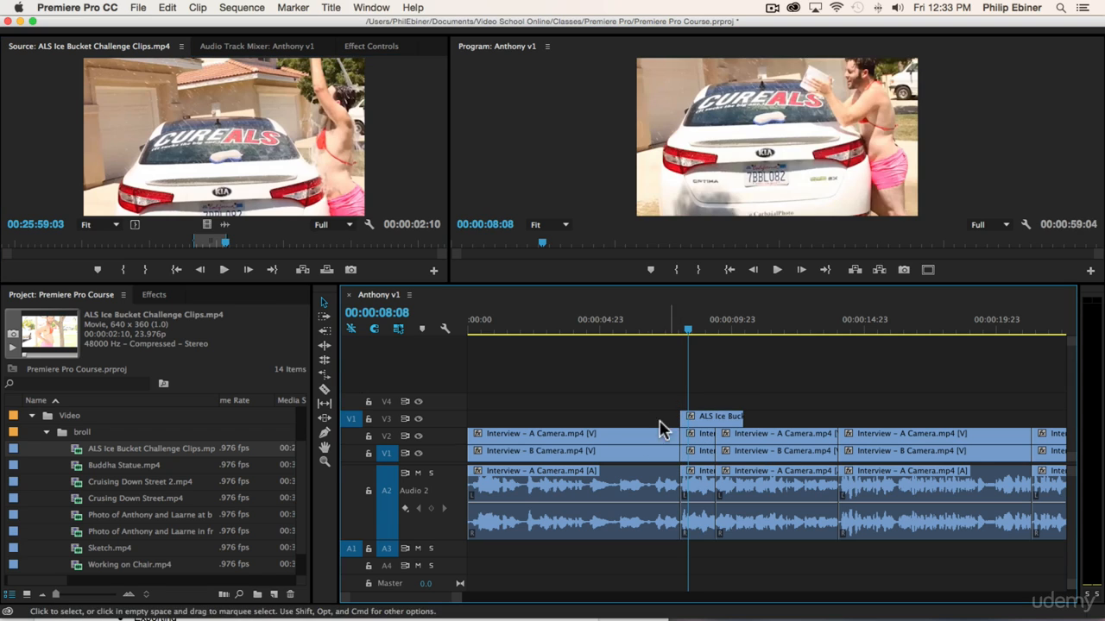
# - Expand tracks V3 and V2 to show clip thumbnails, and play back the start of the overlaid car-wash clip
pyautogui.doubleClick(437, 420)
pyautogui.moveTo(694, 330)
pyautogui.mouseDown()
pyautogui.moveTo(683, 337)
pyautogui.moveTo(738, 339)
pyautogui.moveTo(691, 345)
pyautogui.mouseUp()
pyautogui.press('space')
pyautogui.press('space')
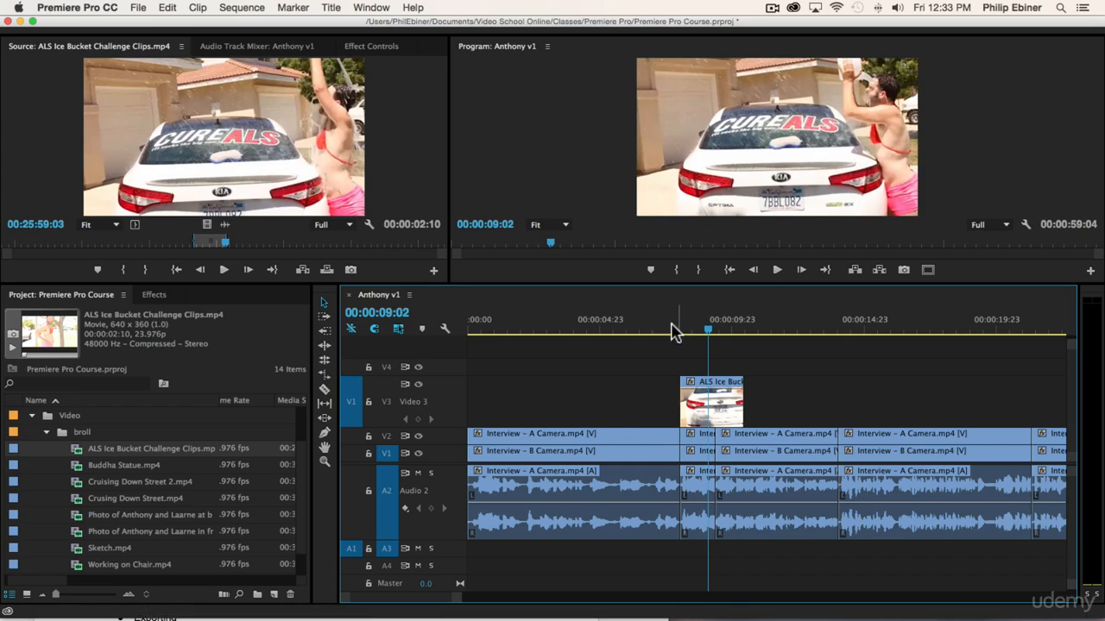
pyautogui.doubleClick(439, 434)
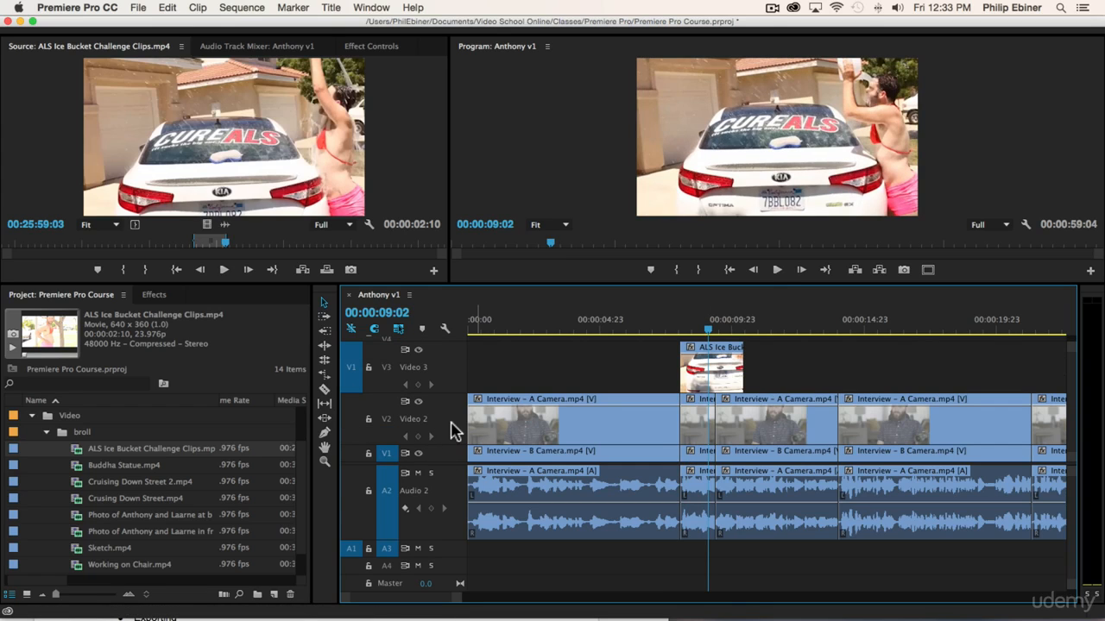
# - Collapse track V2, mark the through-the-car-window washing shot ending at 00:26:04:13, and place its video only on V3 directly after the first car-wash clip
pyautogui.doubleClick(447, 442)
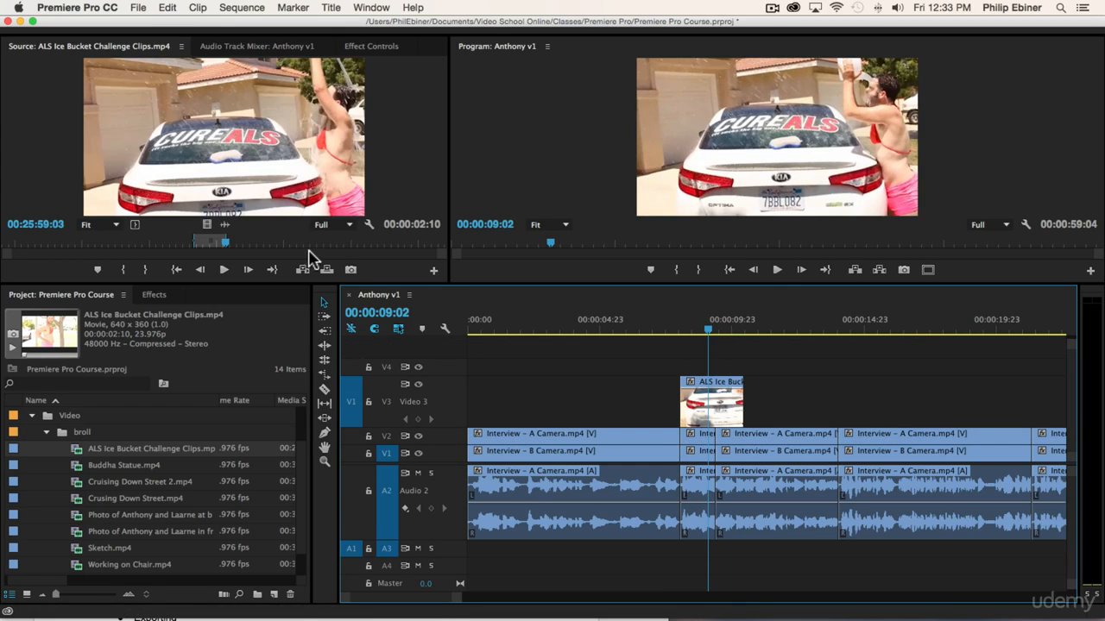
pyautogui.moveTo(227, 245); pyautogui.dragTo(250, 247)
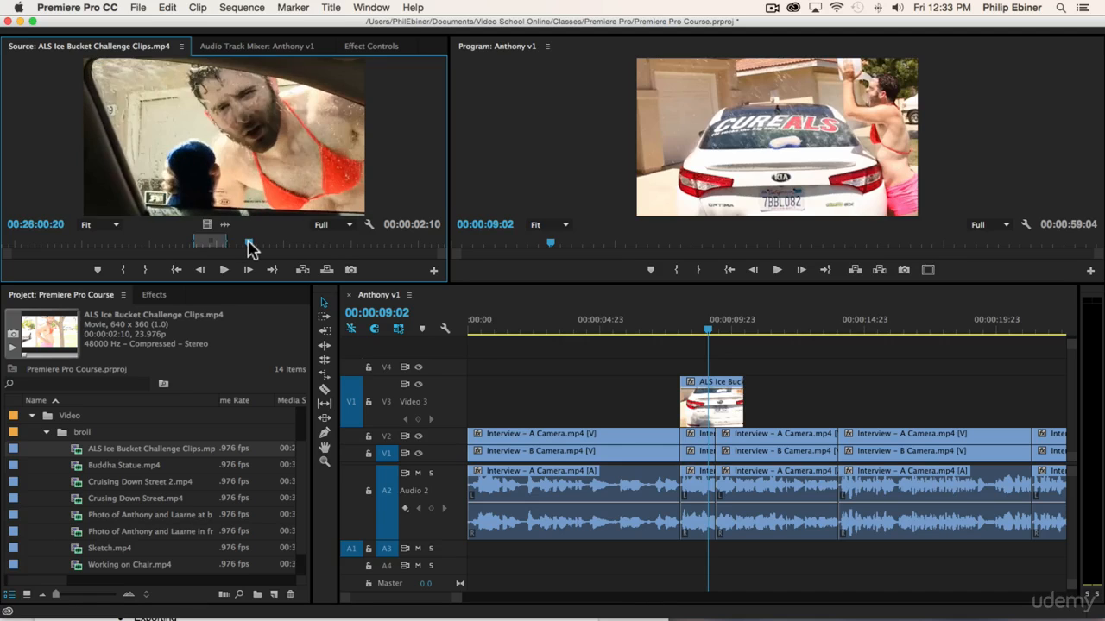
pyautogui.press('space')
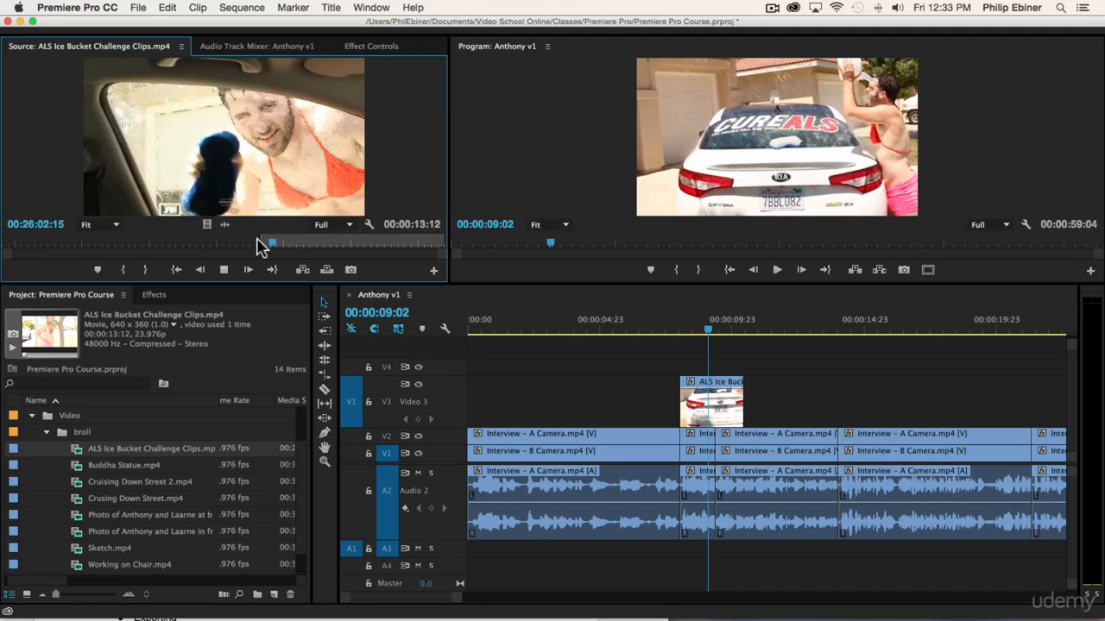
pyautogui.moveTo(271, 245); pyautogui.dragTo(253, 248)
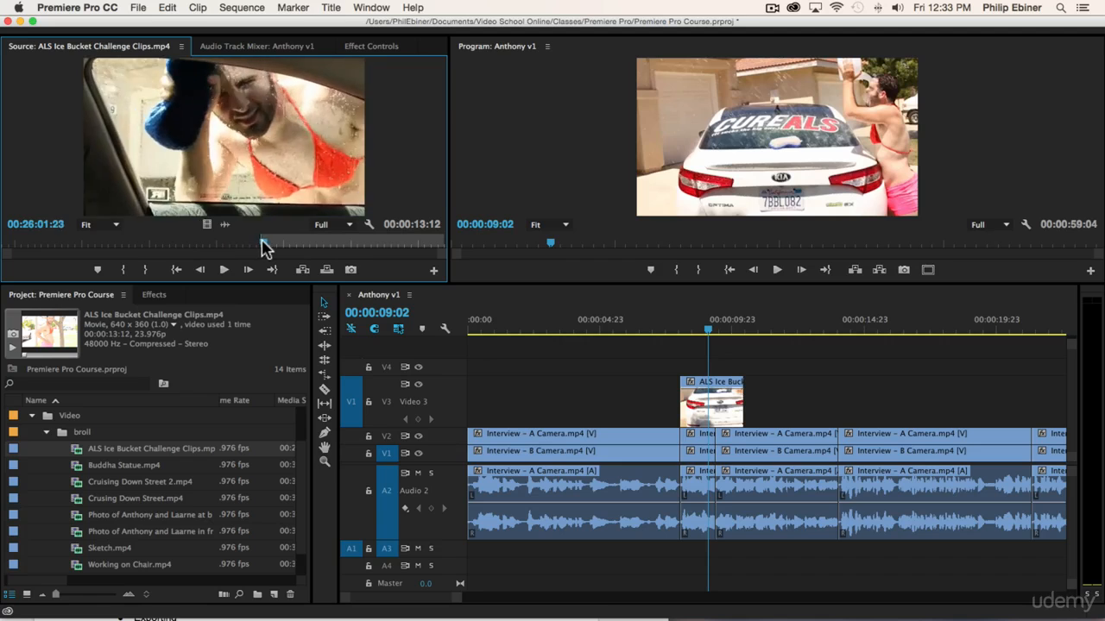
pyautogui.moveTo(291, 249); pyautogui.dragTo(272, 249)
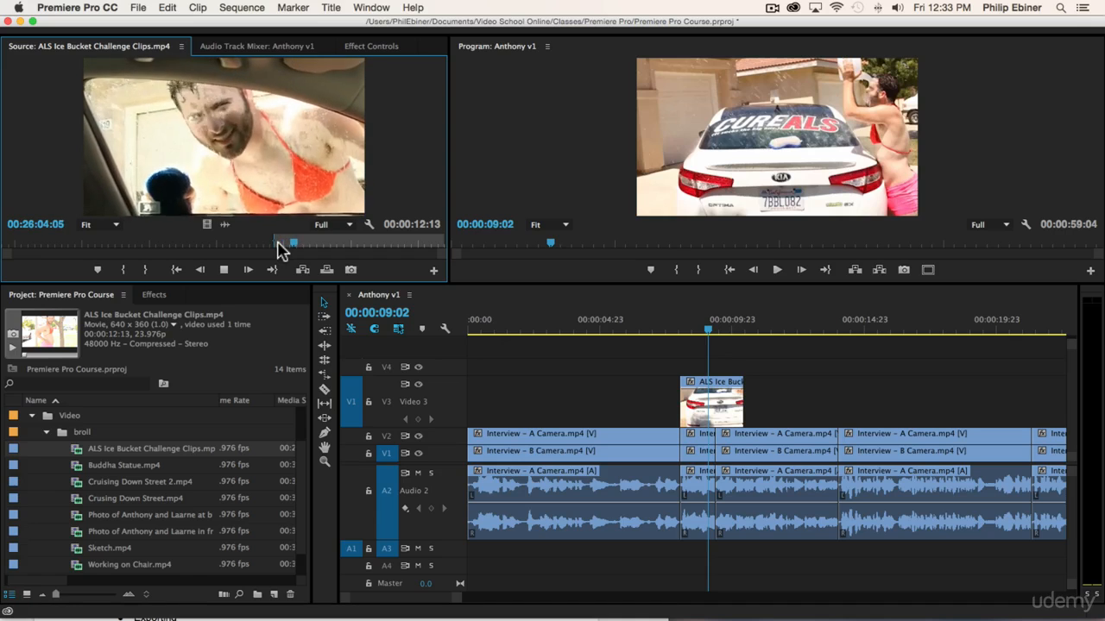
pyautogui.press('o')
pyautogui.press('space')
pyautogui.moveTo(309, 242); pyautogui.dragTo(299, 243)
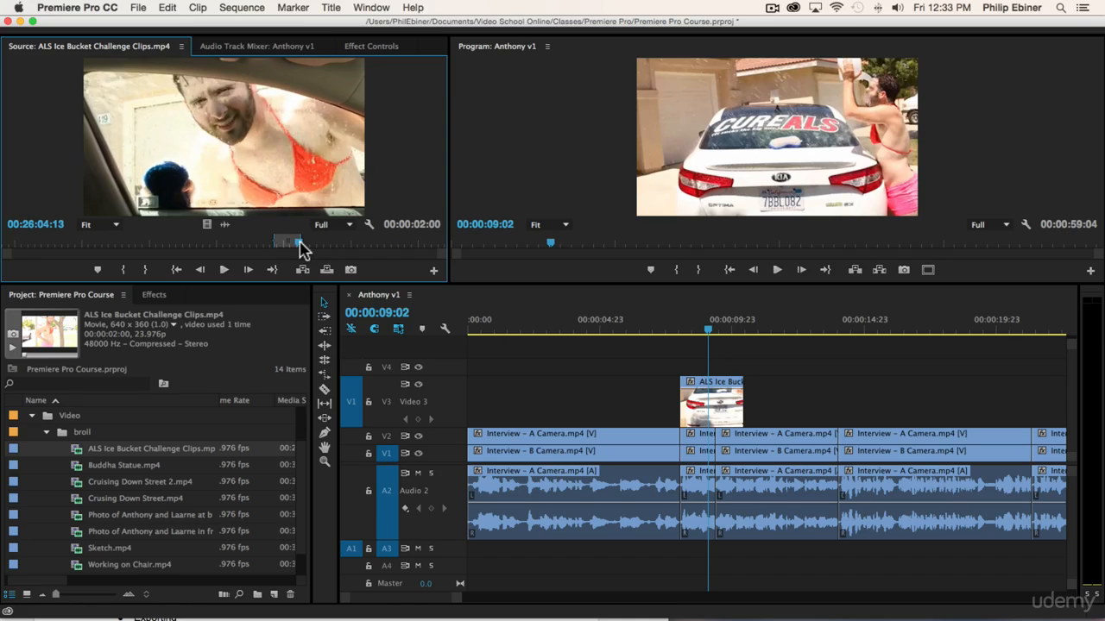
pyautogui.moveTo(208, 225); pyautogui.dragTo(768, 401)
# - Play back the sequence from just before the first b-roll clip through the new car-window clip
pyautogui.click(662, 327)
pyautogui.press('space')
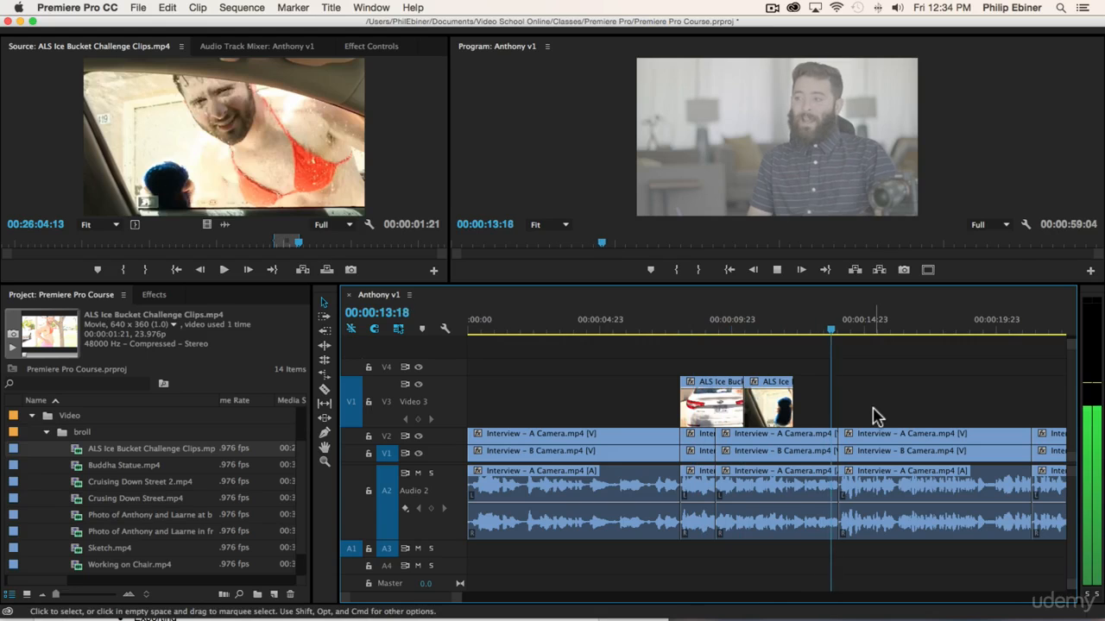
pyautogui.press('space')
# - Mark the water-pouring shot ending at 00:26:08:22 and place its video only on V3 directly after the car-window clip
pyautogui.moveTo(323, 245)
pyautogui.mouseDown()
pyautogui.moveTo(355, 249)
pyautogui.moveTo(319, 250)
pyautogui.mouseUp()
pyautogui.press('i')
pyautogui.press('space')
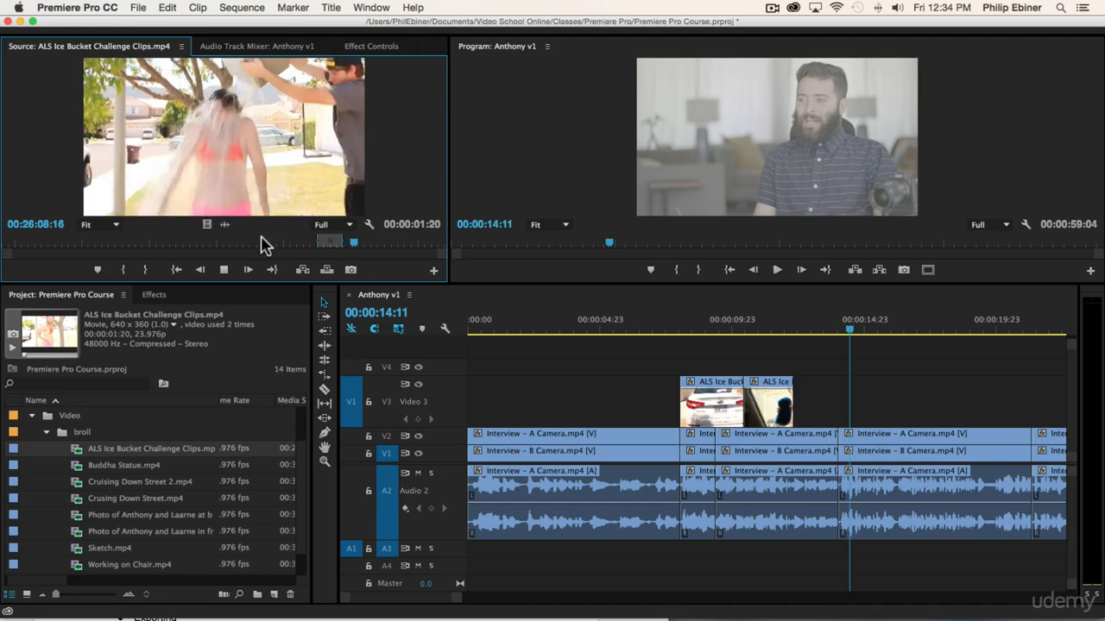
pyautogui.press('o')
pyautogui.press('space')
pyautogui.moveTo(206, 225); pyautogui.dragTo(799, 404)
# - Play back the sequence from the car-window clip through the end of the water-pouring clip
pyautogui.click(770, 329)
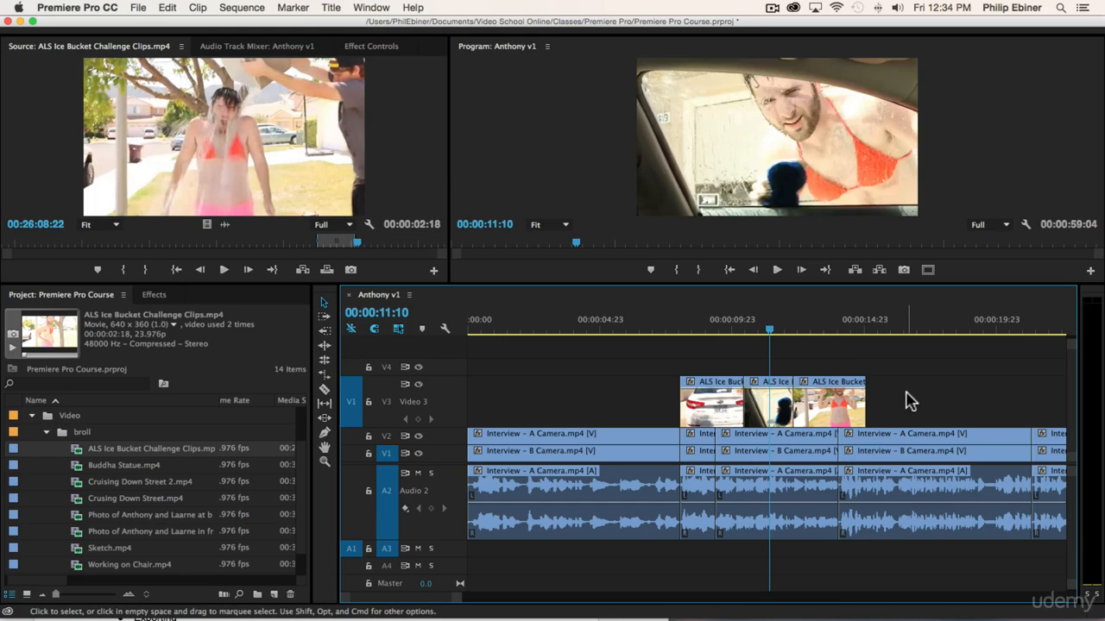
pyautogui.press('space')
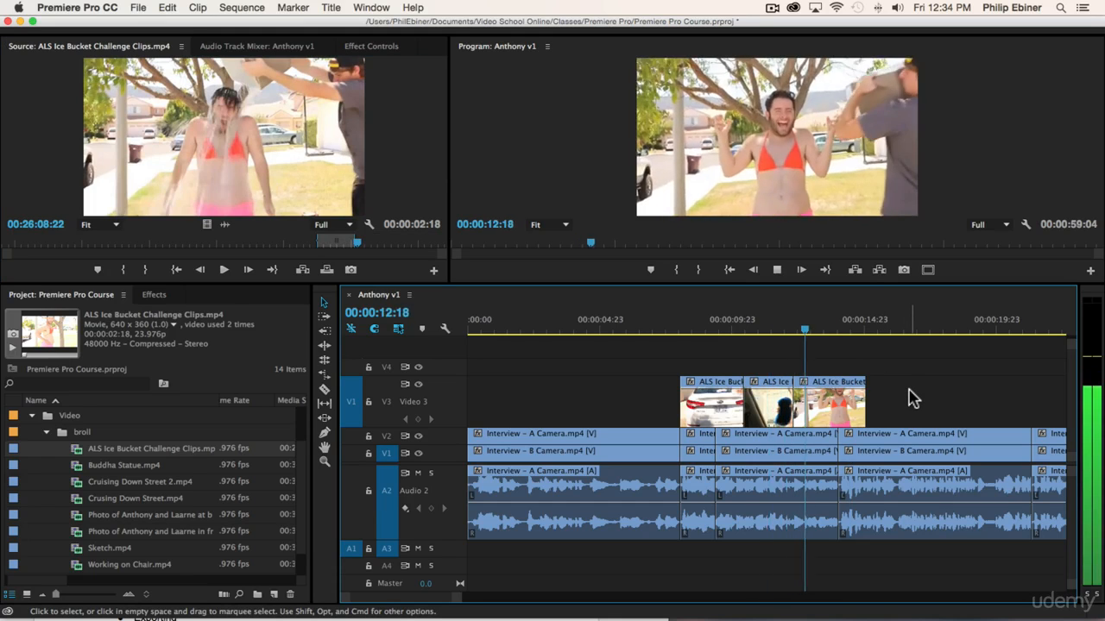
pyautogui.press('space')
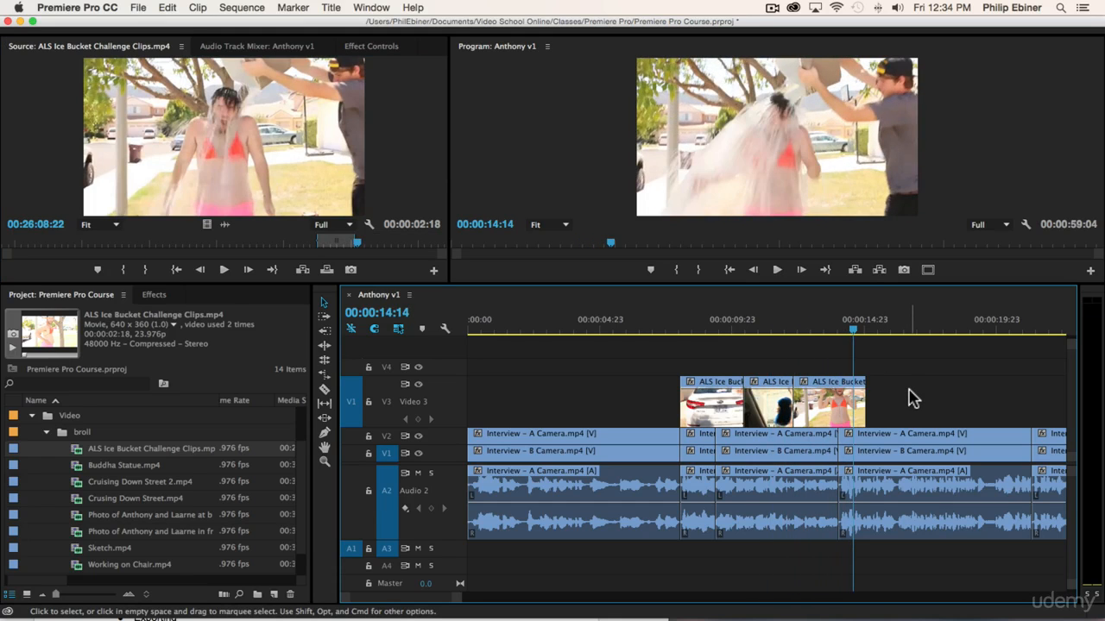
pyautogui.press('space')
pyautogui.scroll(-5, 934, 403)
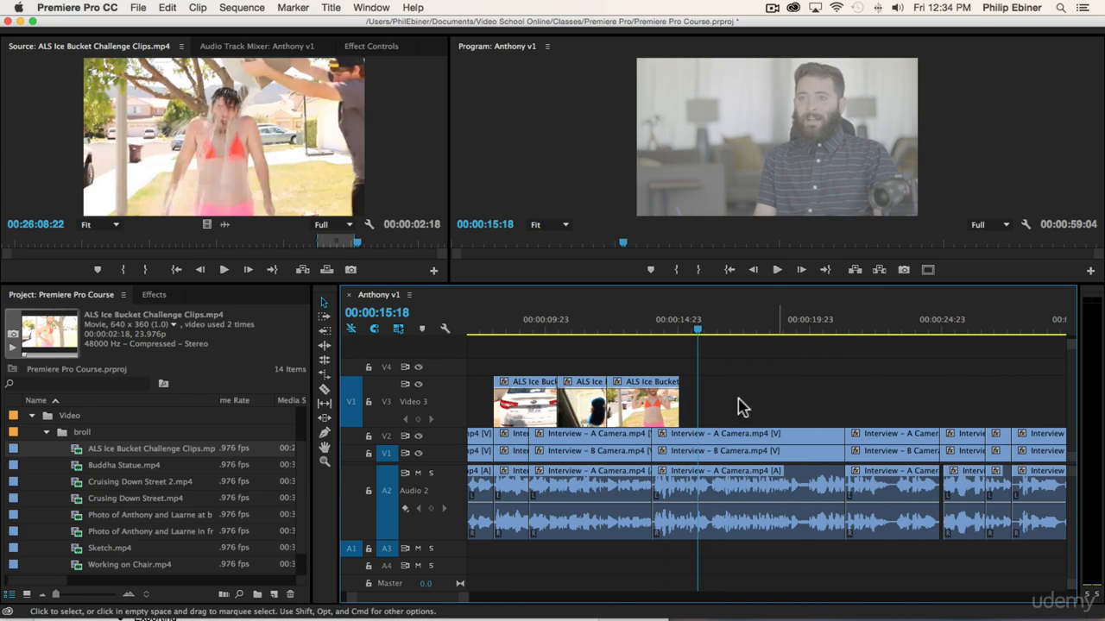
# - Play the sequence from 00:00:14:20 to 00:00:23:02 to find where the uncovered interview needs matching b-roll
pyautogui.moveTo(636, 328); pyautogui.dragTo(668, 328)
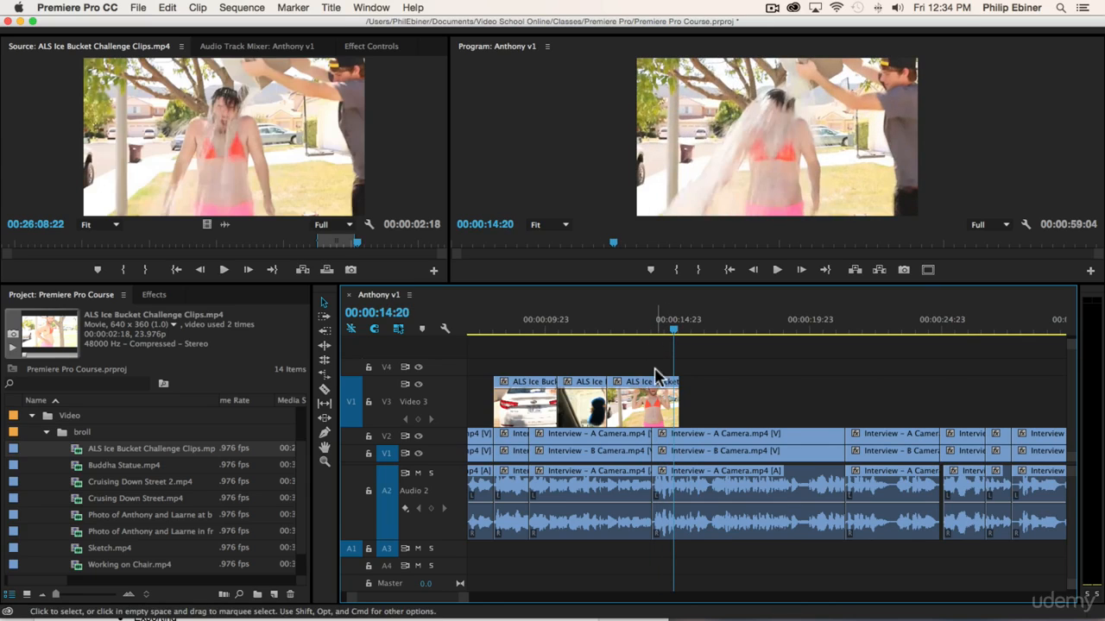
pyautogui.scroll(-1, 641, 529)
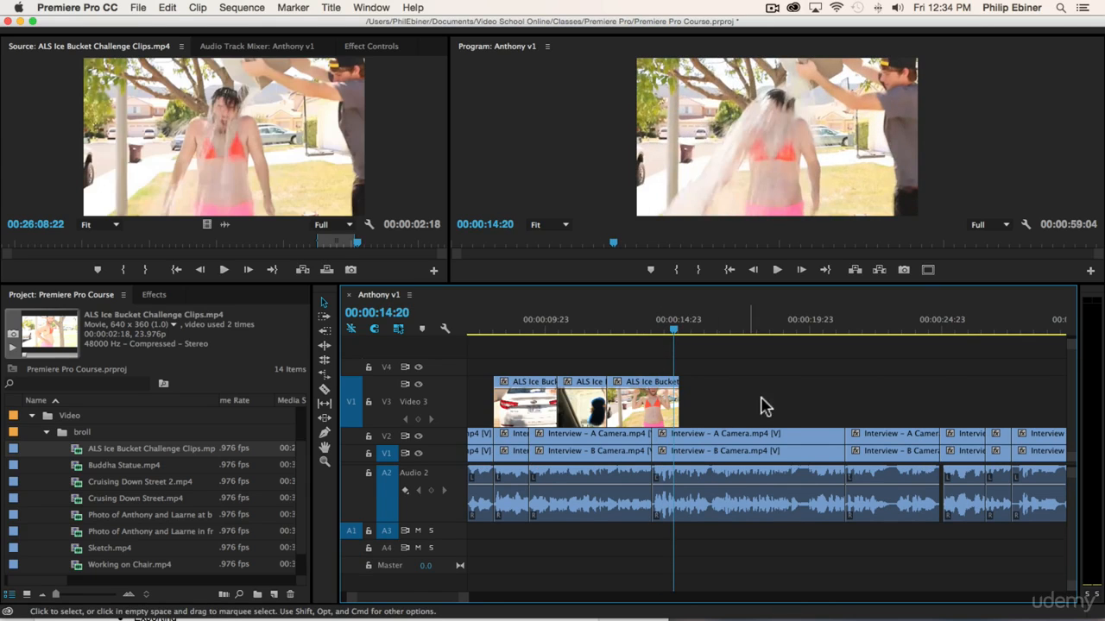
pyautogui.press('space')
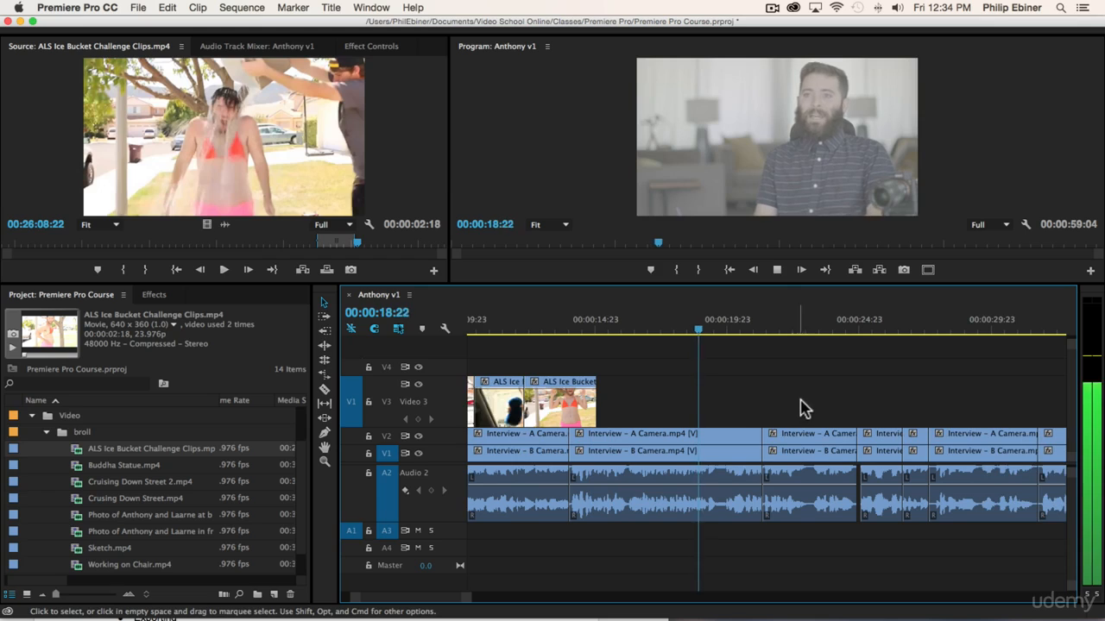
pyautogui.press('space')
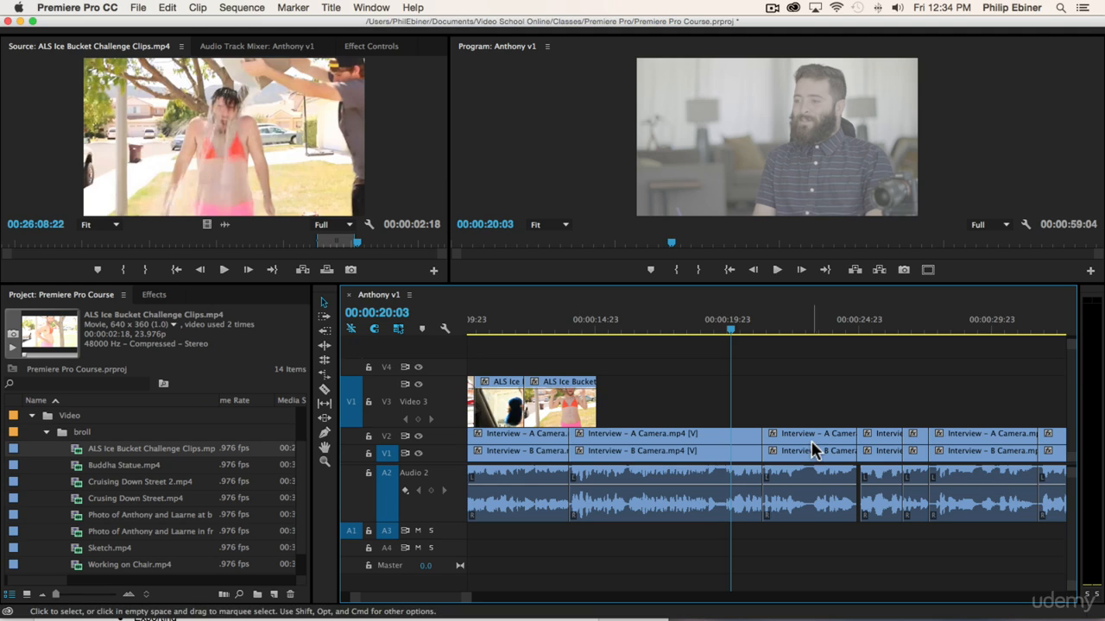
pyautogui.press('space')
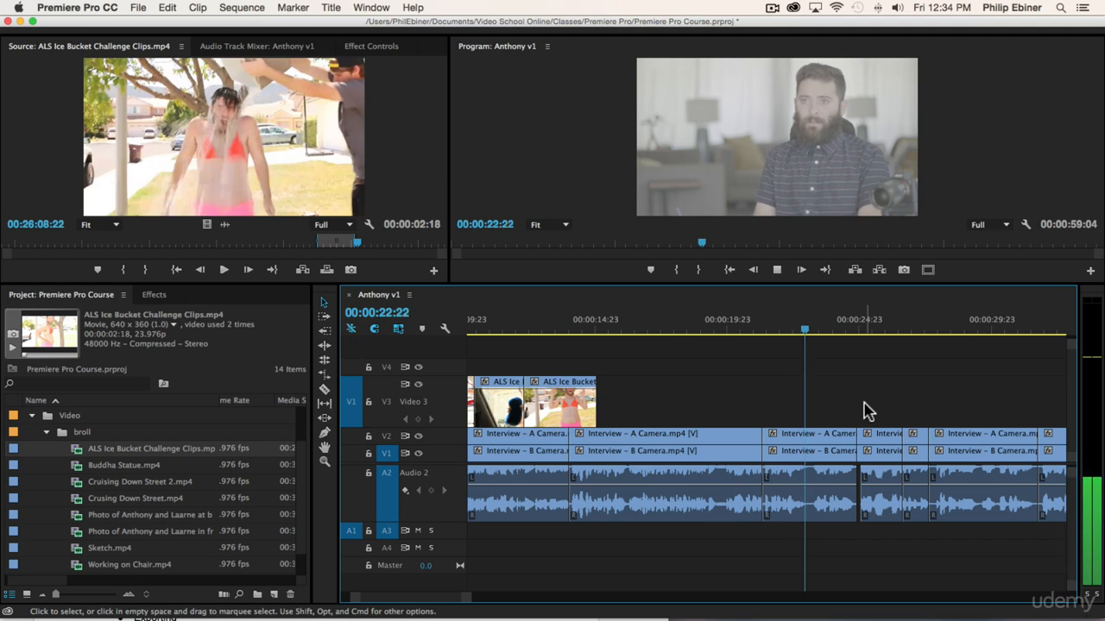
pyautogui.press('space')
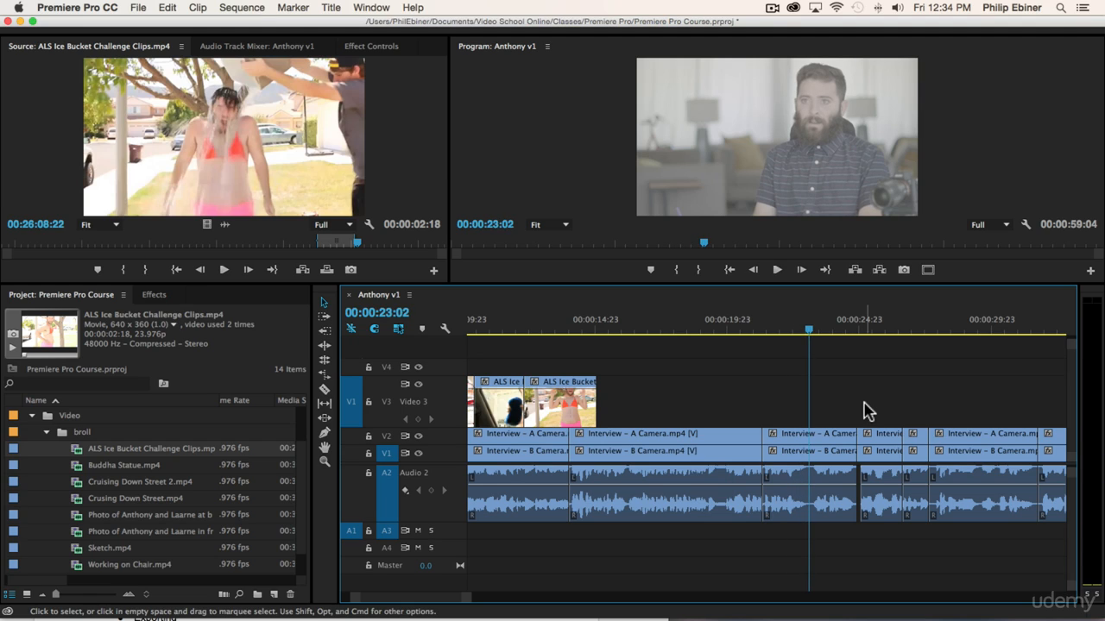
# - Collapse the broll bin, open the Photos bin, and preview Social Media 1.png through Social Media 4.png in the source monitor
pyautogui.click(47, 433)
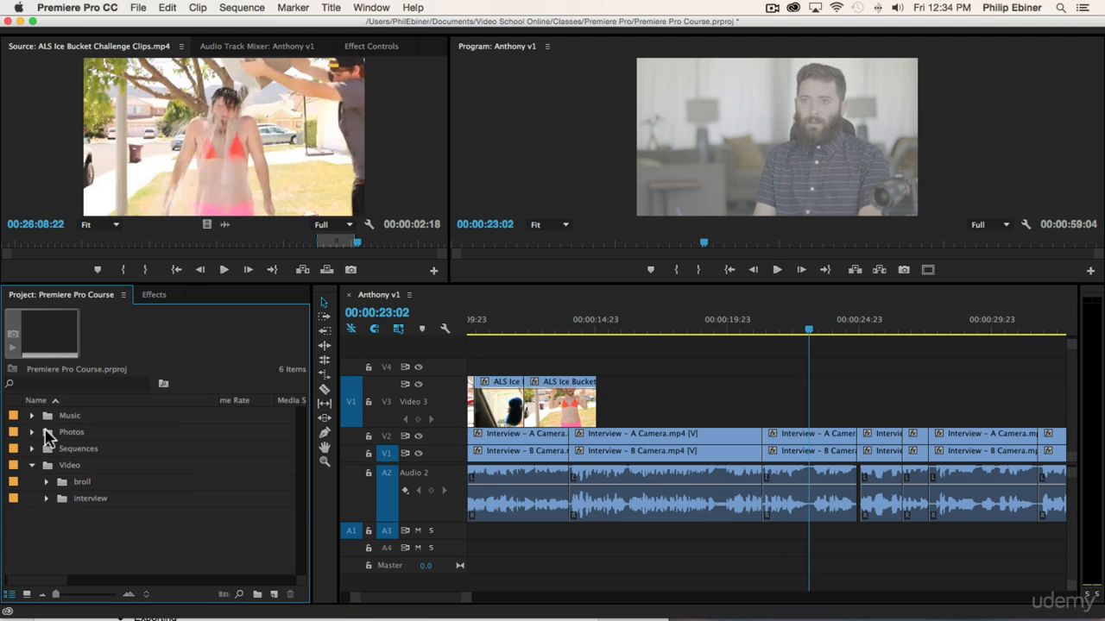
pyautogui.click(32, 432)
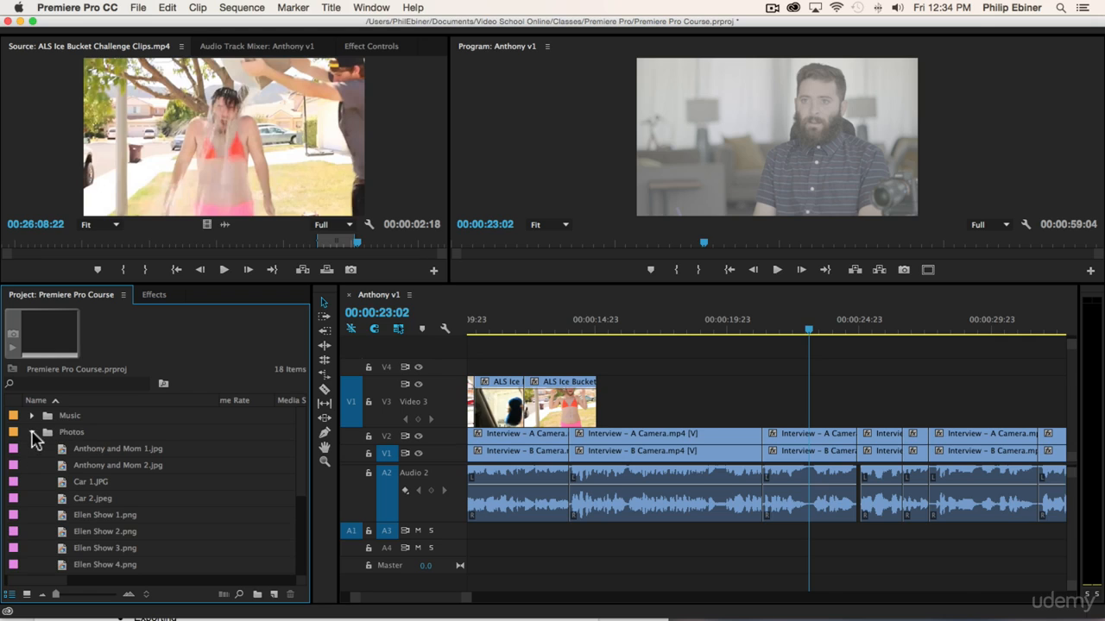
pyautogui.scroll(-3, 160, 499)
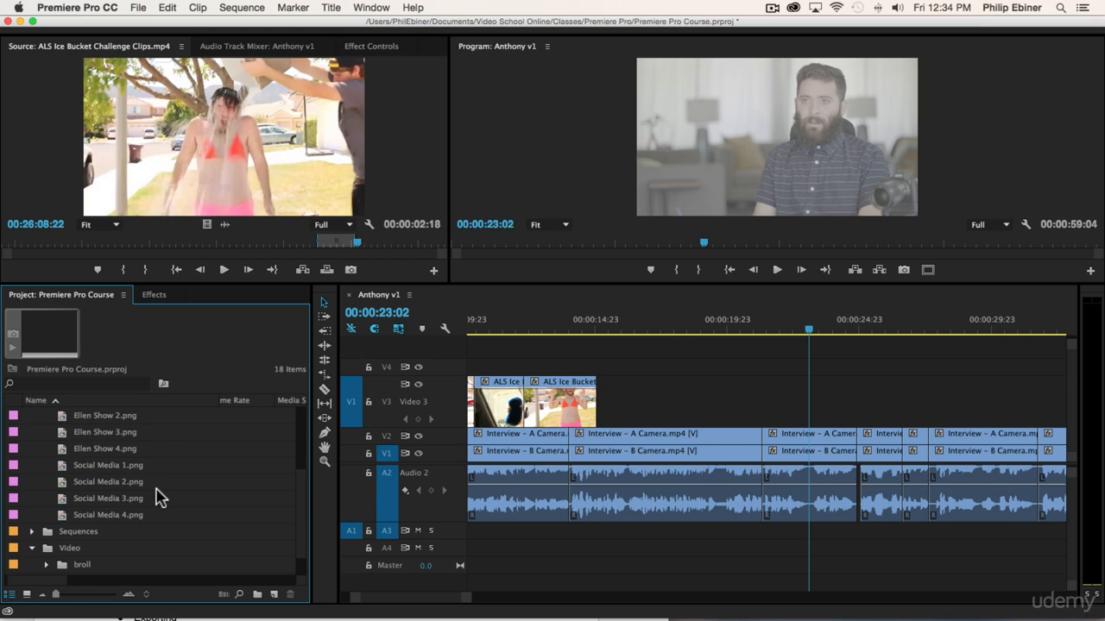
pyautogui.doubleClick(109, 465)
pyautogui.doubleClick(109, 481)
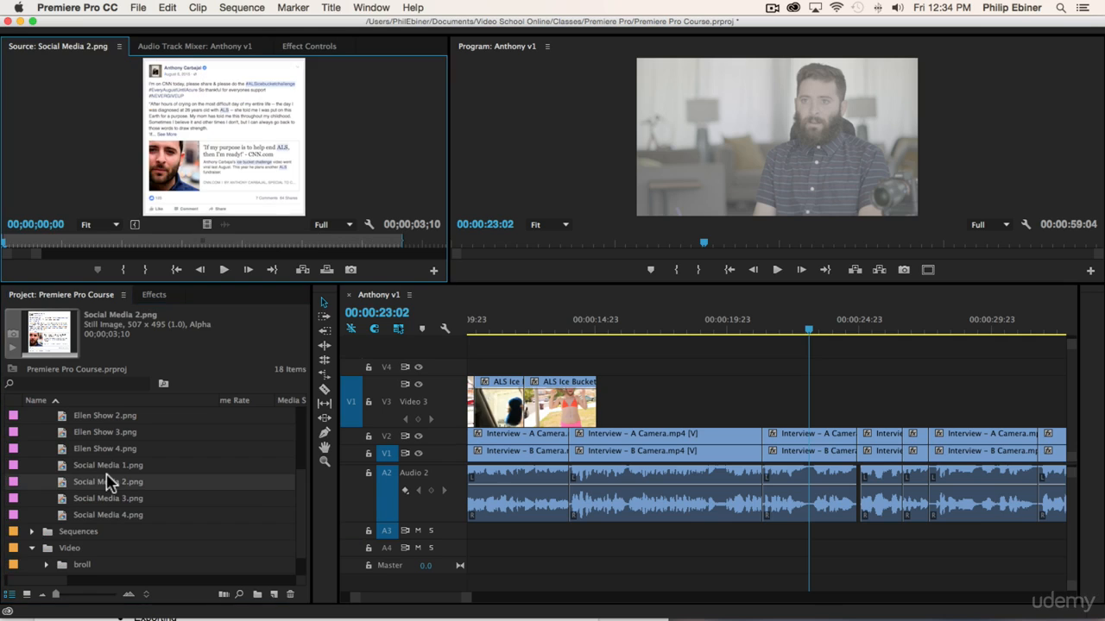
pyautogui.doubleClick(108, 499)
pyautogui.doubleClick(109, 515)
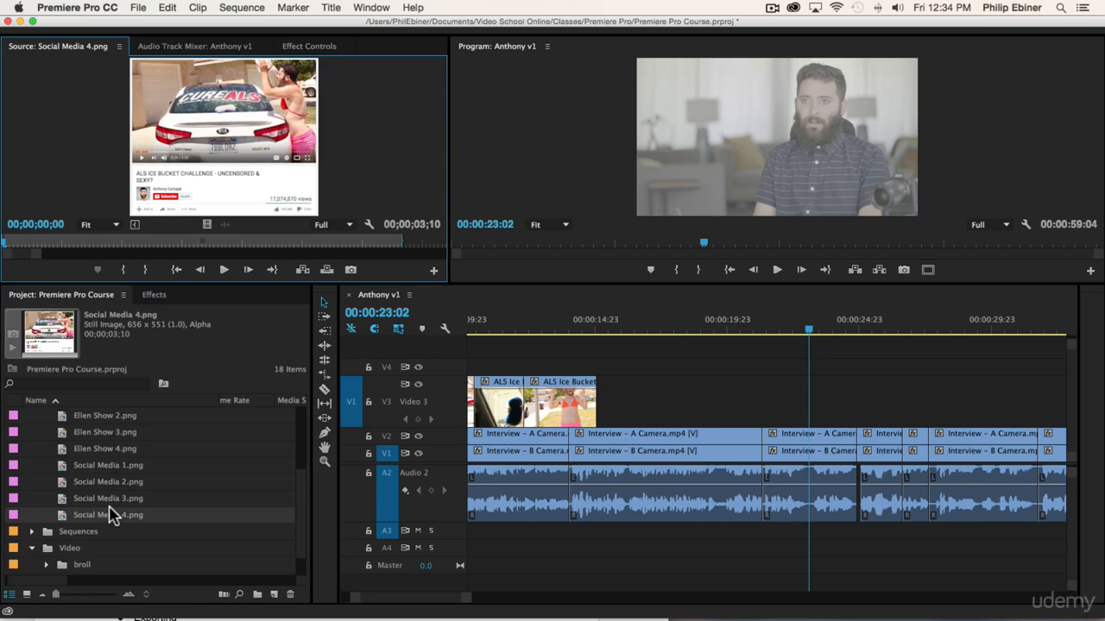
# - Place Social Media 1.png through Social Media 4.png together on V3, starting at the interview cut at 00:00:21:08
pyautogui.click(105, 466)
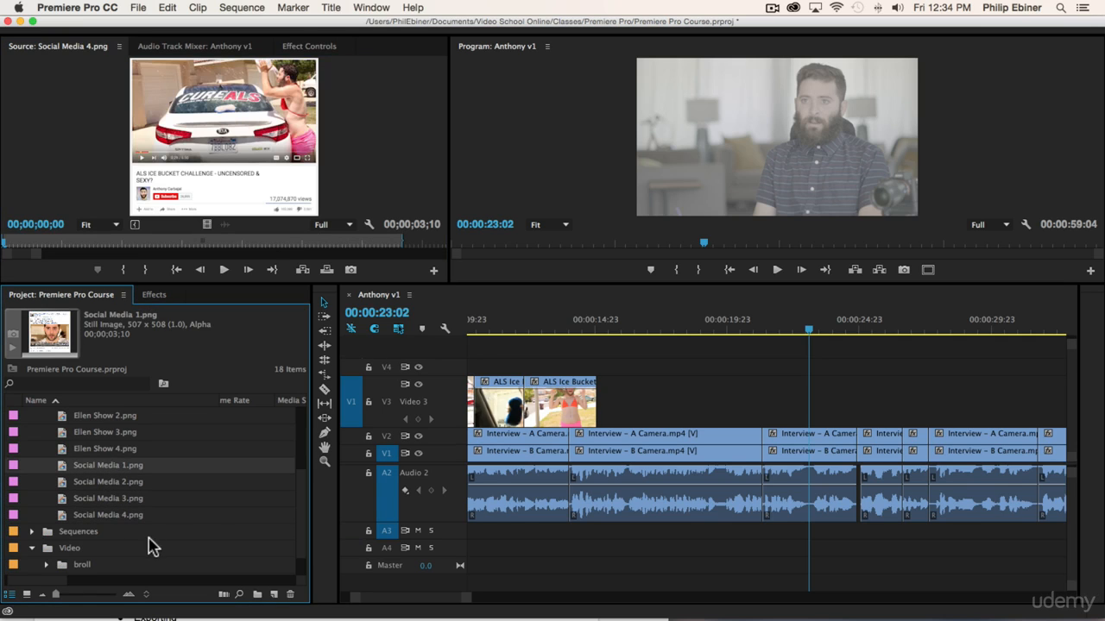
pyautogui.keyDown('shift'); pyautogui.click(103, 515); pyautogui.keyUp('shift')
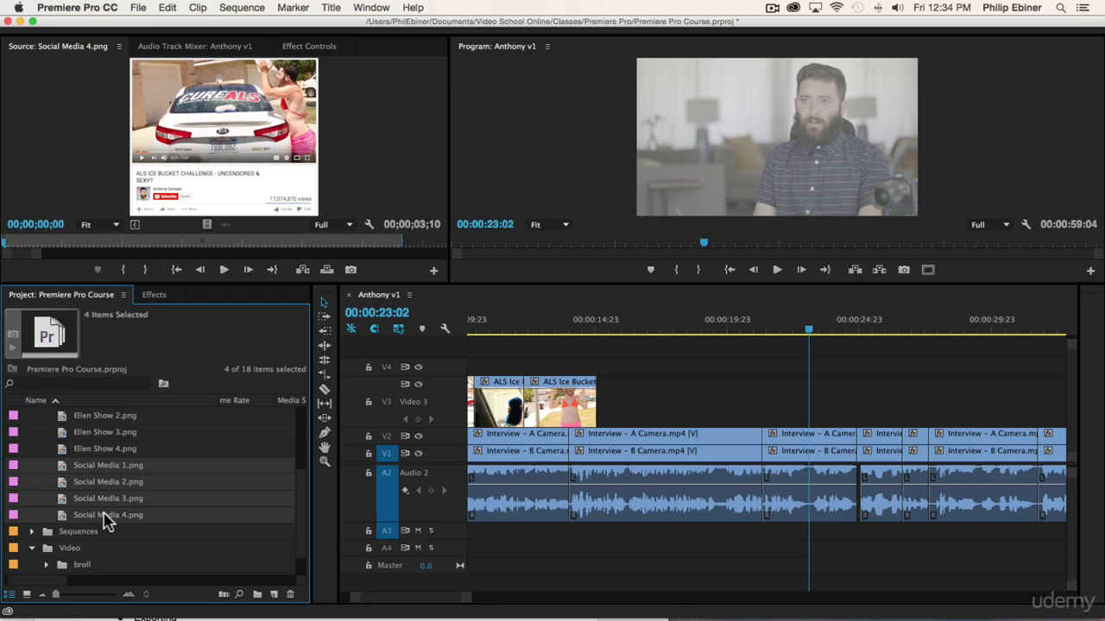
pyautogui.moveTo(103, 518); pyautogui.dragTo(929, 423)
pyautogui.hscroll(5, 915, 423)
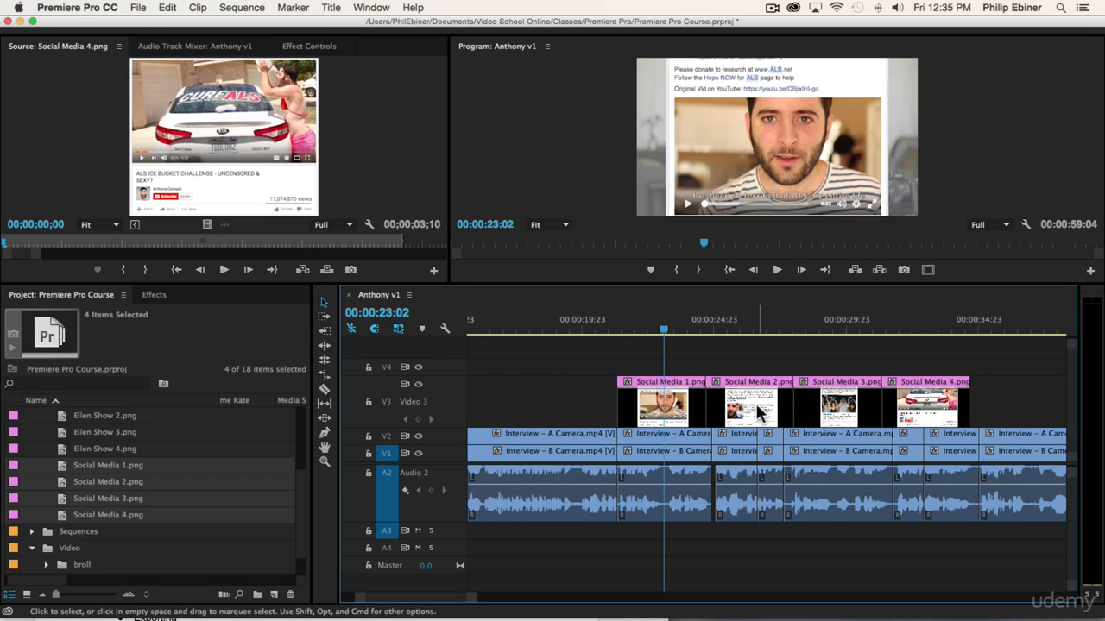
# - Stack Social Media 2, 3 and 4 above Social Media 1 on V4, V5 and V6, each starting slightly after the one below
pyautogui.click(765, 414)
pyautogui.moveTo(717, 375); pyautogui.dragTo(636, 366)
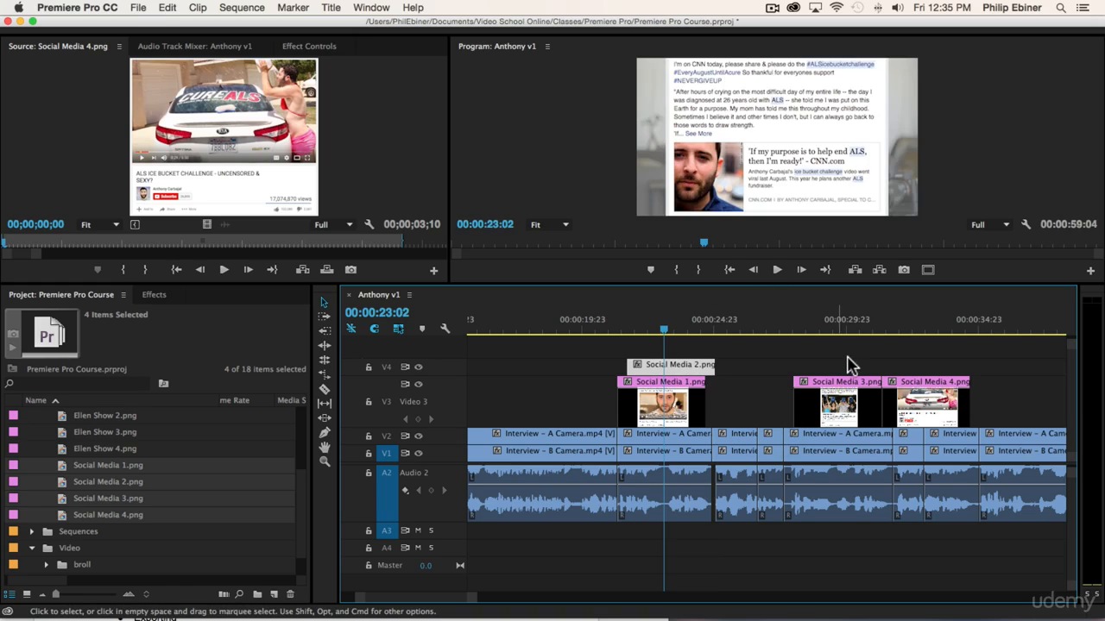
pyautogui.moveTo(834, 388); pyautogui.dragTo(681, 358)
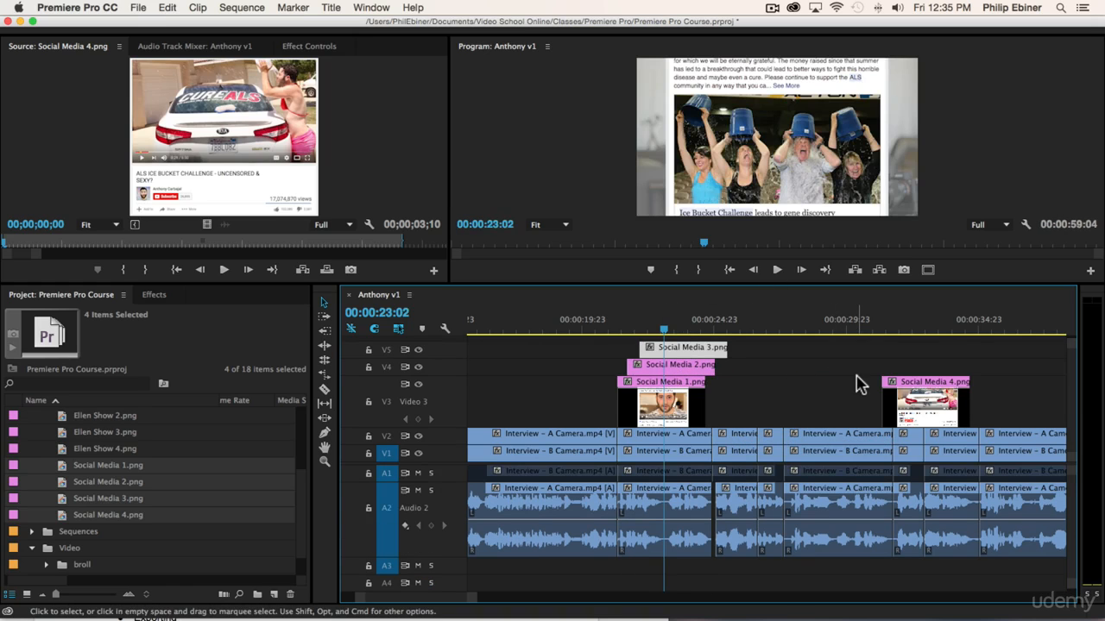
pyautogui.moveTo(915, 423); pyautogui.dragTo(660, 362)
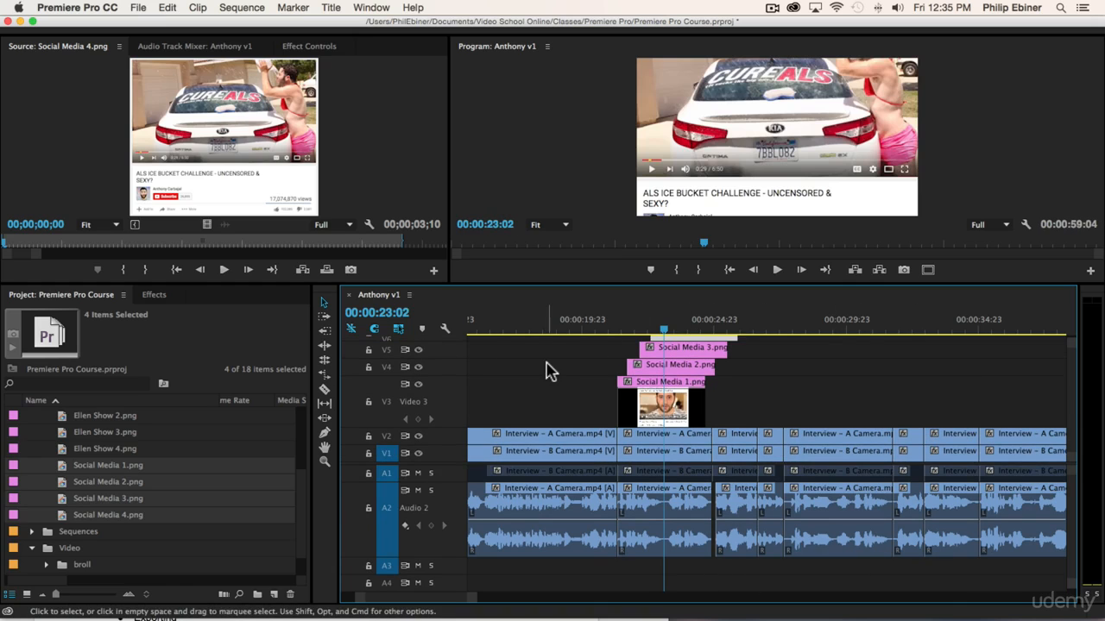
# - Scrub over the staggered social media stack and return the playhead to its start at 00:00:21:08
pyautogui.scroll(2, 544, 369)
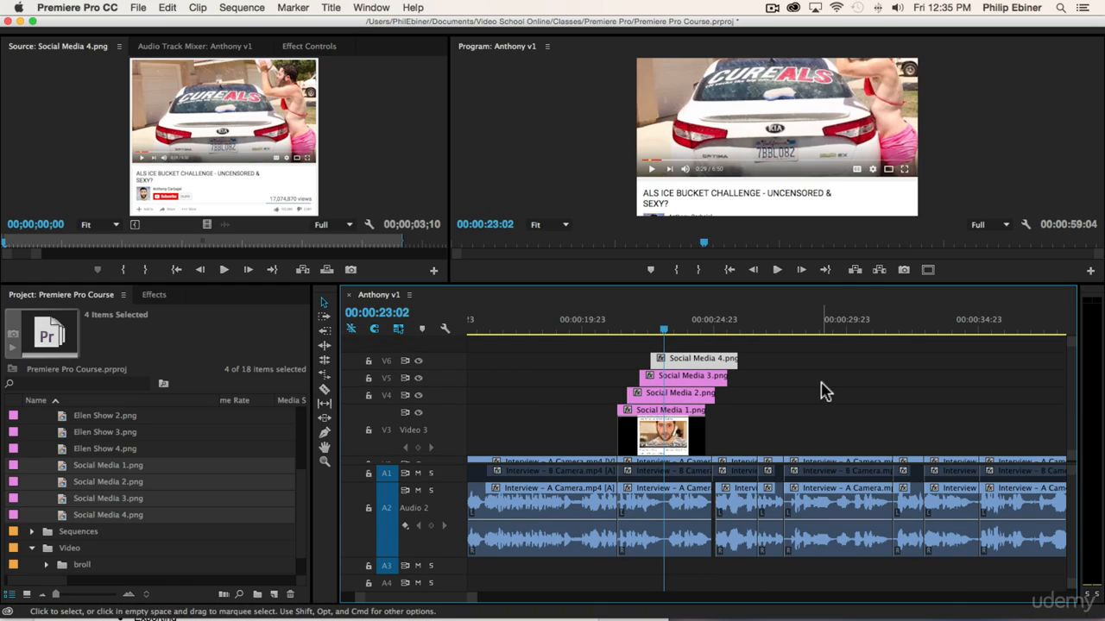
pyautogui.moveTo(653, 328); pyautogui.dragTo(686, 328)
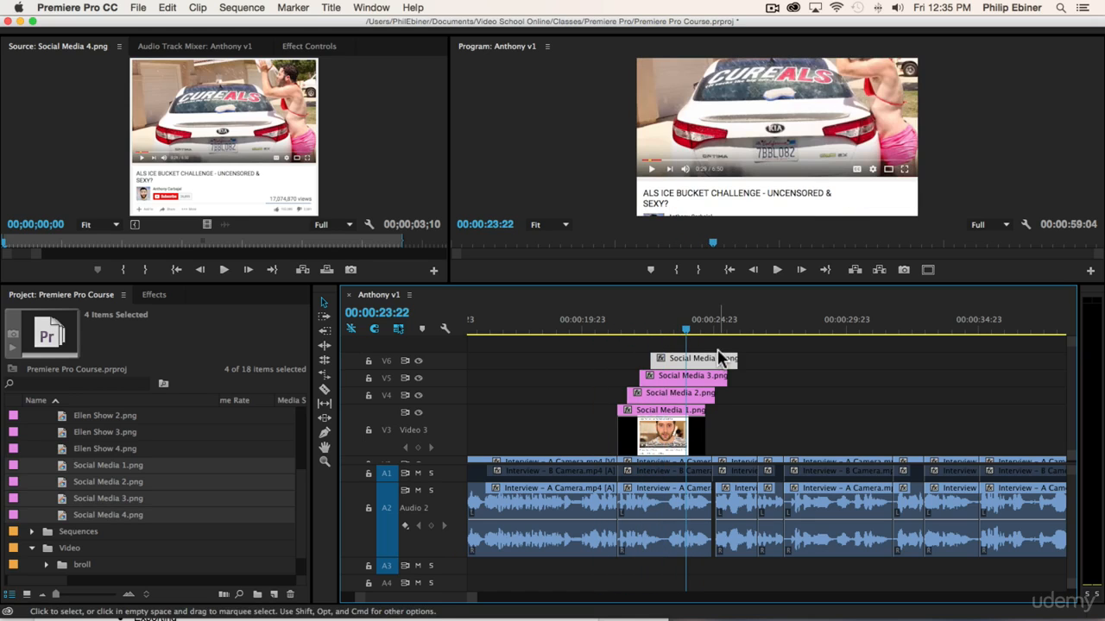
pyautogui.click(619, 333)
pyautogui.scroll(-2, 734, 418)
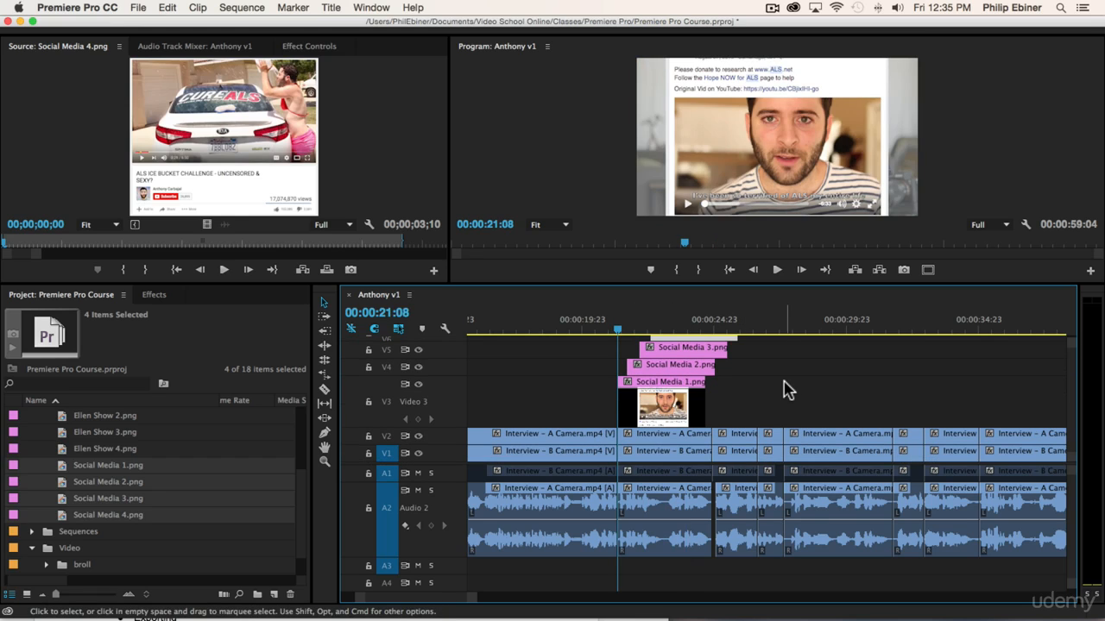
# - Save the project, move the playhead to 00:00:21:14, and make the source and program monitors taller
pyautogui.press('super+s')
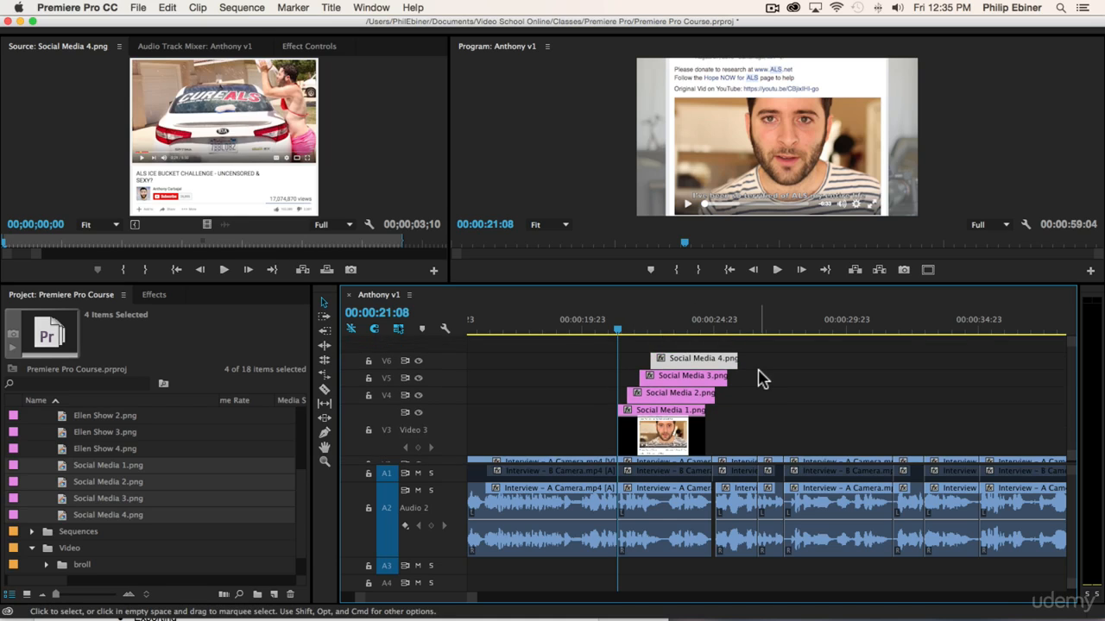
pyautogui.moveTo(652, 328); pyautogui.dragTo(624, 328)
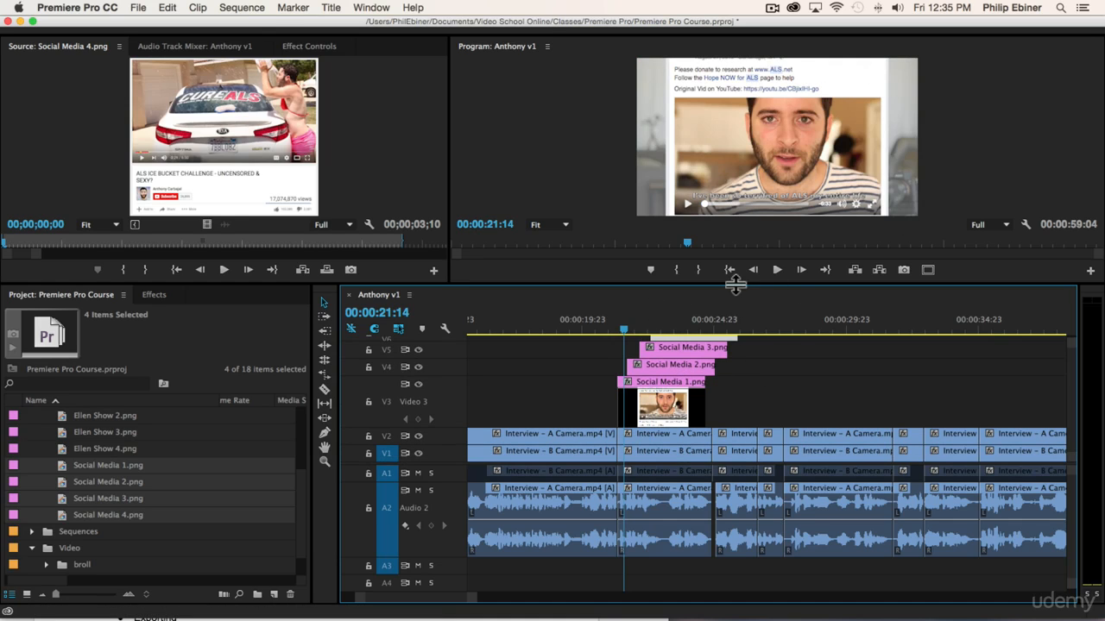
pyautogui.moveTo(735, 285); pyautogui.dragTo(735, 331)
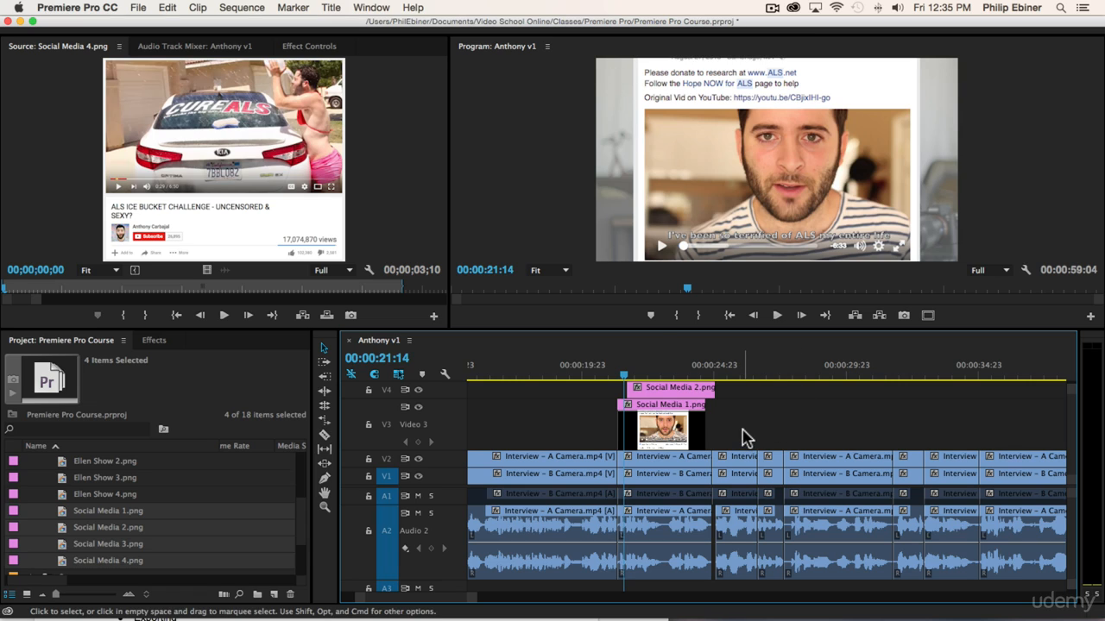
# - Enlarge the timeline area and move the four staggered social media clips up one track each, to V4 through V7, emptying V3
pyautogui.scroll(3, 738, 442)
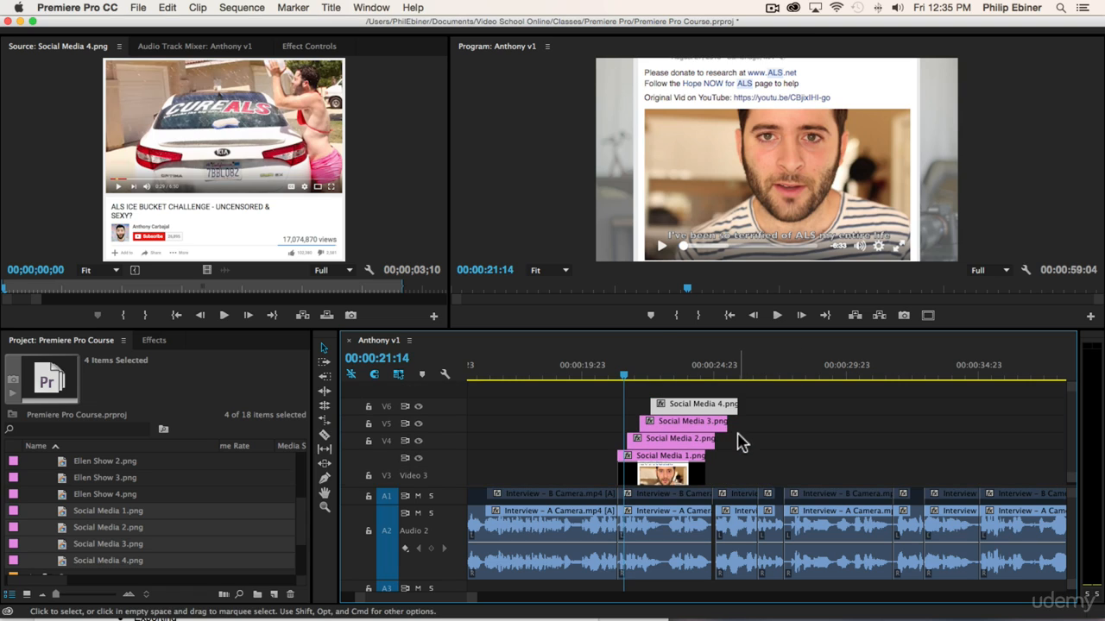
pyautogui.moveTo(706, 328); pyautogui.dragTo(697, 230)
pyautogui.moveTo(743, 377); pyautogui.dragTo(675, 299)
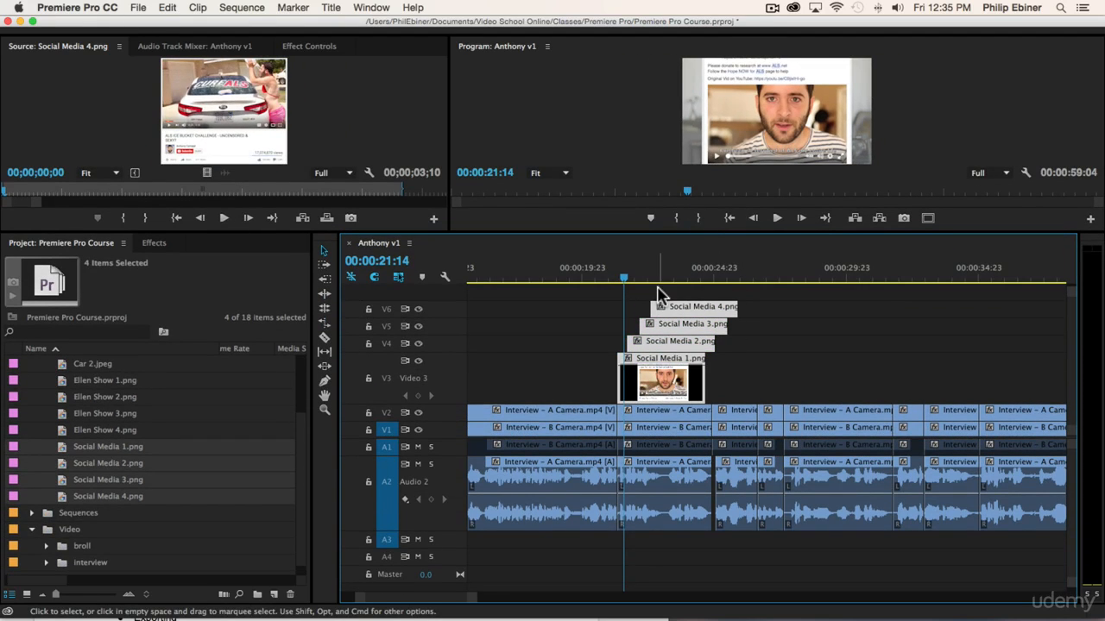
pyautogui.moveTo(663, 363); pyautogui.dragTo(663, 345)
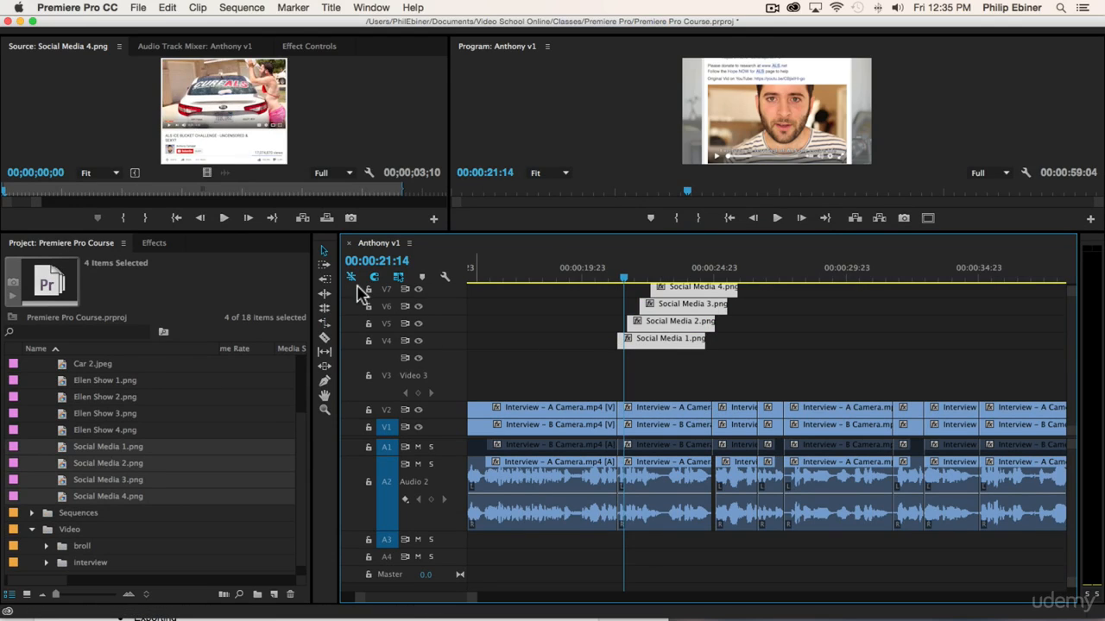
pyautogui.scroll(1, 513, 322)
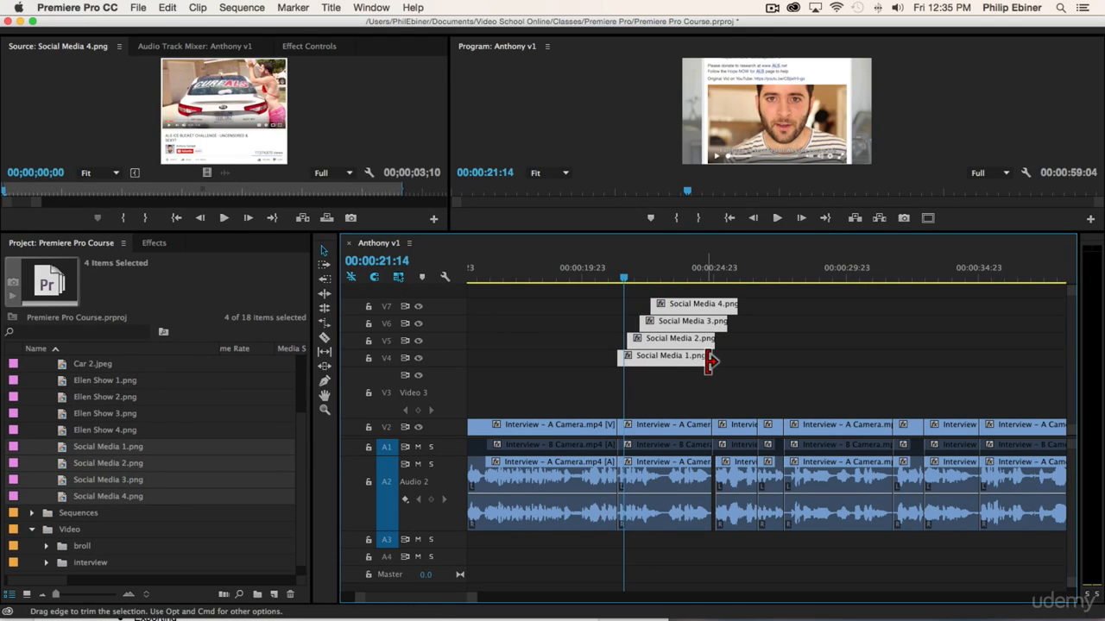
pyautogui.scroll(-1, 709, 363)
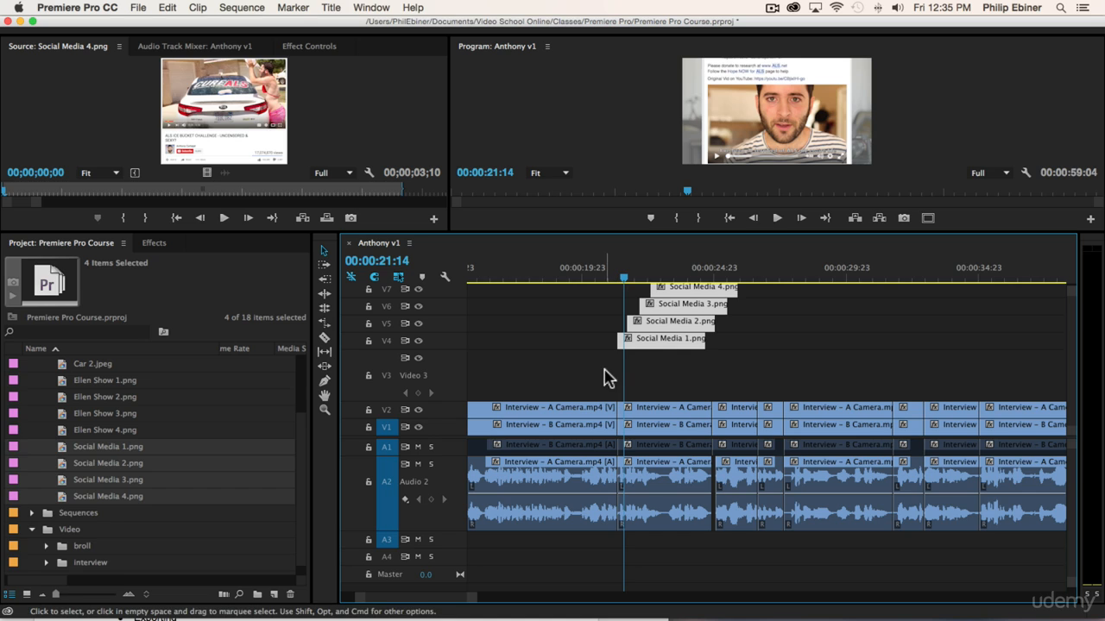
# - Collapse the Photos bin and create a new top-level bin named Graphics in the project
pyautogui.scroll(3, 86, 418)
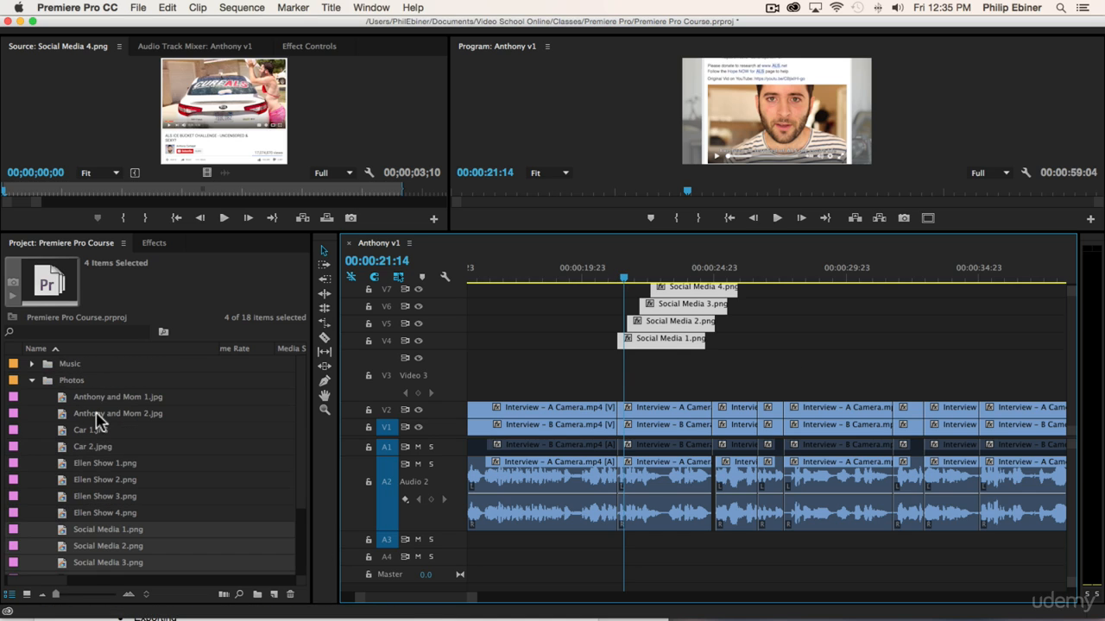
pyautogui.scroll(-3, 148, 505)
pyautogui.click(43, 542)
pyautogui.scroll(5, 39, 518)
pyautogui.click(33, 380)
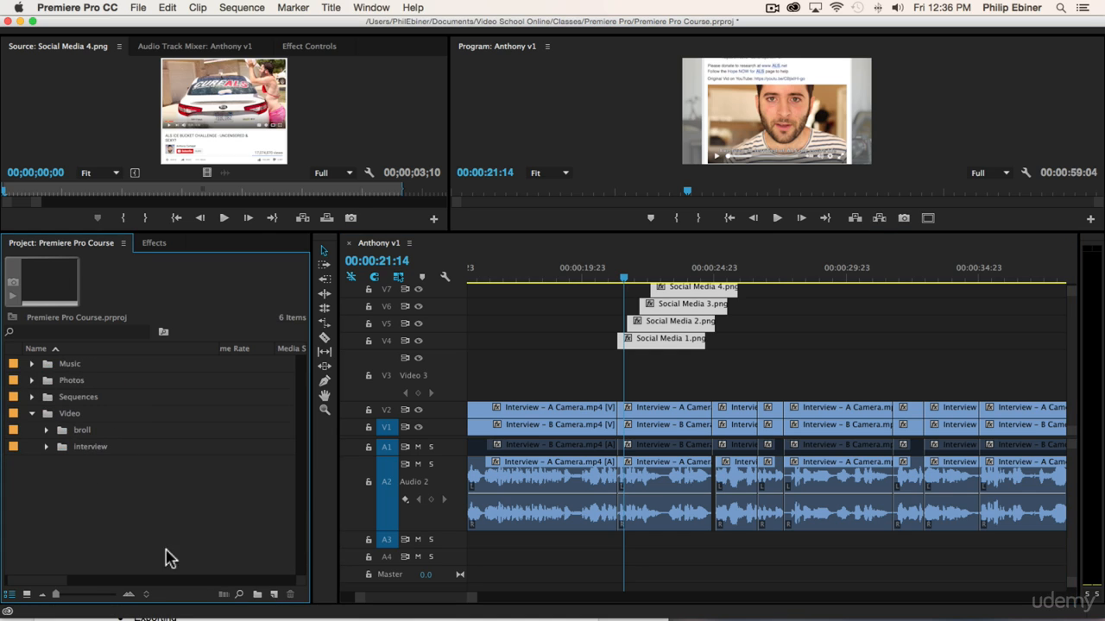
pyautogui.click(256, 592)
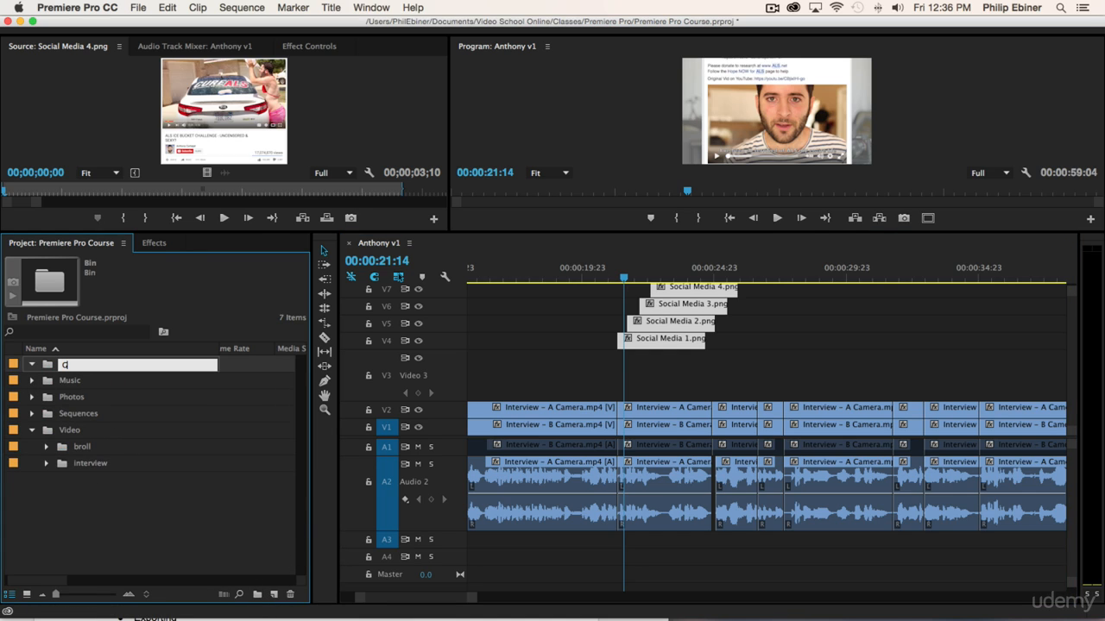
pyautogui.press('Tab')
pyautogui.click(83, 366)
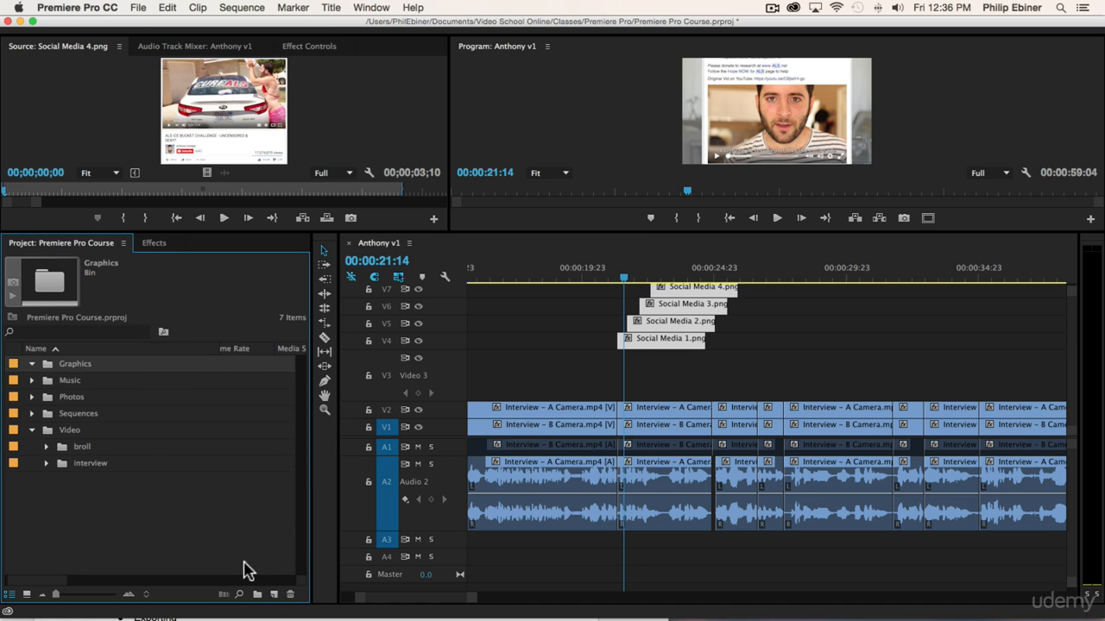
# - Start a new color matte in the Graphics bin at 640 x 360, 23.976fps, square pixels, and pick white (FFFFFF)
pyautogui.click(273, 593)
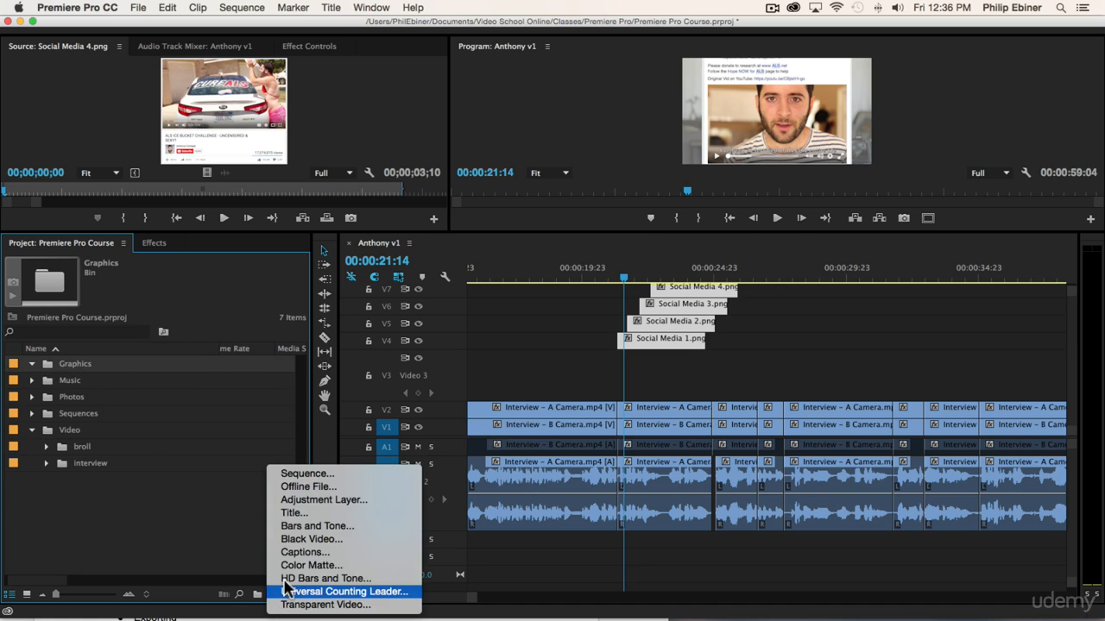
pyautogui.click(332, 565)
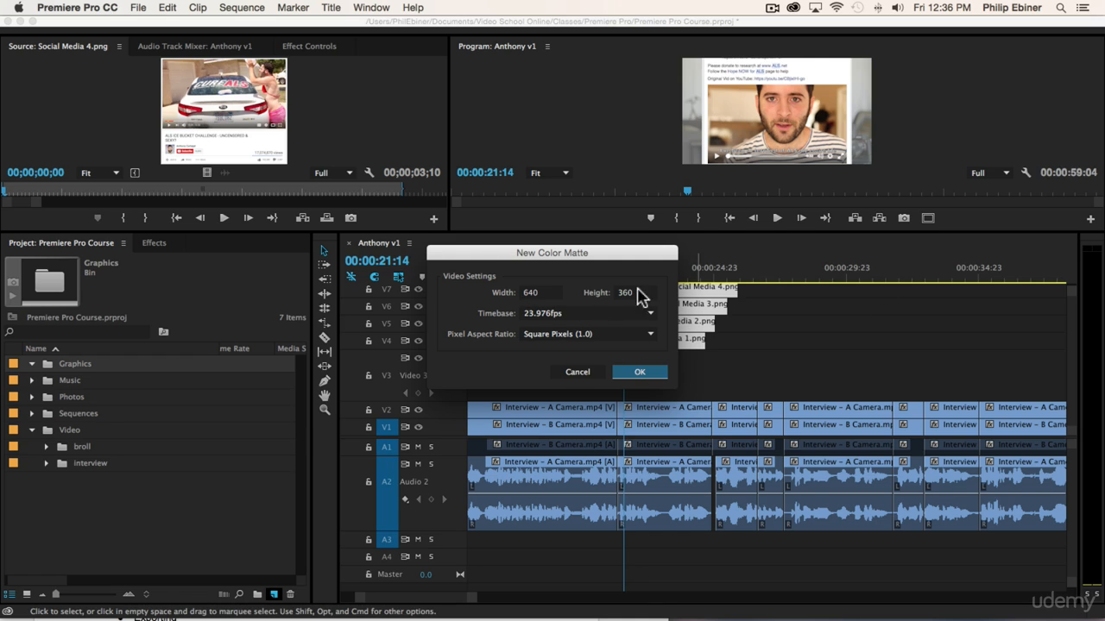
pyautogui.click(628, 373)
pyautogui.moveTo(457, 207); pyautogui.dragTo(378, 341)
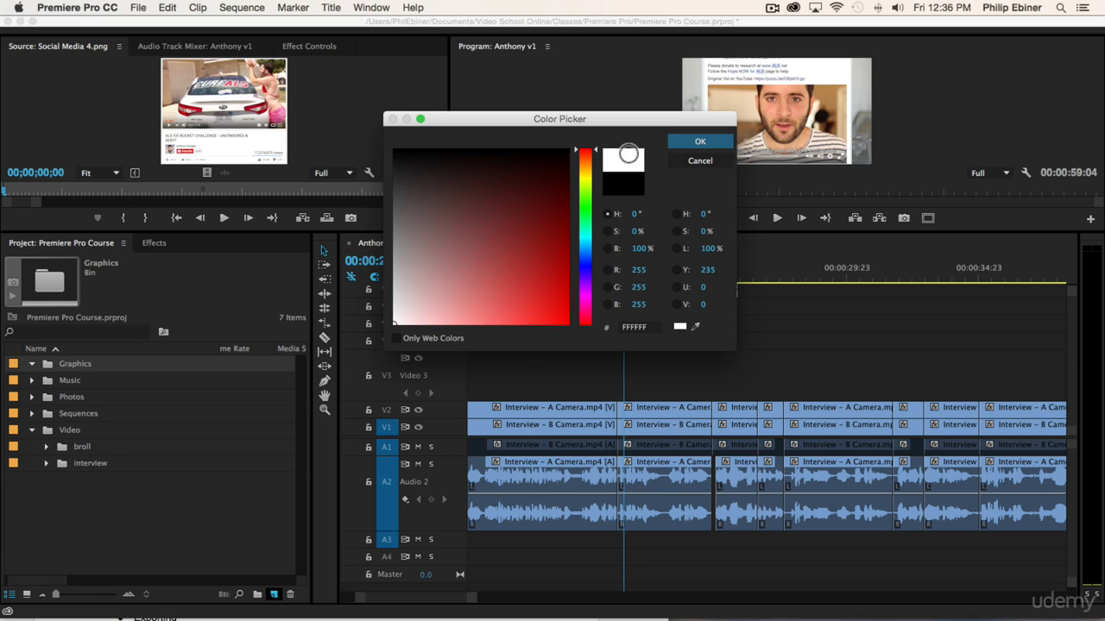
# - Try other matte colors by sampling the dark interface and the face in the program monitor with the eyedropper
pyautogui.click(445, 282)
pyautogui.moveTo(526, 274); pyautogui.dragTo(298, 358)
pyautogui.click(639, 328)
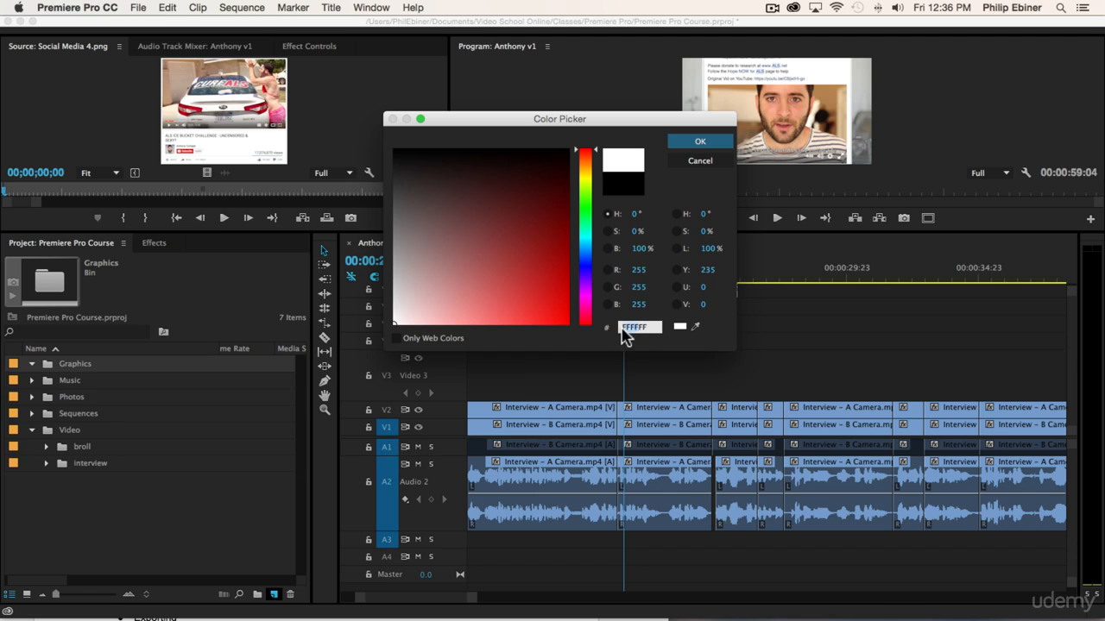
pyautogui.click(695, 327)
pyautogui.click(431, 81)
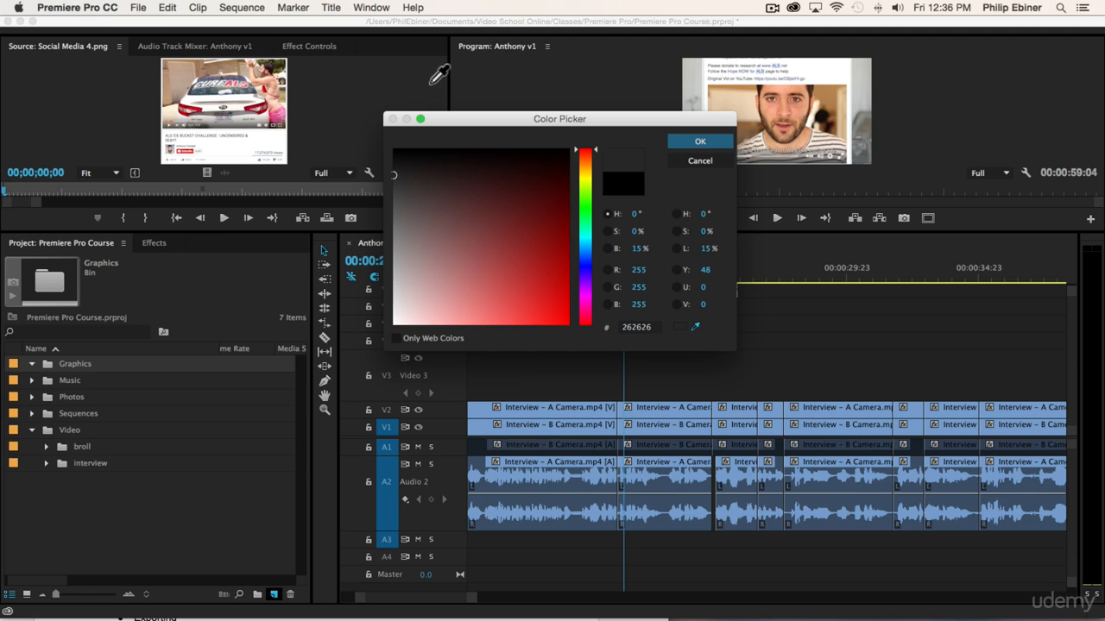
pyautogui.click(817, 59)
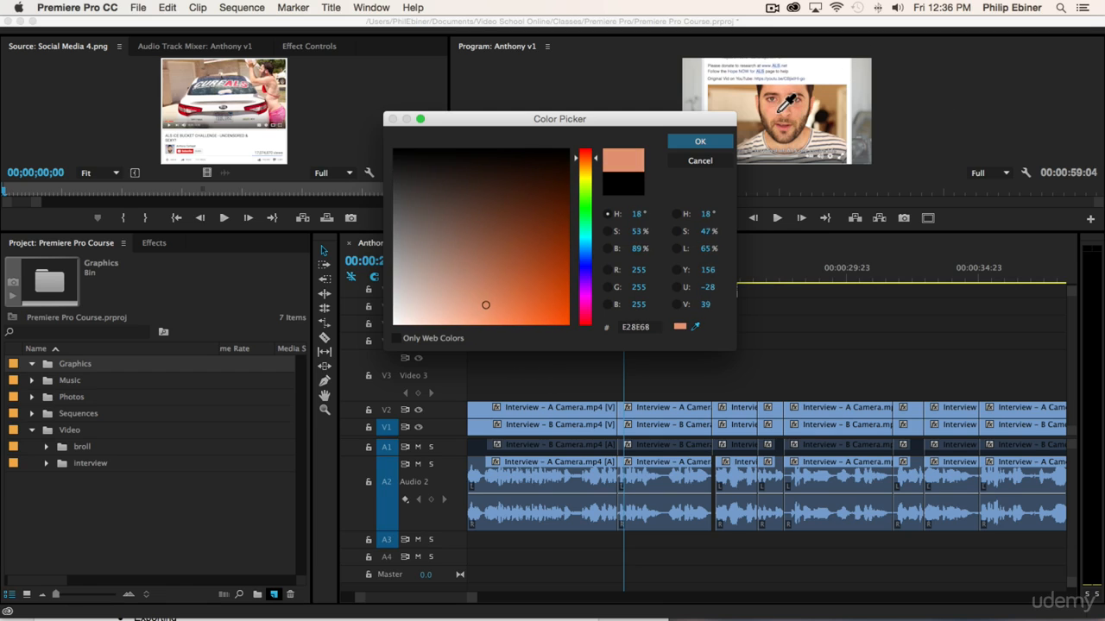
pyautogui.click(774, 112)
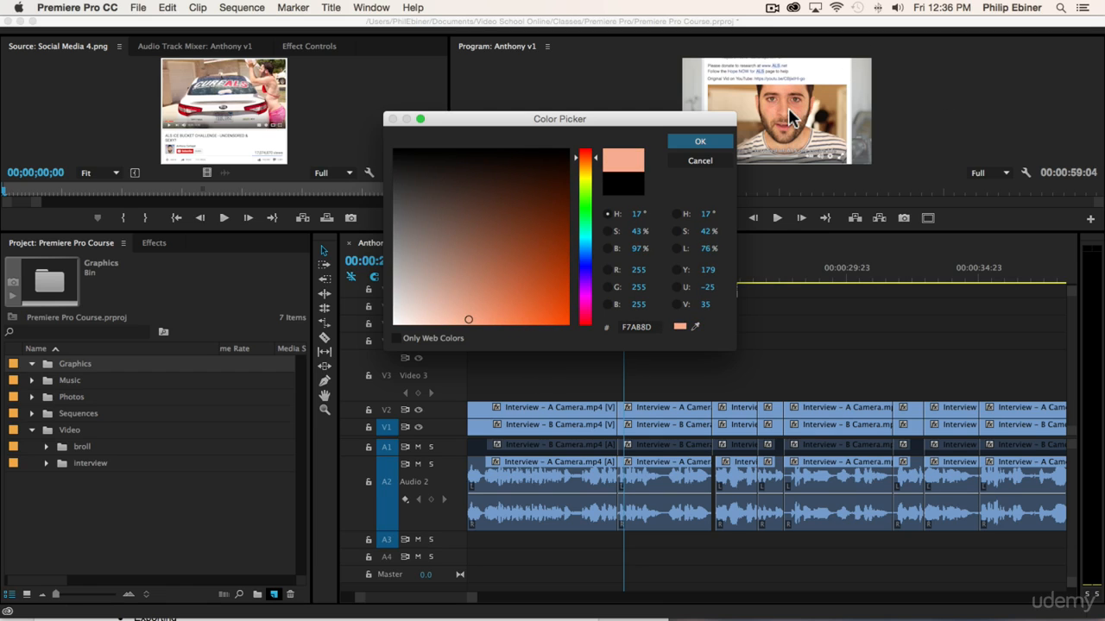
# - Set the matte color to white (FFFFFF) and name the matte White Matte
pyautogui.moveTo(520, 314); pyautogui.dragTo(248, 359)
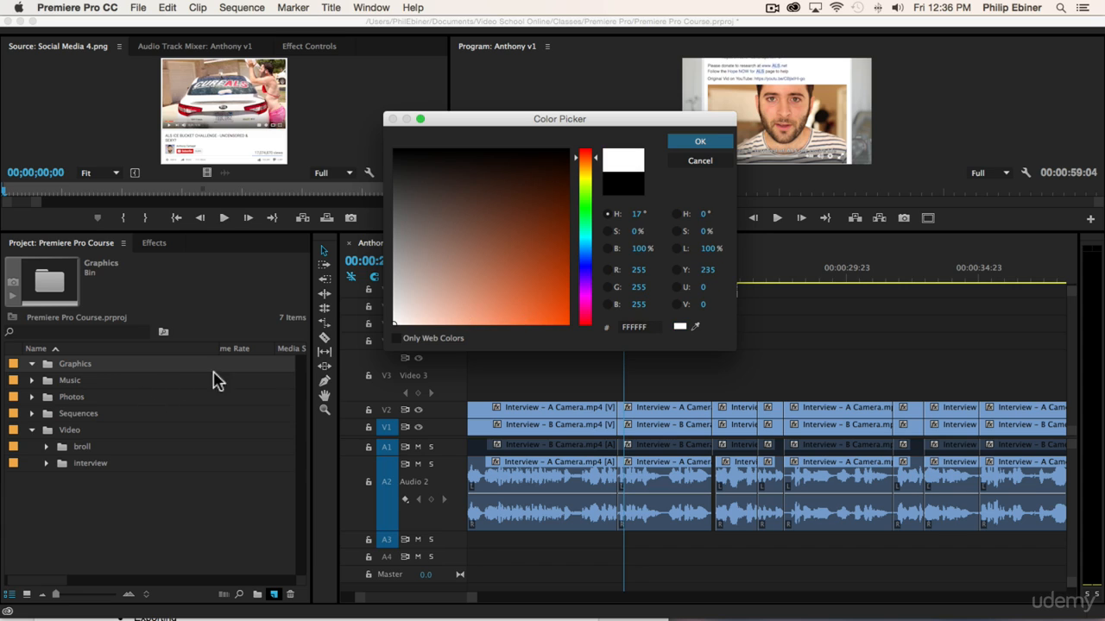
pyautogui.click(718, 141)
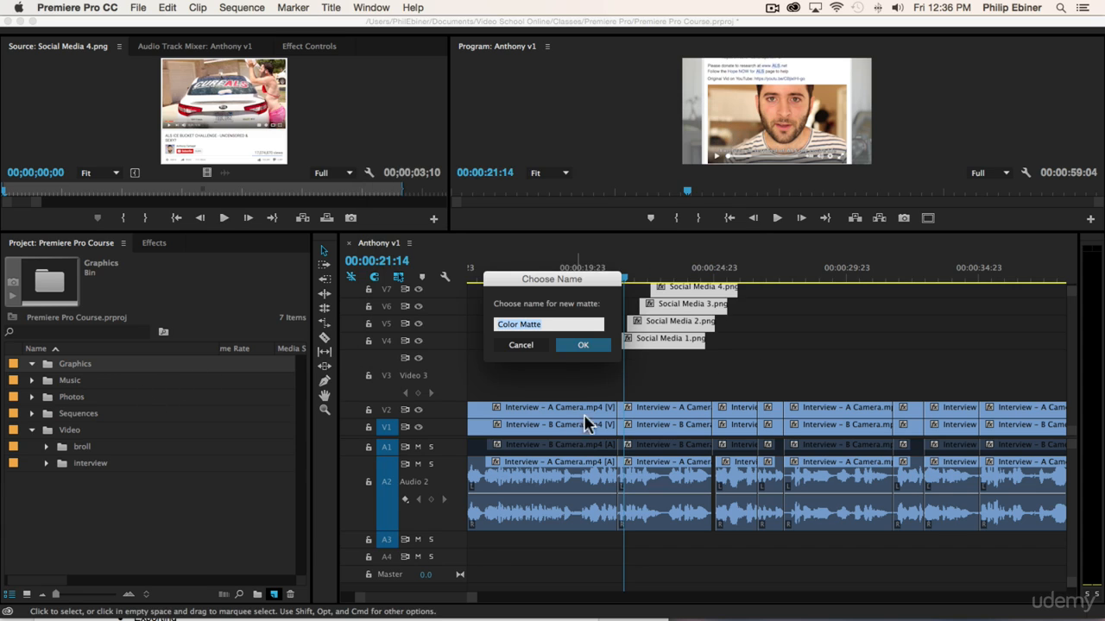
pyautogui.write('White')
pyautogui.click(585, 344)
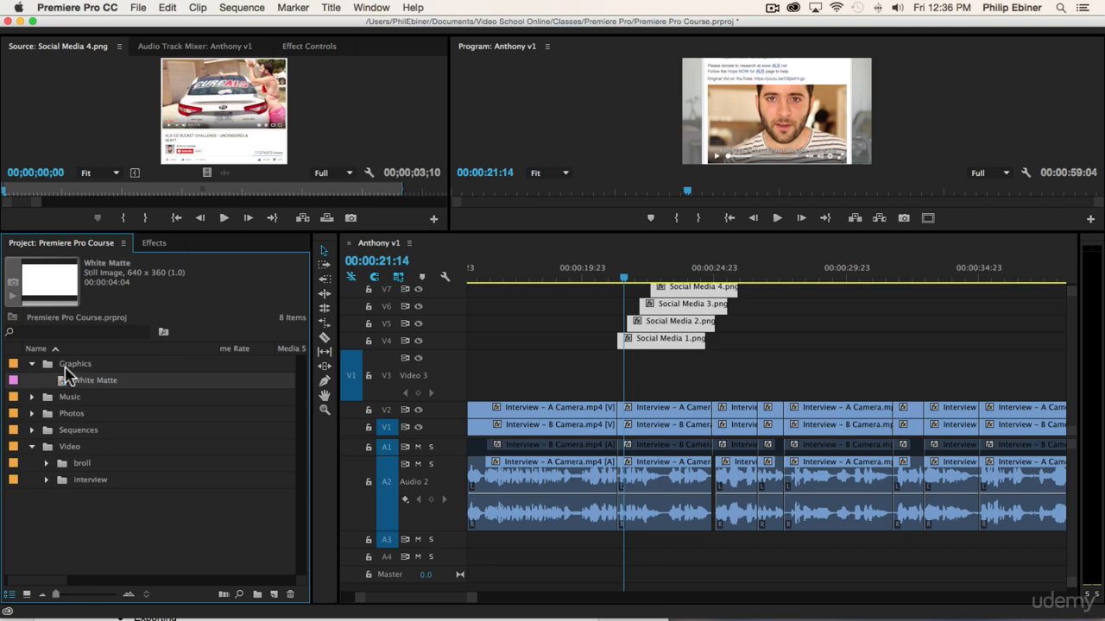
# - Place White Matte on V3 beneath the social media stack, aligned with the start of Social Media 1, and play over it
pyautogui.moveTo(94, 387); pyautogui.dragTo(623, 373)
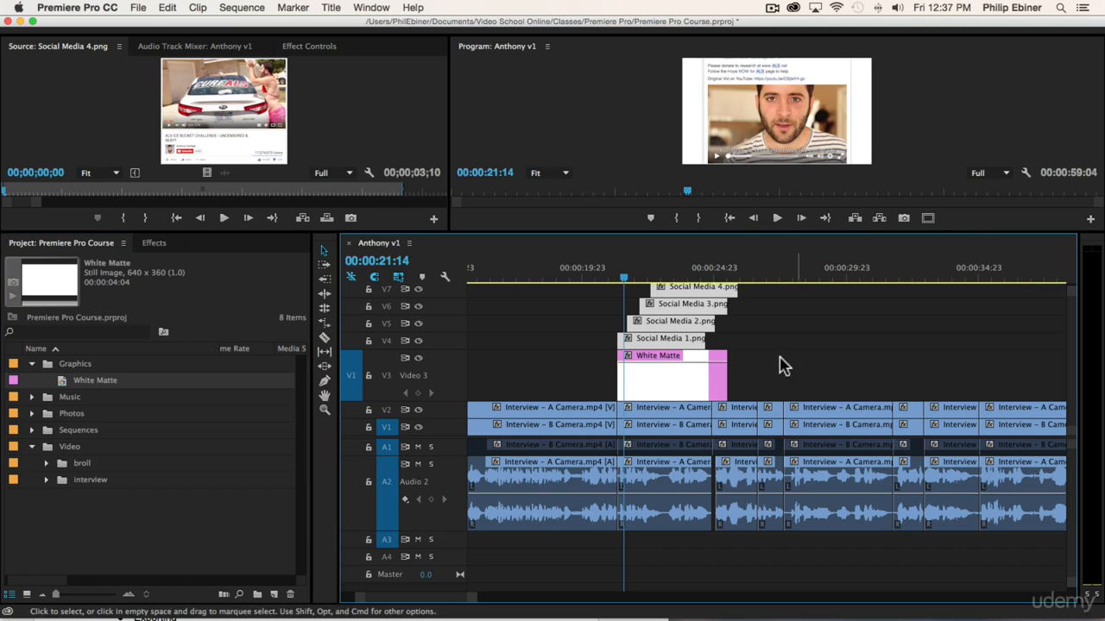
pyautogui.moveTo(625, 278); pyautogui.dragTo(597, 280)
pyautogui.press('space')
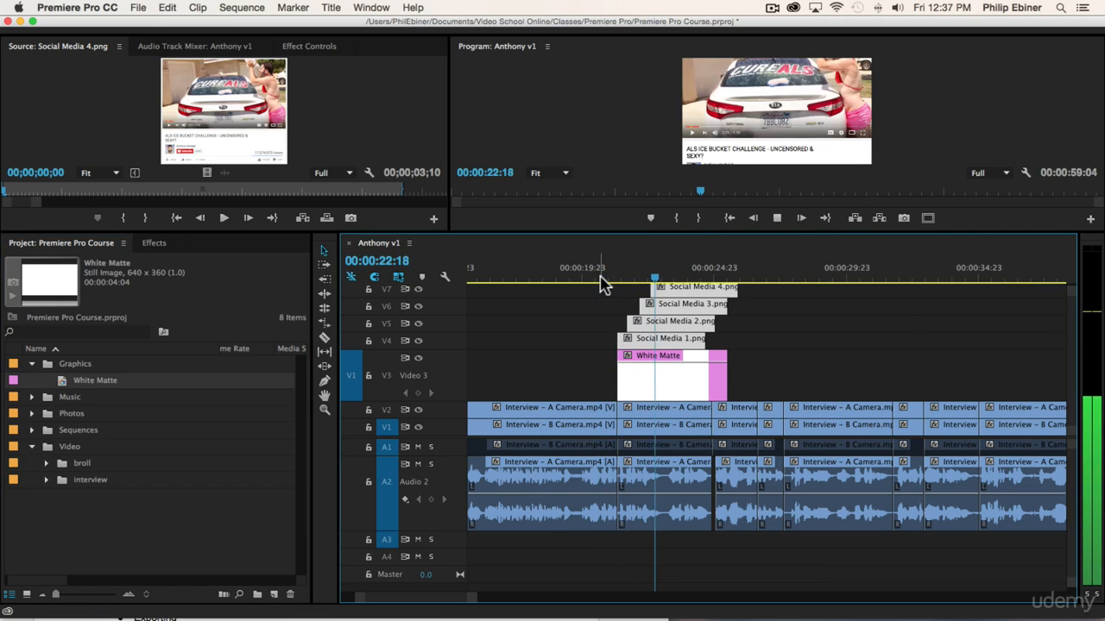
pyautogui.press('space')
# - Extend the end of White Matte on V3 to match the end of Social Media 4, and scrub to 00:00:25:18
pyautogui.scroll(1, 787, 336)
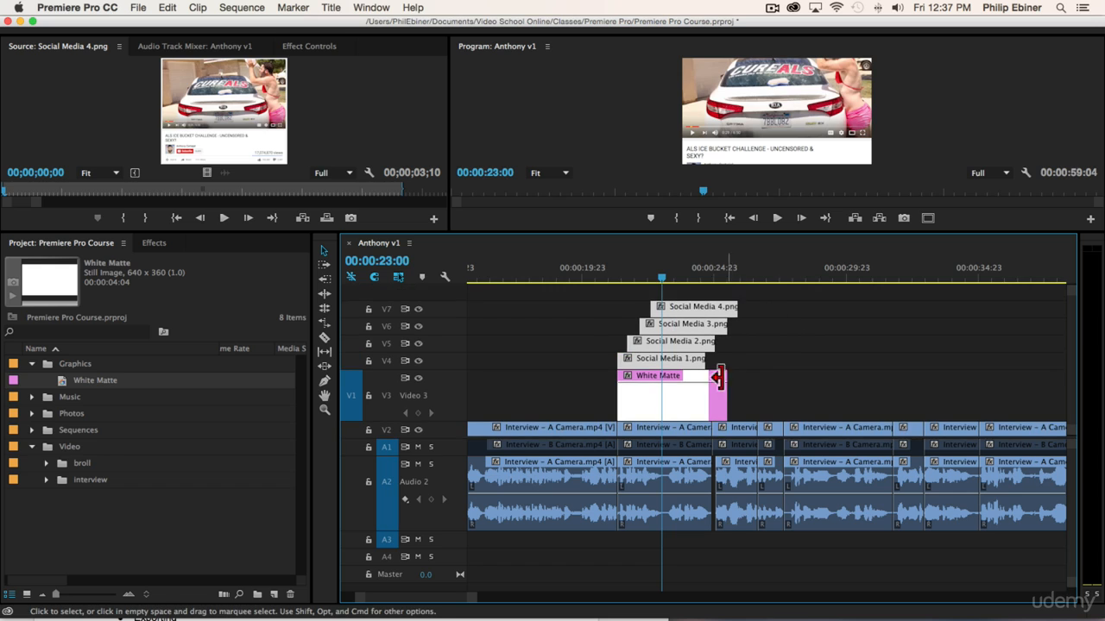
pyautogui.moveTo(727, 394); pyautogui.dragTo(731, 393)
pyautogui.moveTo(656, 278); pyautogui.dragTo(735, 281)
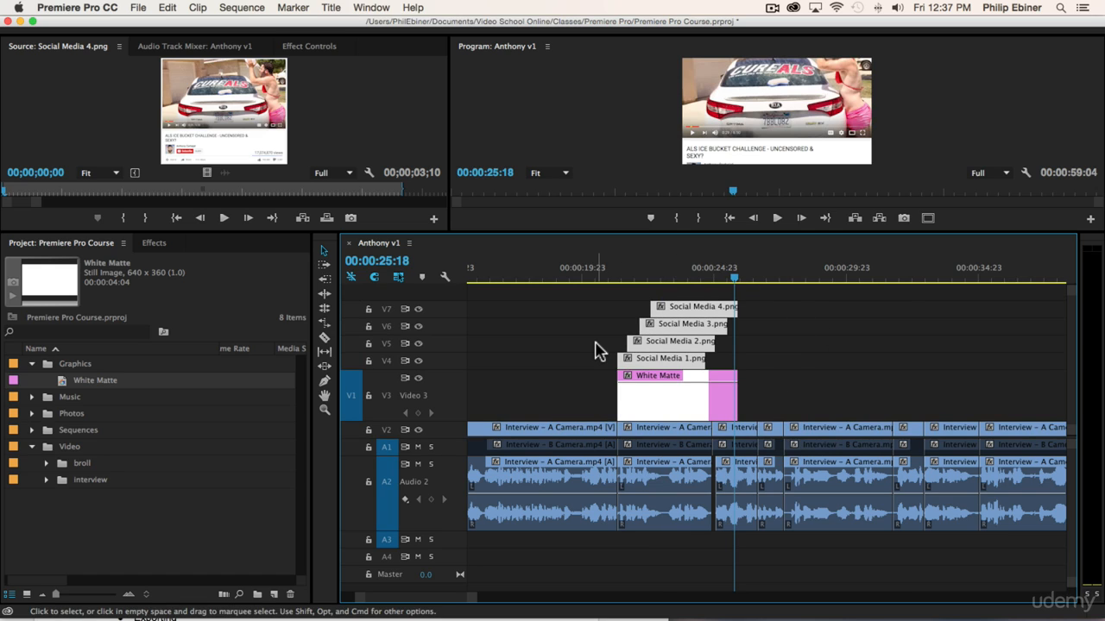
pyautogui.click(870, 349)
# - Play past the stack, extend White Matte to the interview cut at about 00:00:27:14, and play over its new end
pyautogui.press('space')
pyautogui.click(677, 274)
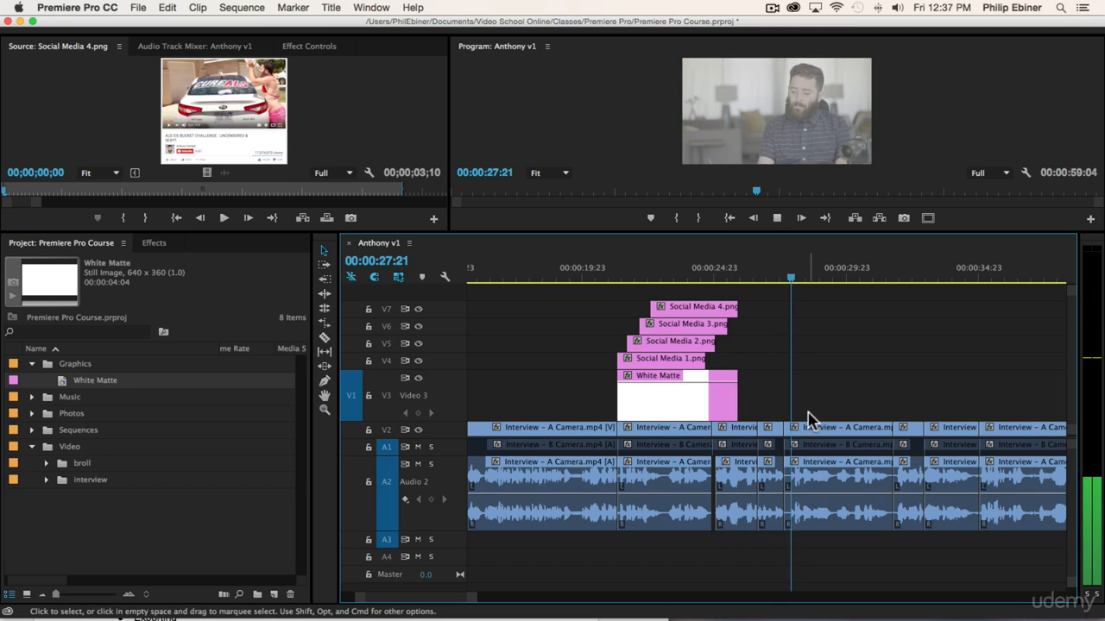
pyautogui.press('space')
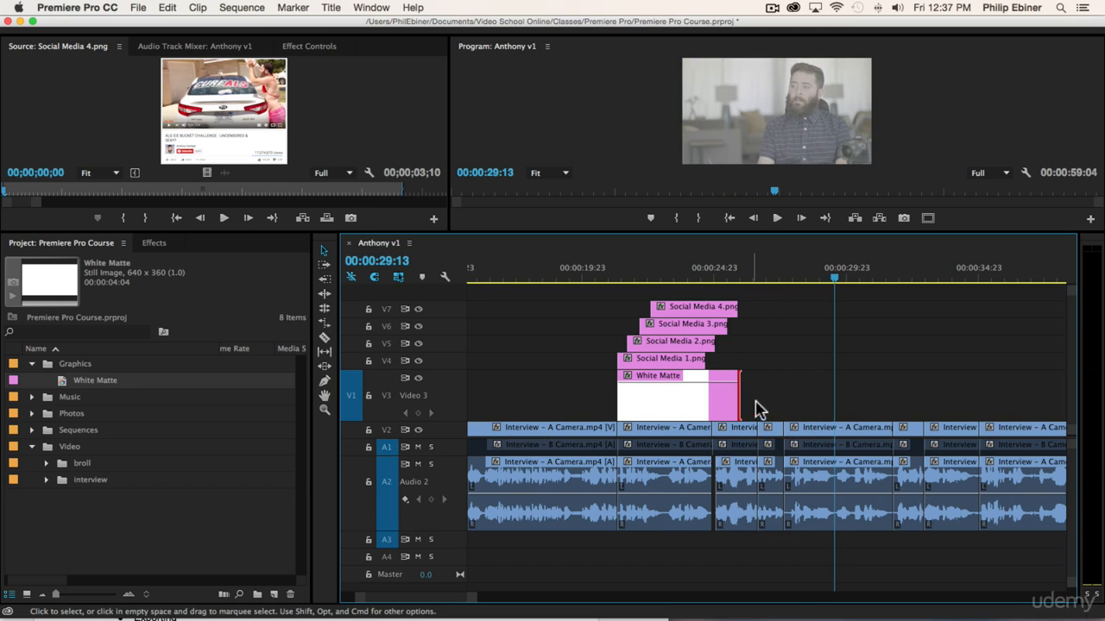
pyautogui.moveTo(741, 396); pyautogui.dragTo(791, 398)
pyautogui.click(745, 278)
pyautogui.press('space')
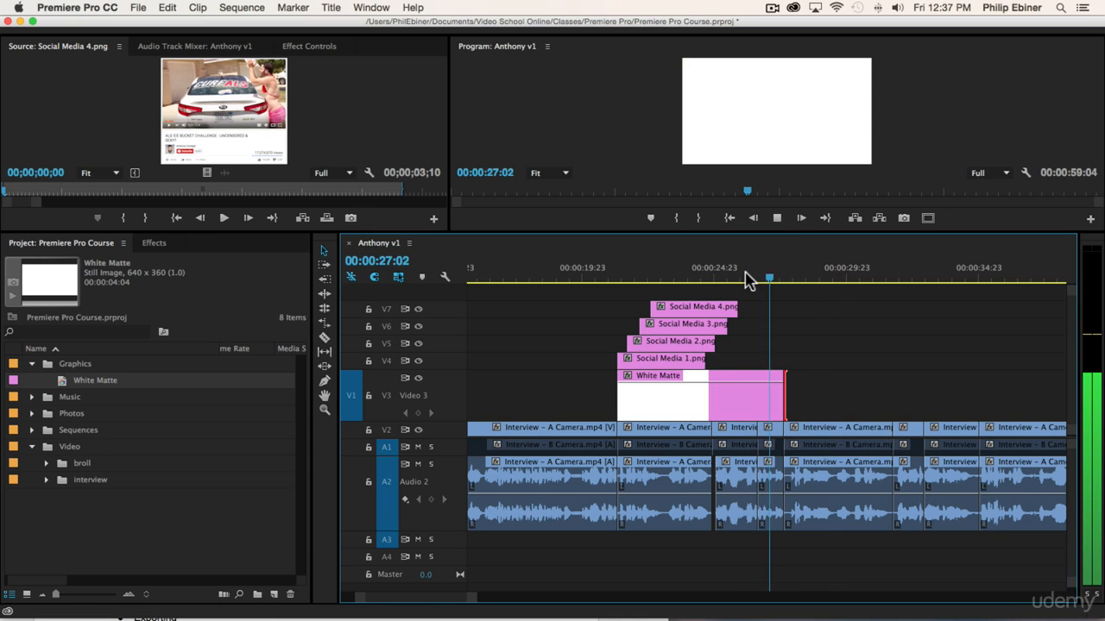
pyautogui.press('space')
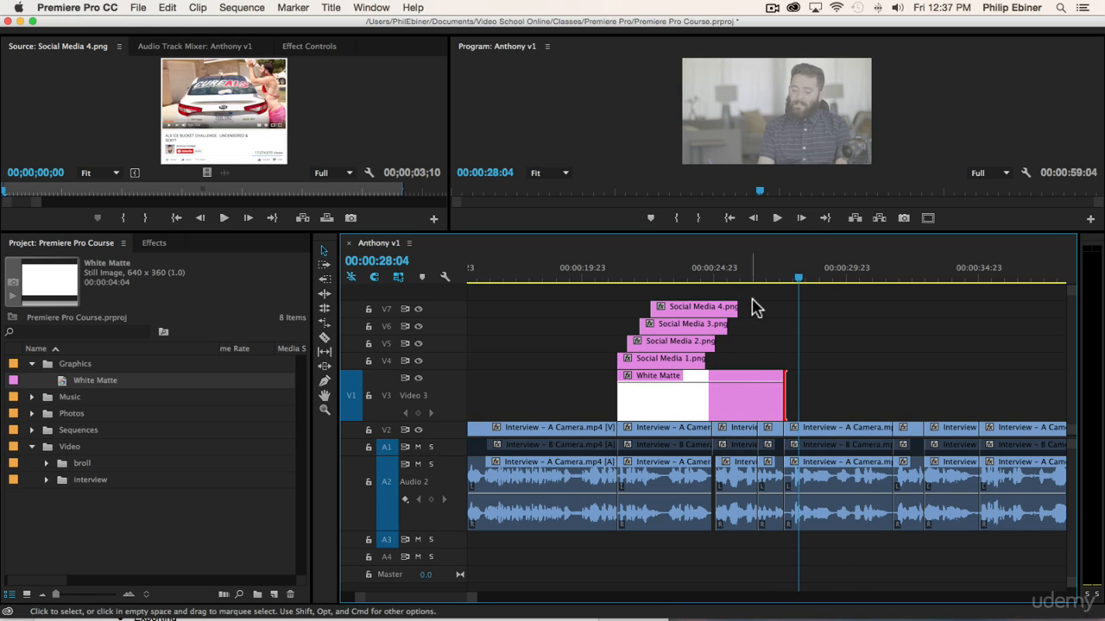
# - Extend the ends of all four social media clips together until Social Media 4 ends with White Matte
pyautogui.moveTo(729, 325); pyautogui.dragTo(675, 363)
pyautogui.moveTo(743, 315); pyautogui.dragTo(788, 315)
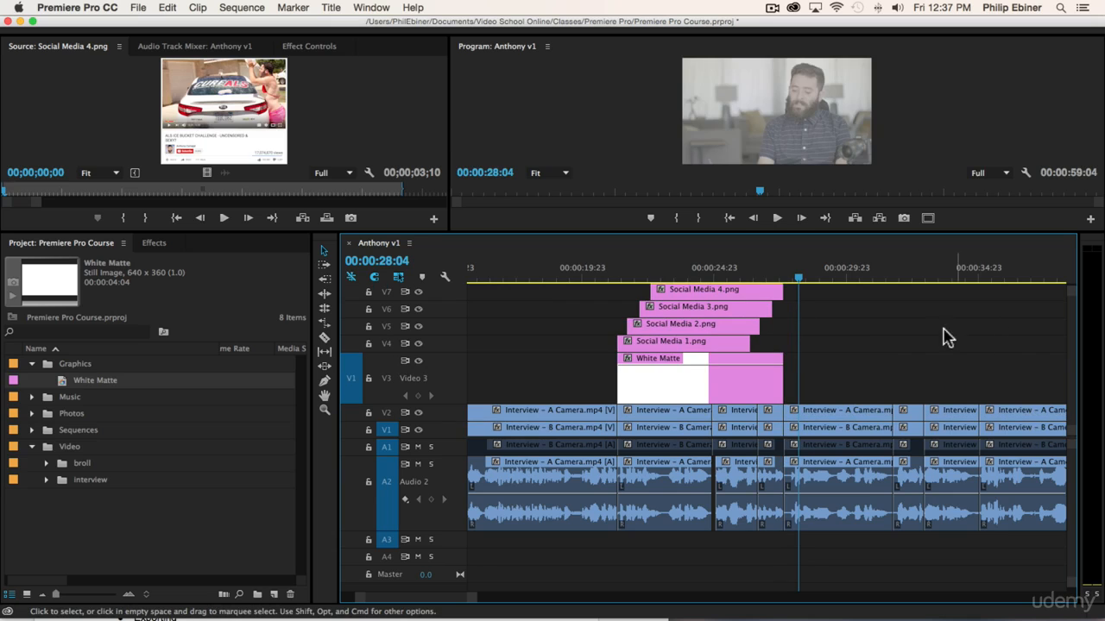
# - Play the interview from 00:00:28:04 to 00:00:34:07 to find where the next photo belongs
pyautogui.press('space')
pyautogui.hscroll(2, 937, 330)
pyautogui.hscroll(-5, 937, 329)
pyautogui.hscroll(5, 893, 330)
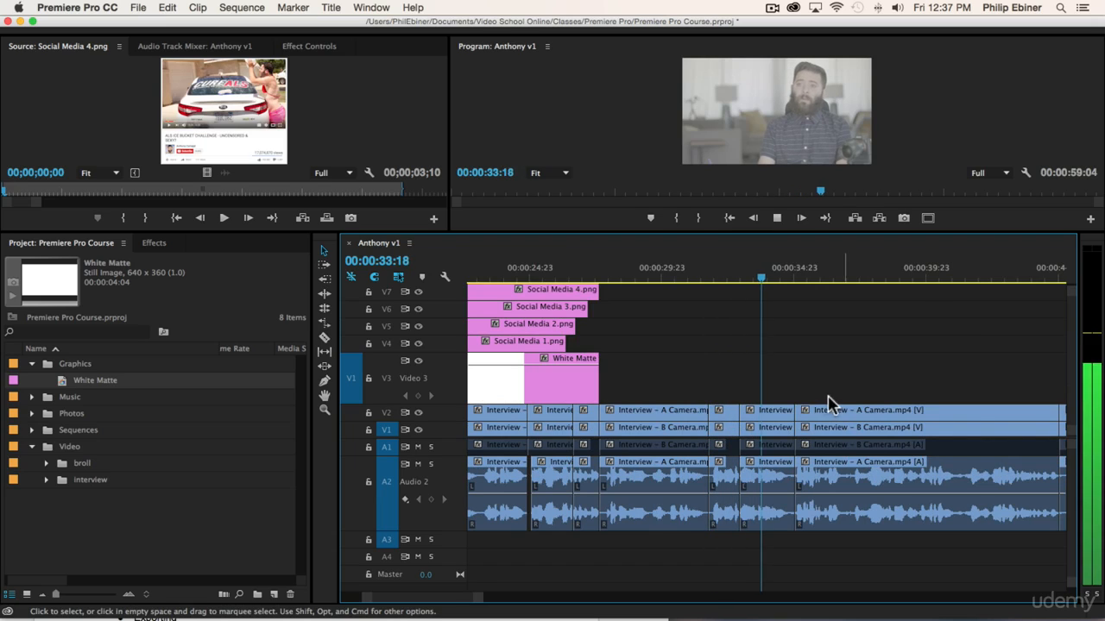
pyautogui.press('space')
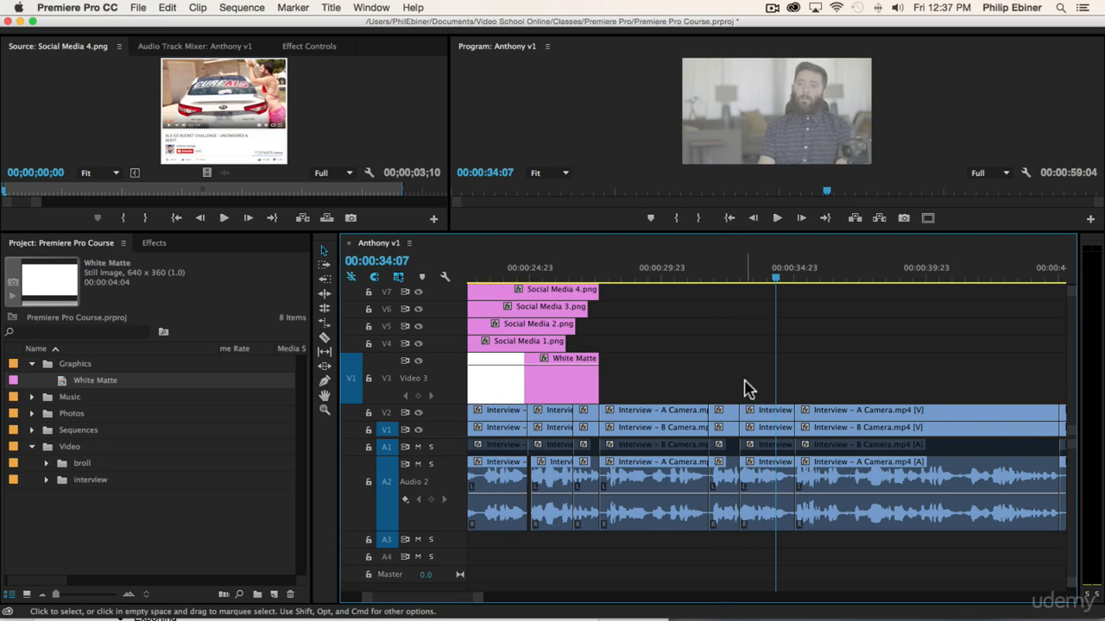
# - Move the playhead to 00:00:31:14, preview both Anthony and Mom photos, and place Anthony and Mom 2.jpg on V3 at the adjacent interview cut
pyautogui.click(704, 276)
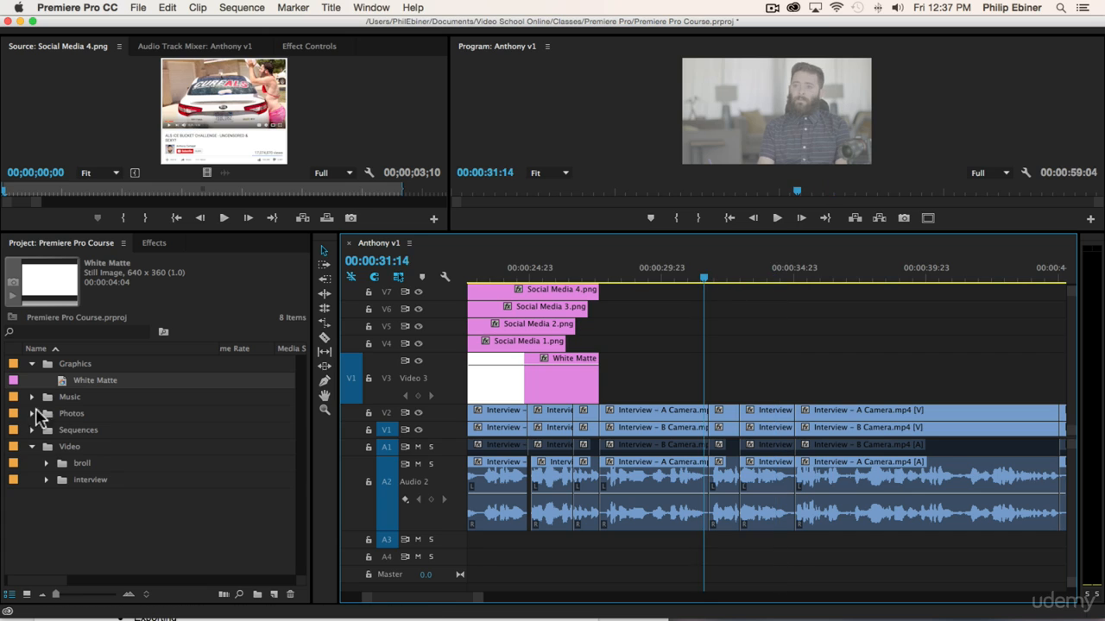
pyautogui.click(33, 366)
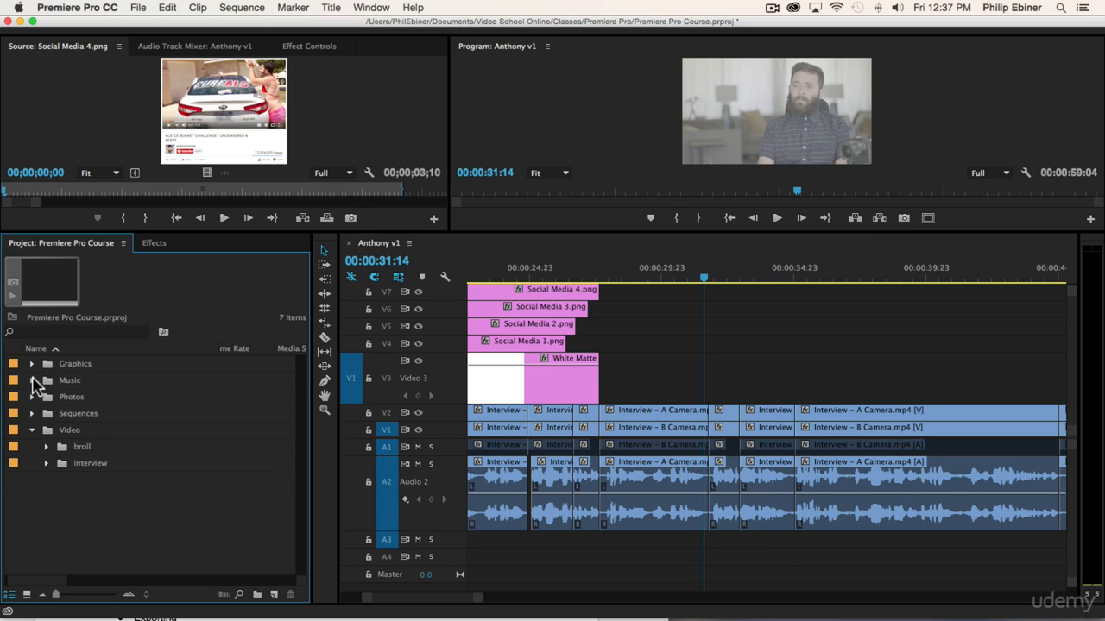
pyautogui.click(32, 397)
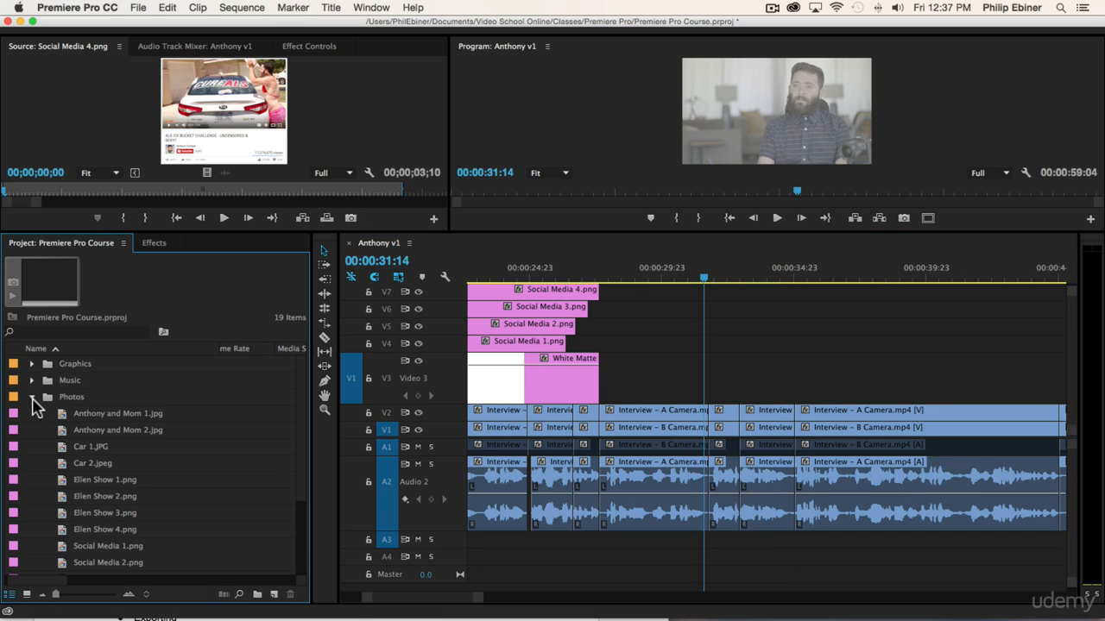
pyautogui.doubleClick(136, 414)
pyautogui.doubleClick(131, 431)
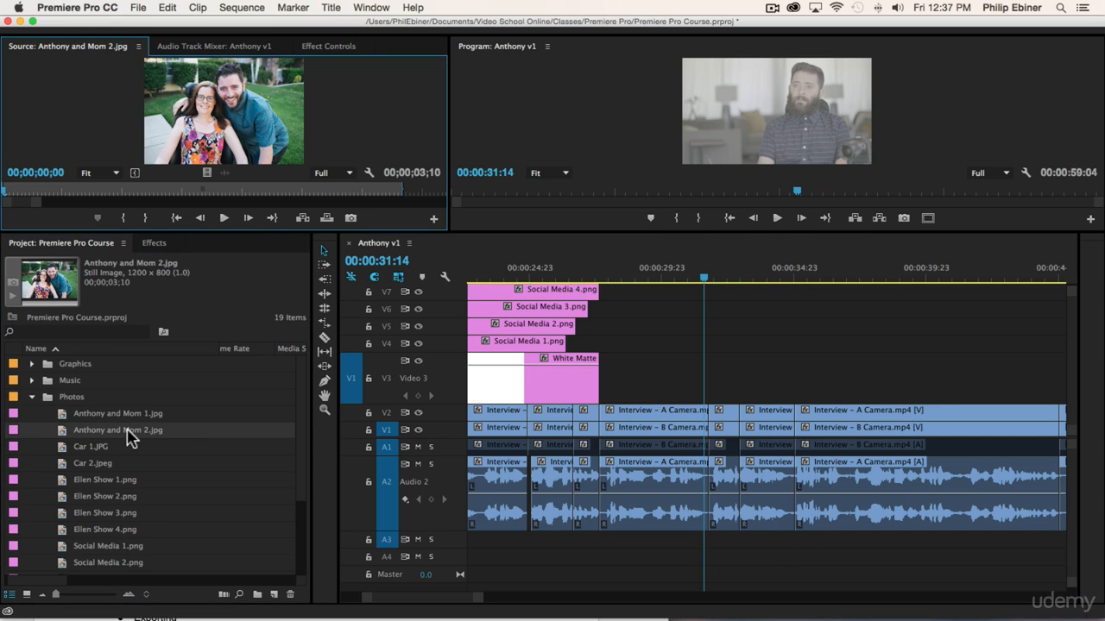
pyautogui.moveTo(84, 438); pyautogui.dragTo(708, 399)
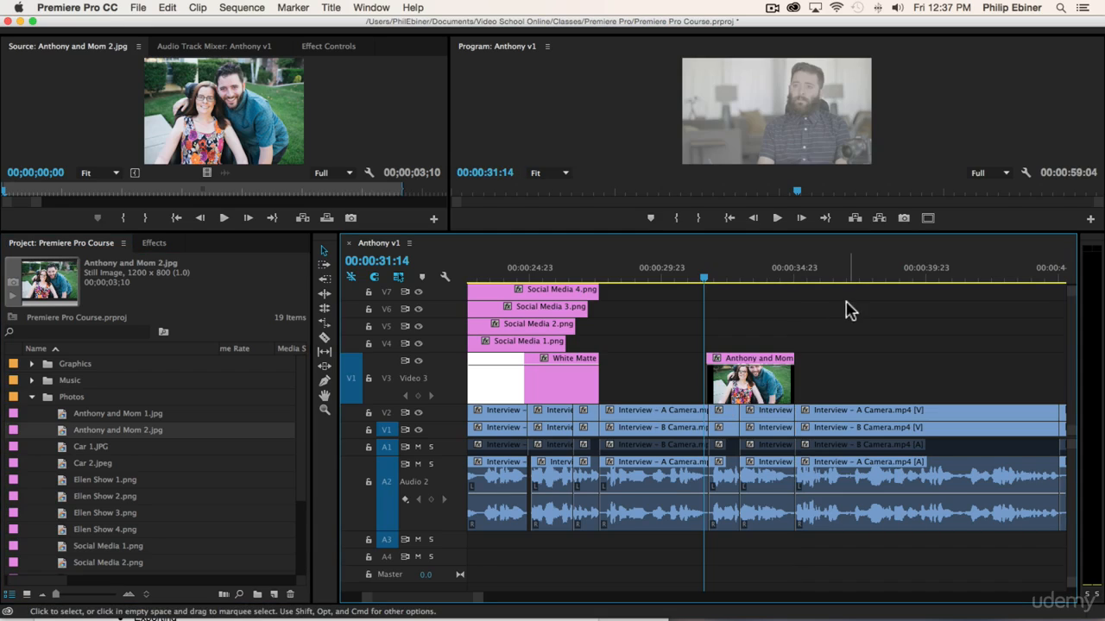
# - Extend the end of Anthony and Mom 2.jpg on V3 past the interview cut and play over it from 00:00:31:14 to 00:00:34:14
pyautogui.moveTo(793, 384); pyautogui.dragTo(820, 393)
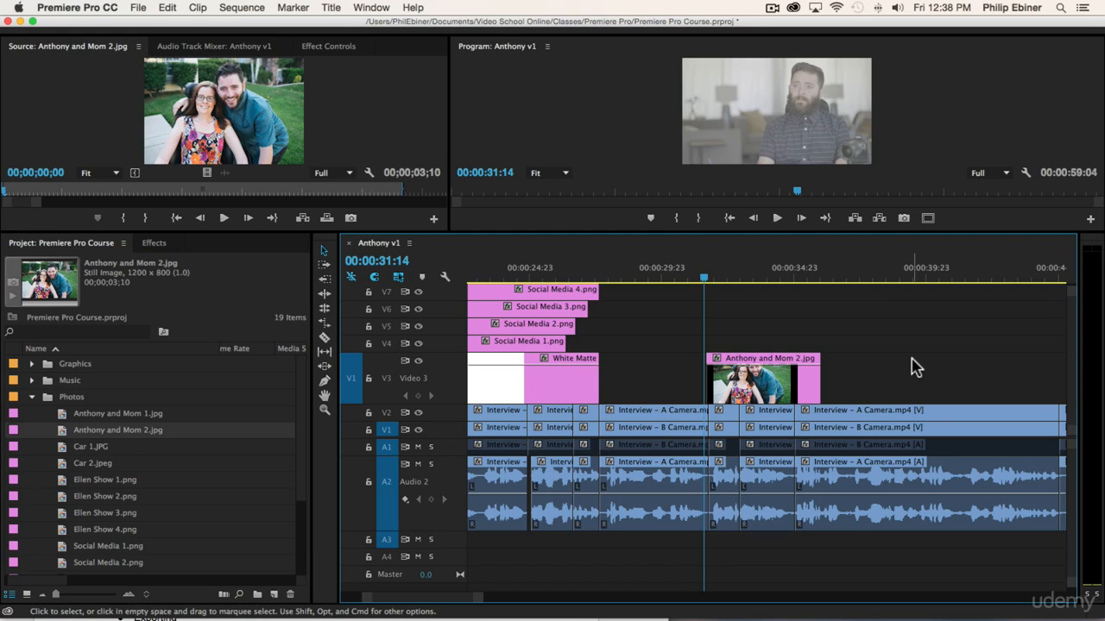
pyautogui.press('space')
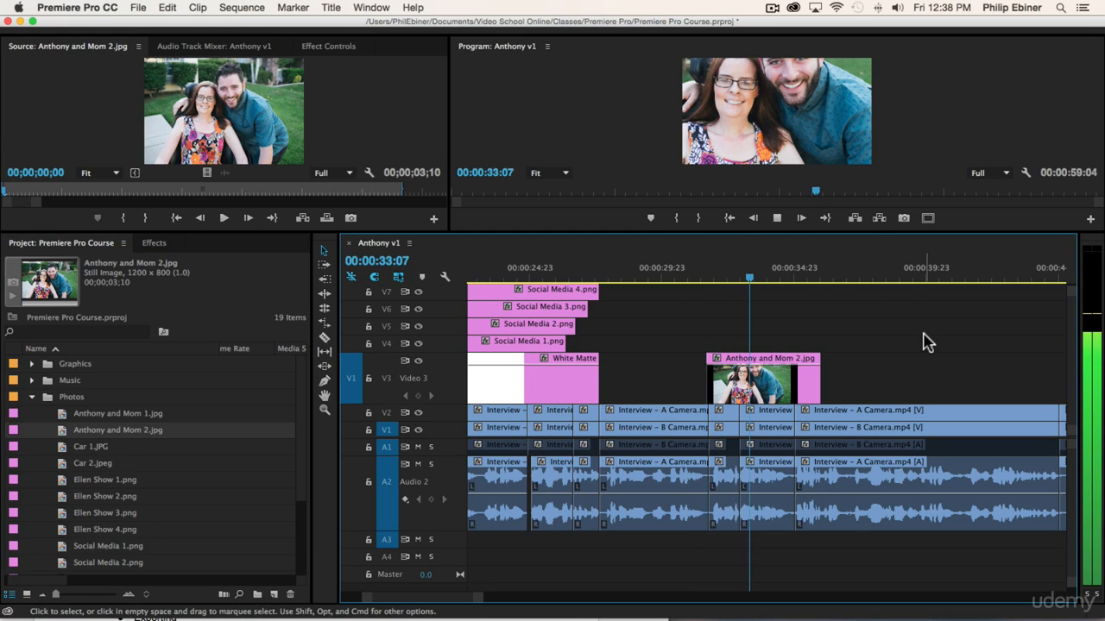
pyautogui.press('space')
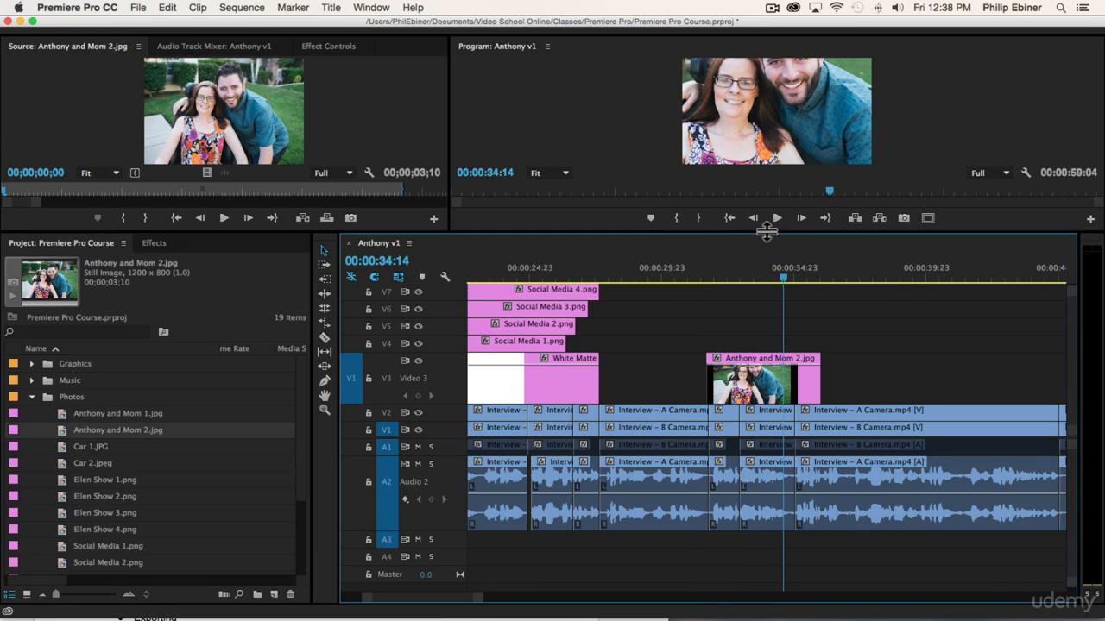
# - Enlarge the monitors and readjust the end of Anthony and Mom 2.jpg to about 00:00:36 while playing on to 00:00:38:08
pyautogui.moveTo(766, 229); pyautogui.dragTo(765, 318)
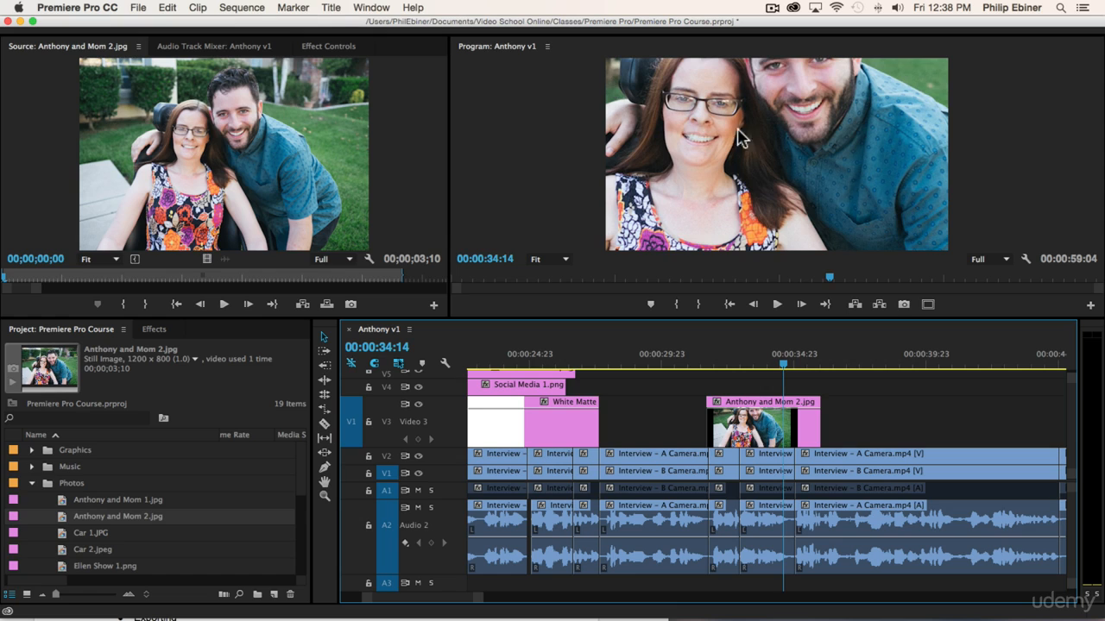
pyautogui.moveTo(819, 429); pyautogui.dragTo(809, 429)
pyautogui.press('space')
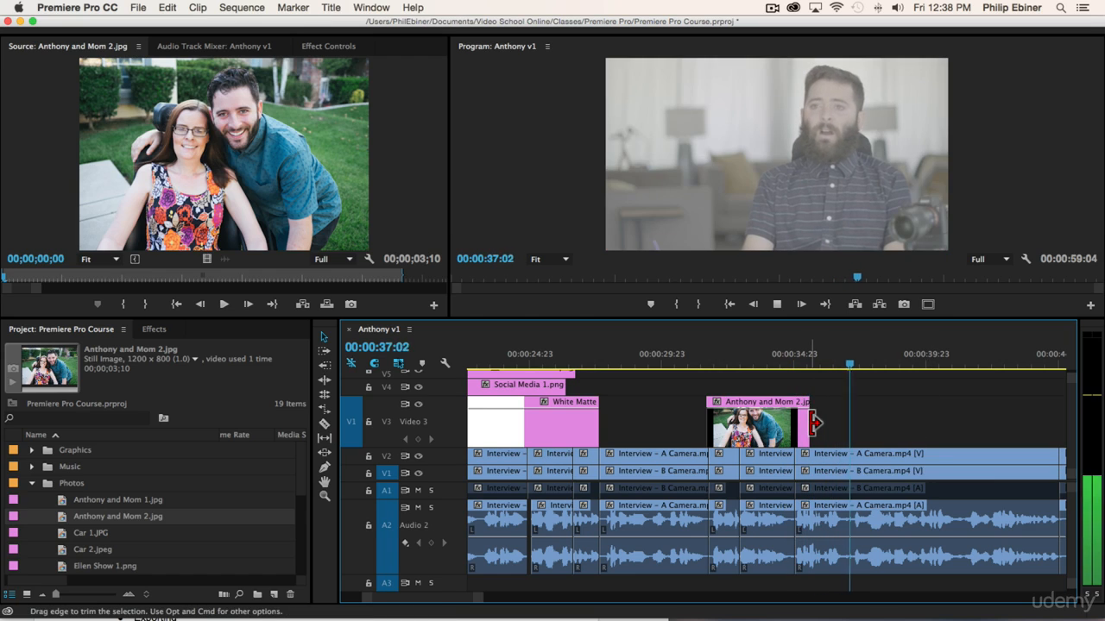
pyautogui.press('space')
pyautogui.moveTo(813, 423); pyautogui.dragTo(829, 423)
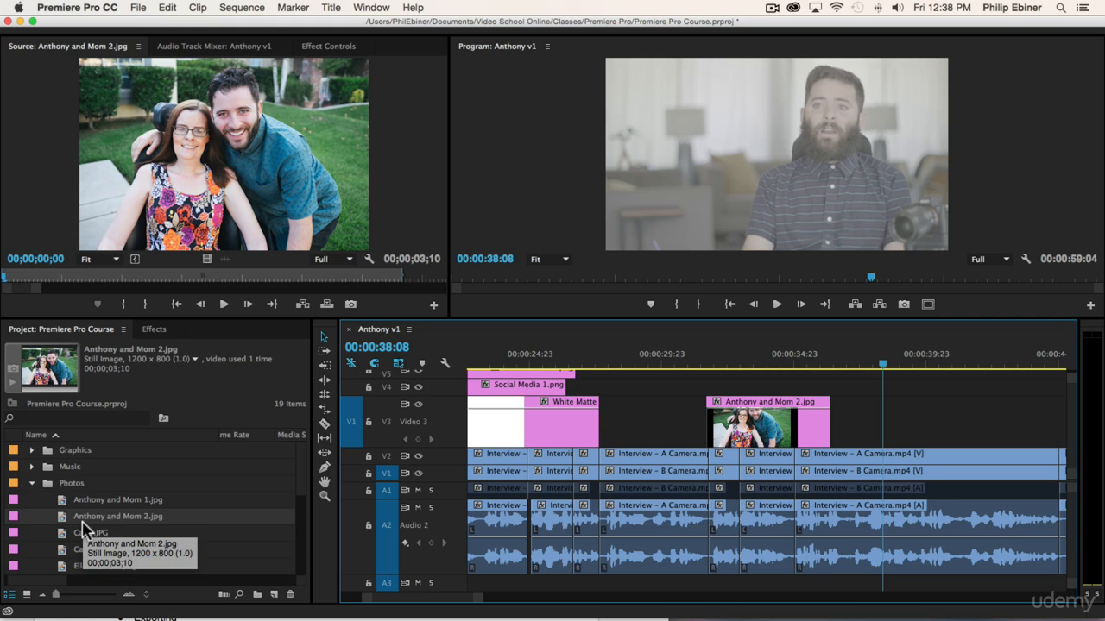
# - Open the broll bin and preview the framed beach photo clip and Working on Chair.mp4 as possible next clips
pyautogui.click(33, 484)
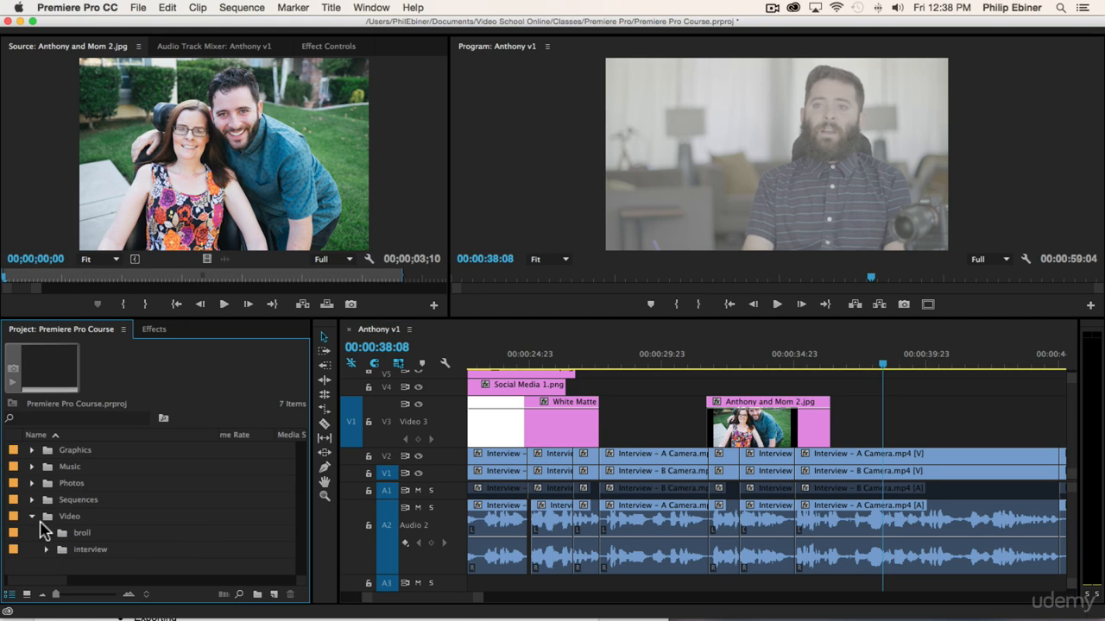
pyautogui.click(46, 533)
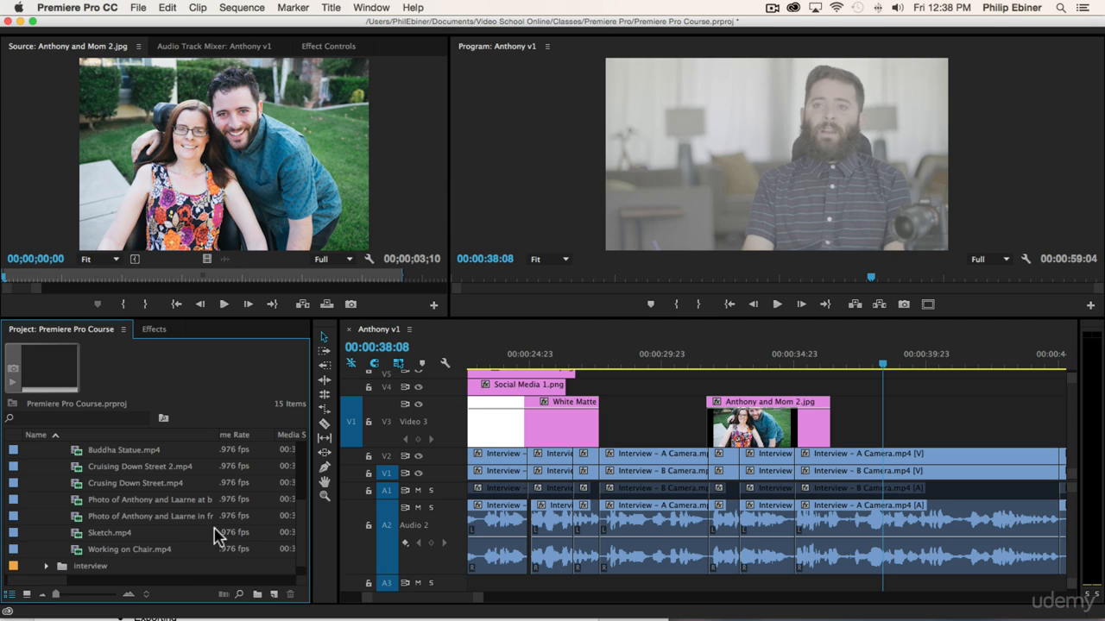
pyautogui.doubleClick(182, 515)
pyautogui.doubleClick(181, 500)
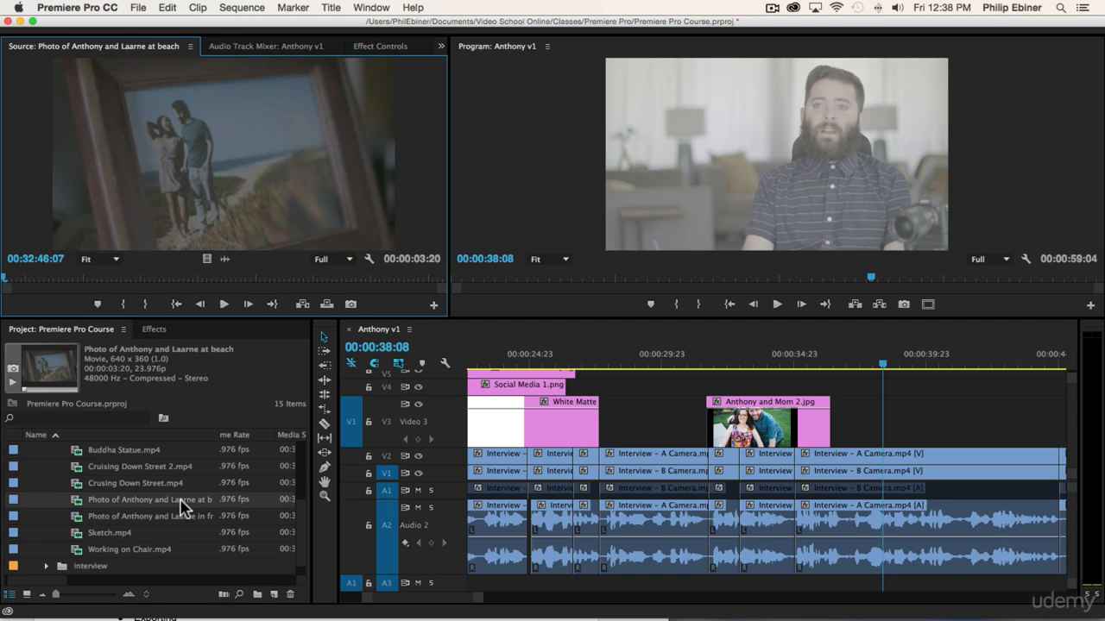
pyautogui.doubleClick(130, 549)
pyautogui.moveTo(80, 279); pyautogui.dragTo(145, 285)
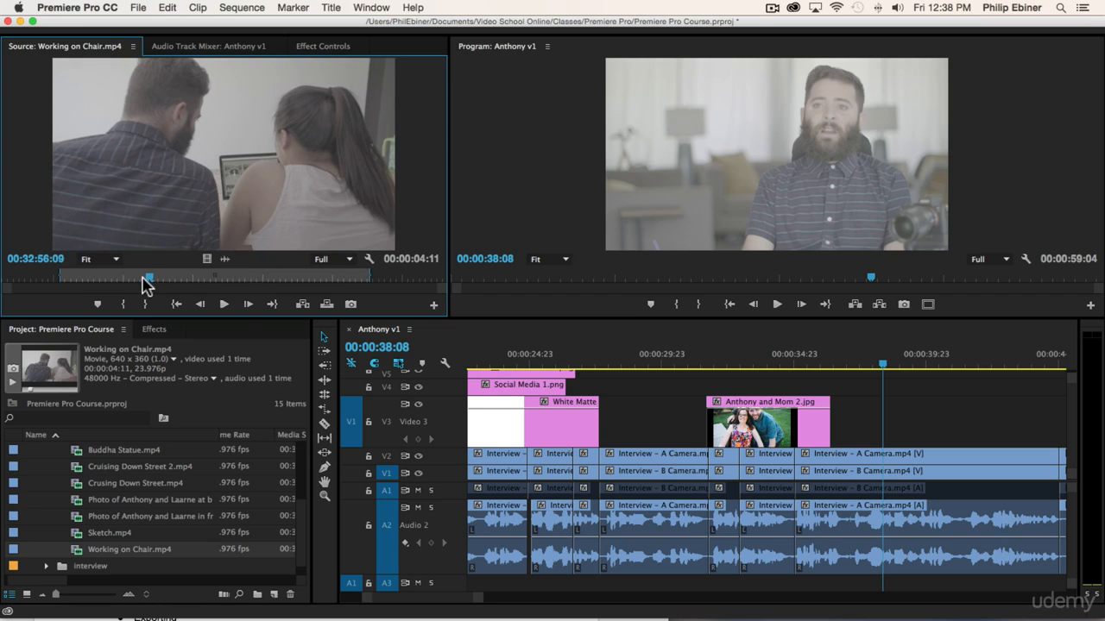
pyautogui.press('space')
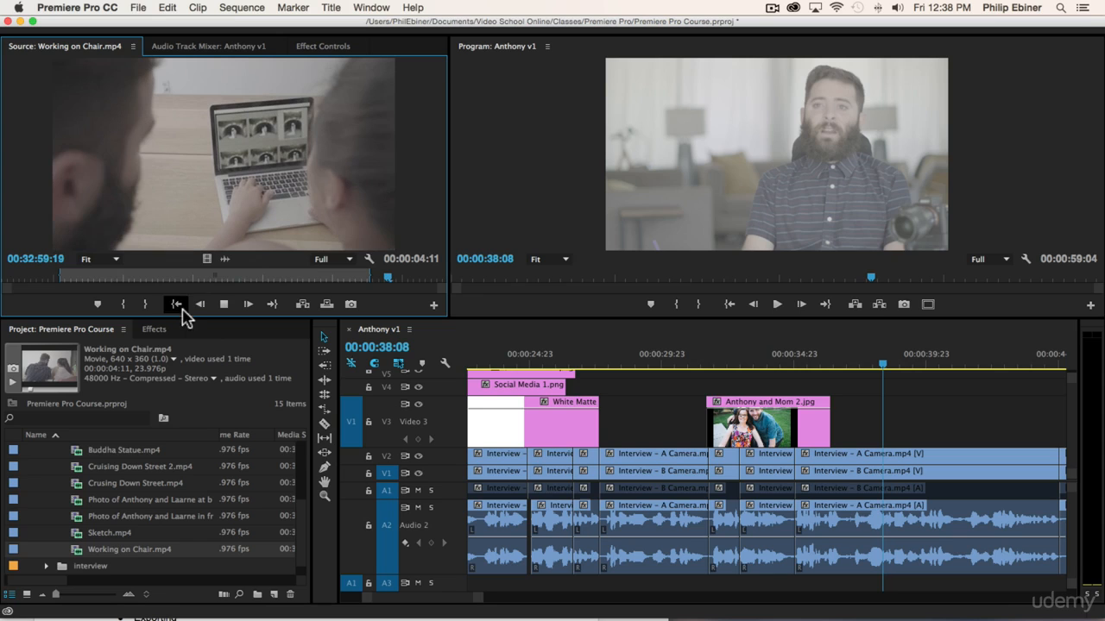
pyautogui.doubleClick(148, 515)
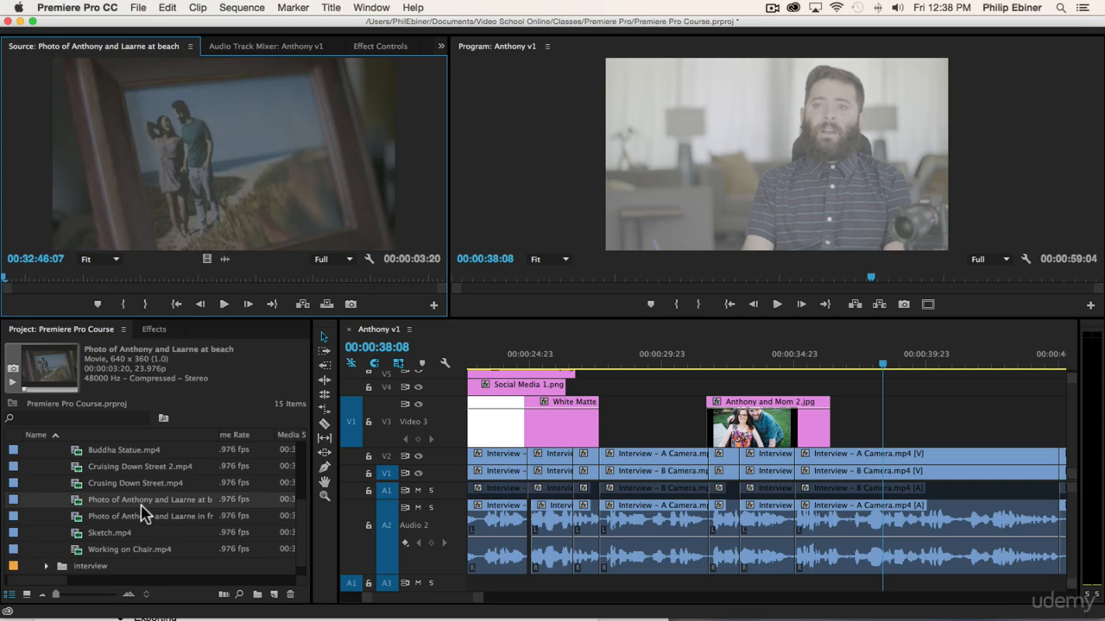
pyautogui.doubleClick(145, 500)
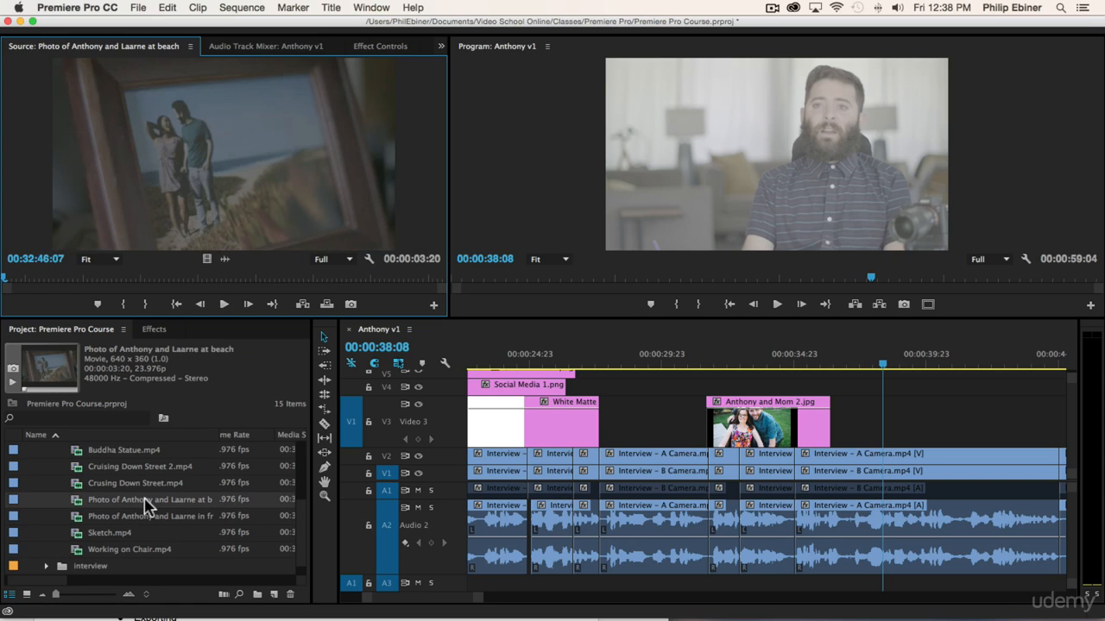
# - Mark a 00:00:02:18 section from 00:32:50:12 of the framed building photo clip and place its video on V3 directly after Anthony and Mom 2.jpg
pyautogui.doubleClick(128, 516)
pyautogui.moveTo(61, 279)
pyautogui.mouseDown()
pyautogui.moveTo(109, 279)
pyautogui.moveTo(53, 278)
pyautogui.mouseUp()
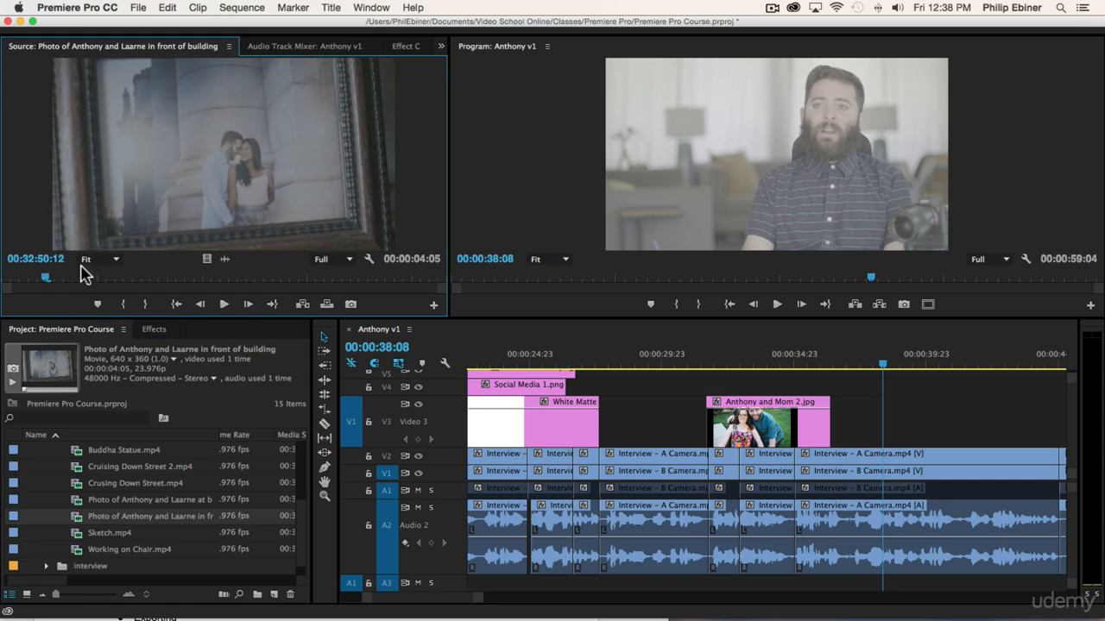
pyautogui.press('i')
pyautogui.press('space')
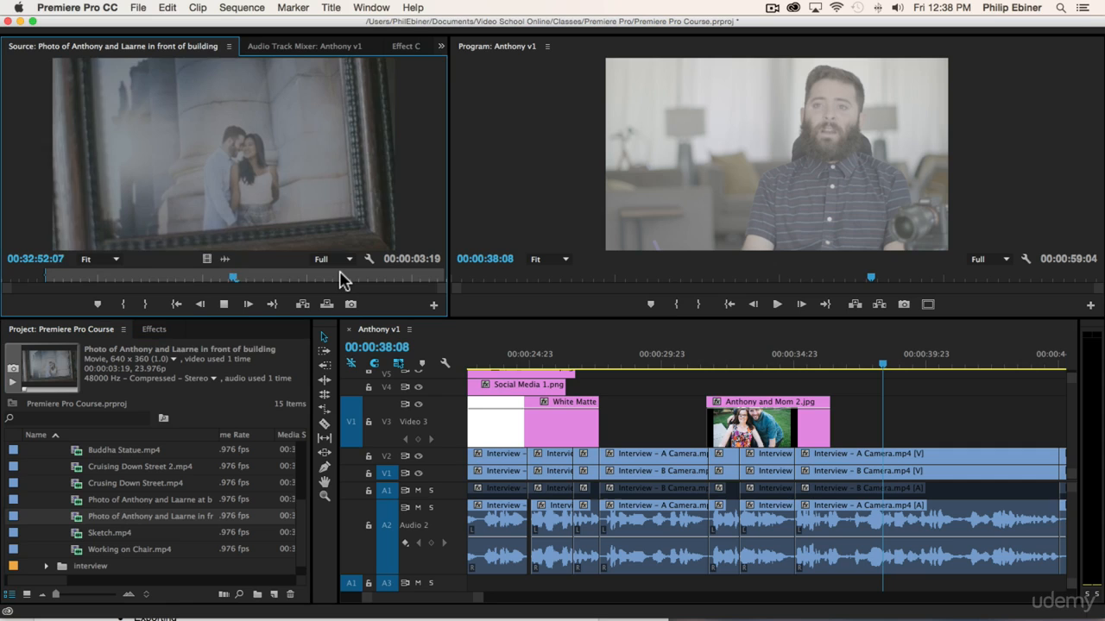
pyautogui.press('o')
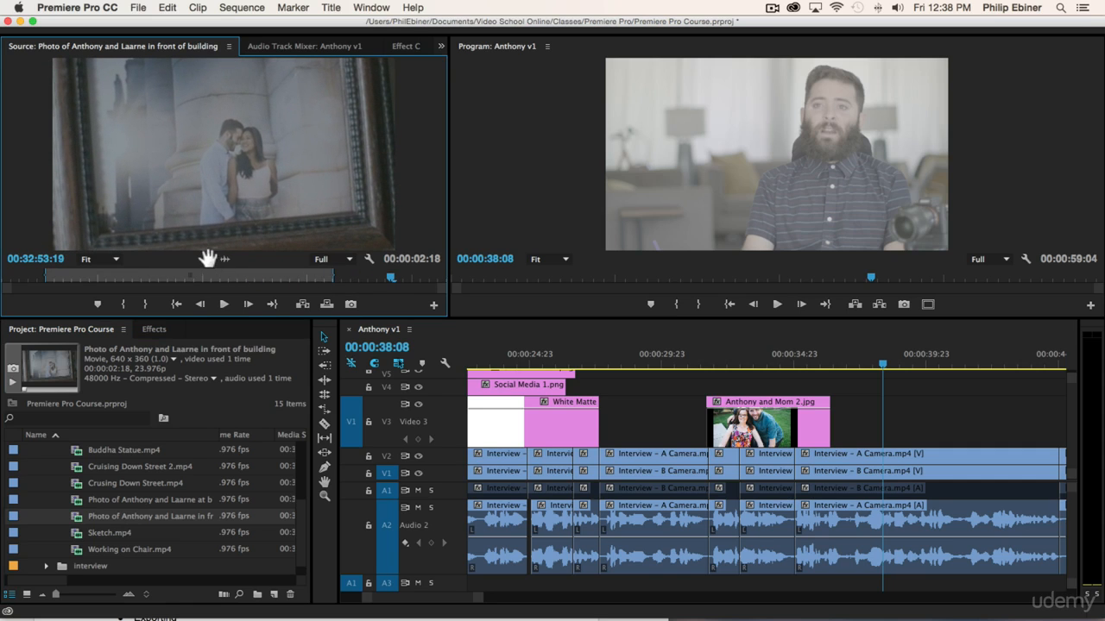
pyautogui.moveTo(622, 320); pyautogui.dragTo(836, 425)
# - Play the interview from about 00:00:35 across the framed building photo clip to 00:00:39:10
pyautogui.click(804, 357)
pyautogui.press('space')
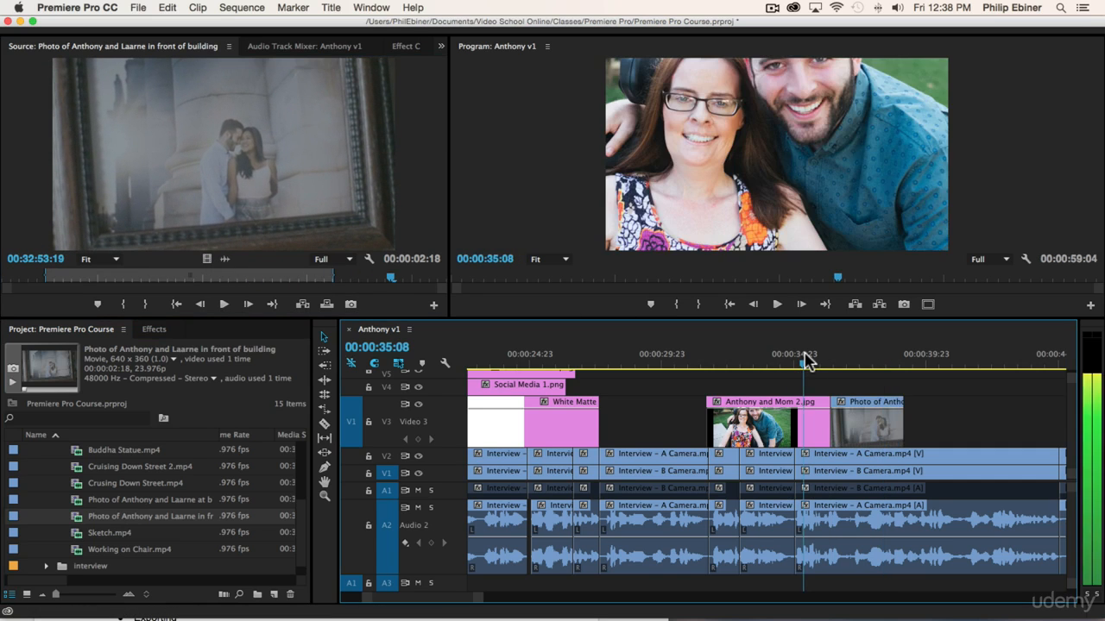
pyautogui.hscroll(5, 750, 423)
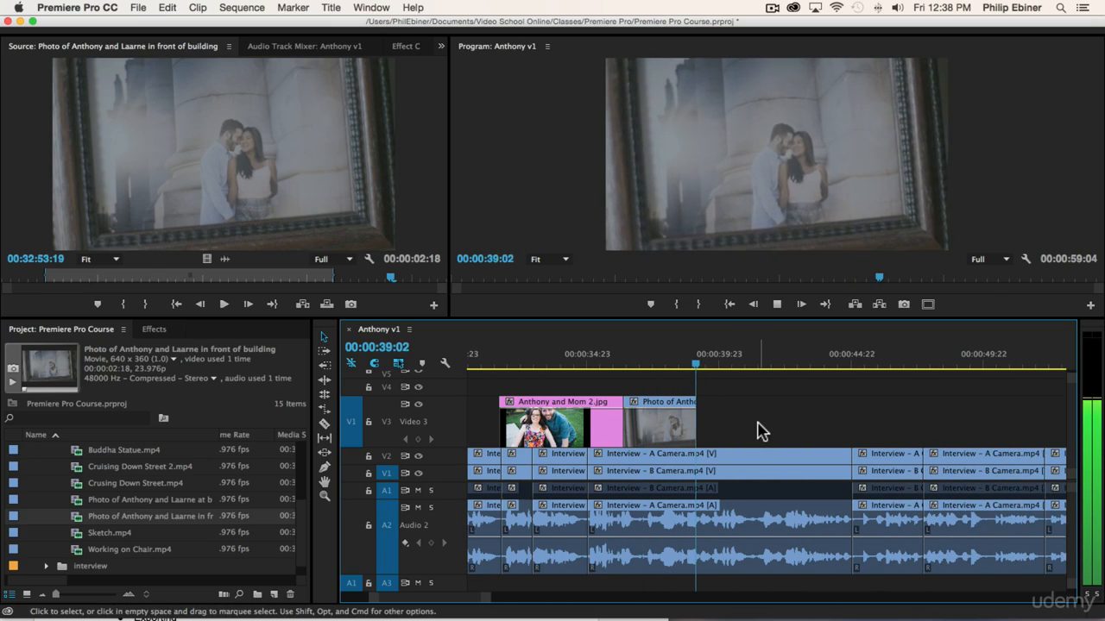
pyautogui.press('space')
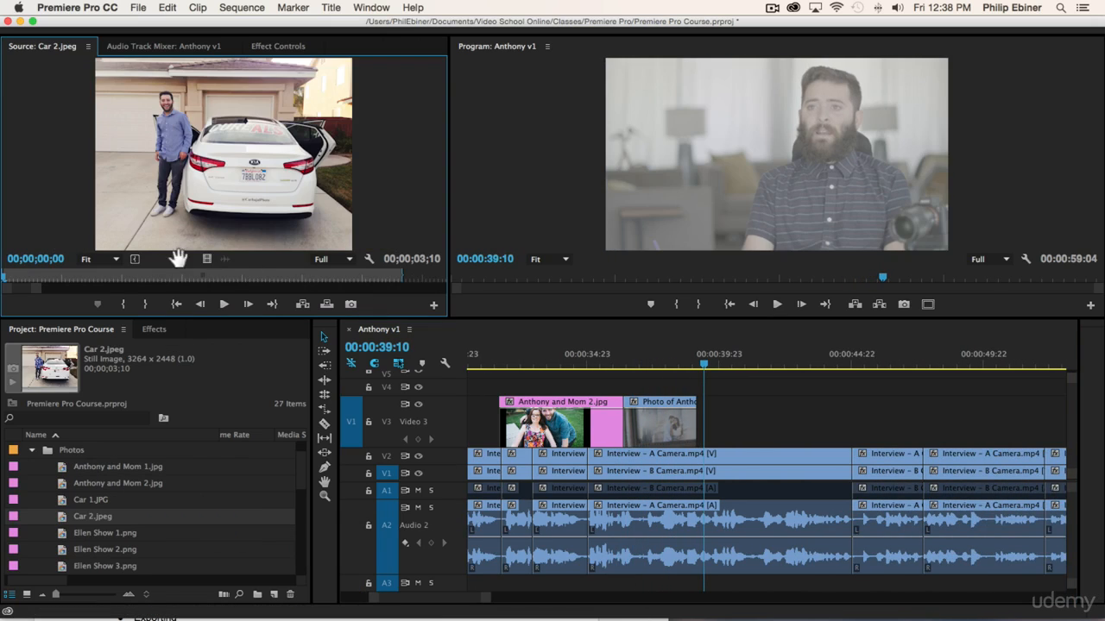
# - Mark a 00;00;02;16 section of Car 2.jpeg and place it on V3 after Anthony and Mom 2.jpg, with the framed building photo clip shifted later
pyautogui.click(73, 276)
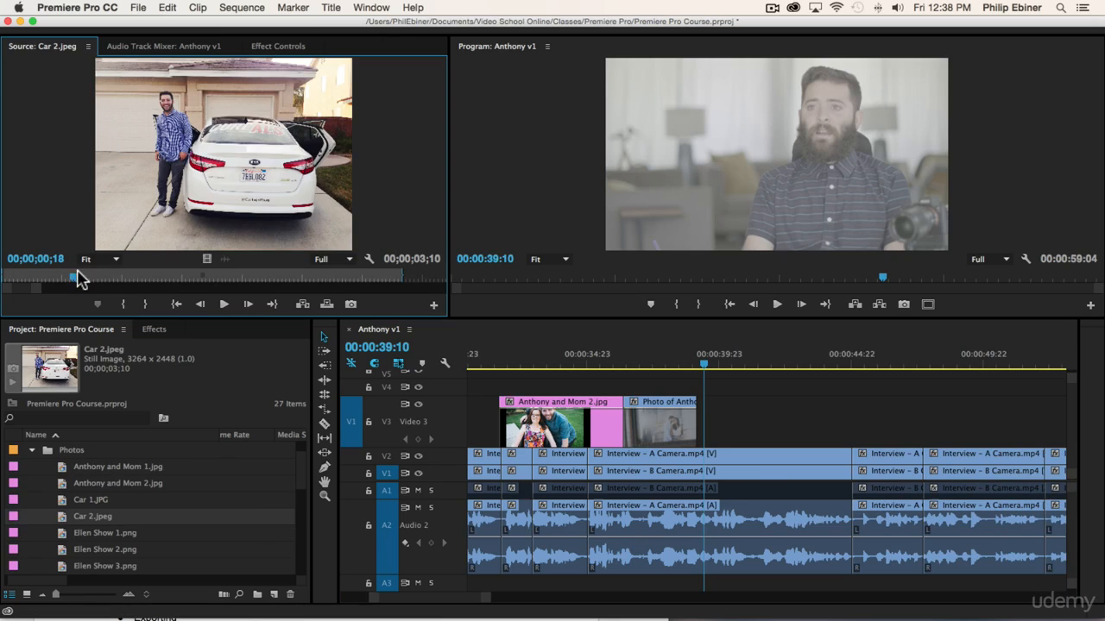
pyautogui.click(115, 276)
pyautogui.press('i')
pyautogui.press('space')
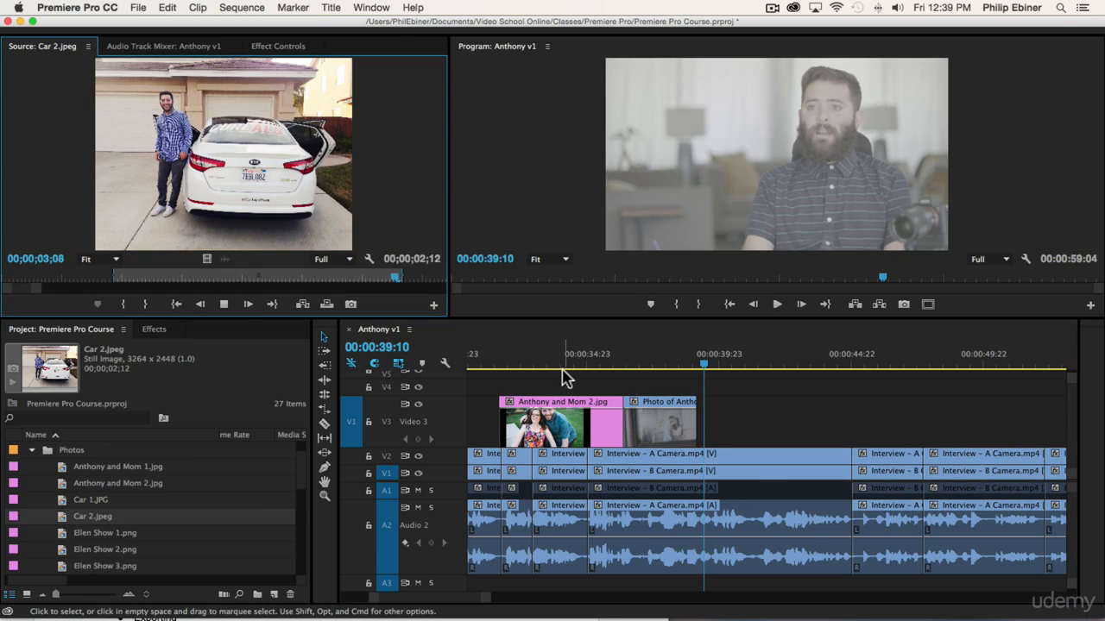
pyautogui.press('space')
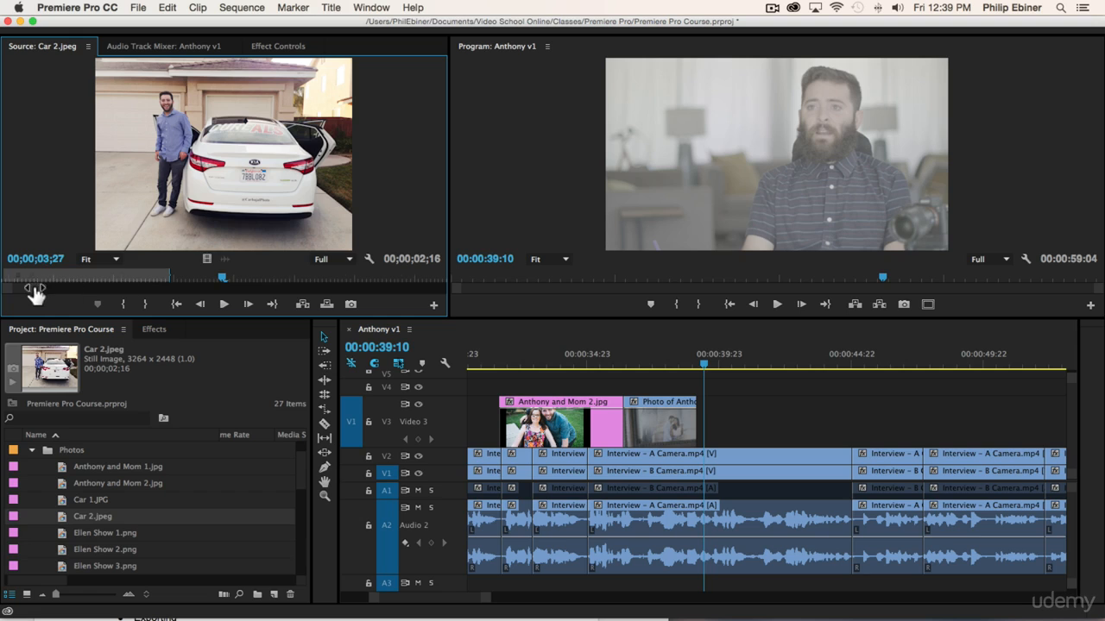
pyautogui.moveTo(169, 288); pyautogui.dragTo(425, 296)
pyautogui.moveTo(212, 263); pyautogui.dragTo(669, 428)
# - Close the V3 gaps by ending the framed building photo at the interview cut and stretching Car 2.jpeg and Anthony and Mom 2.jpg between them
pyautogui.click(609, 367)
pyautogui.press('space')
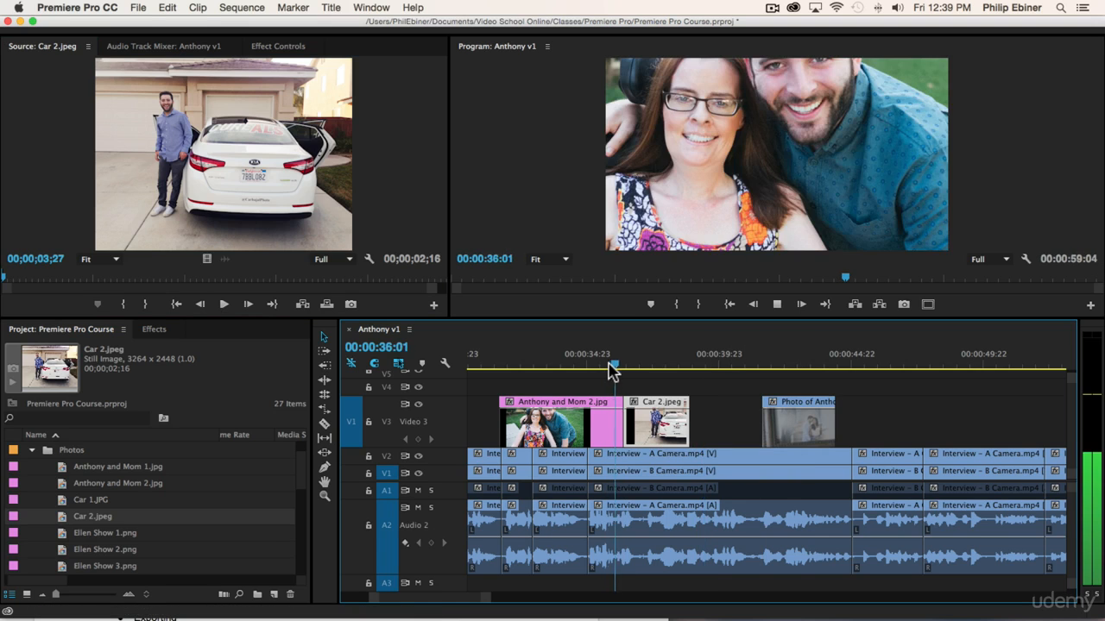
pyautogui.moveTo(685, 426)
pyautogui.mouseDown()
pyautogui.moveTo(761, 423)
pyautogui.moveTo(784, 449)
pyautogui.moveTo(769, 443)
pyautogui.moveTo(807, 447)
pyautogui.moveTo(795, 434)
pyautogui.moveTo(687, 426)
pyautogui.moveTo(703, 426)
pyautogui.mouseUp()
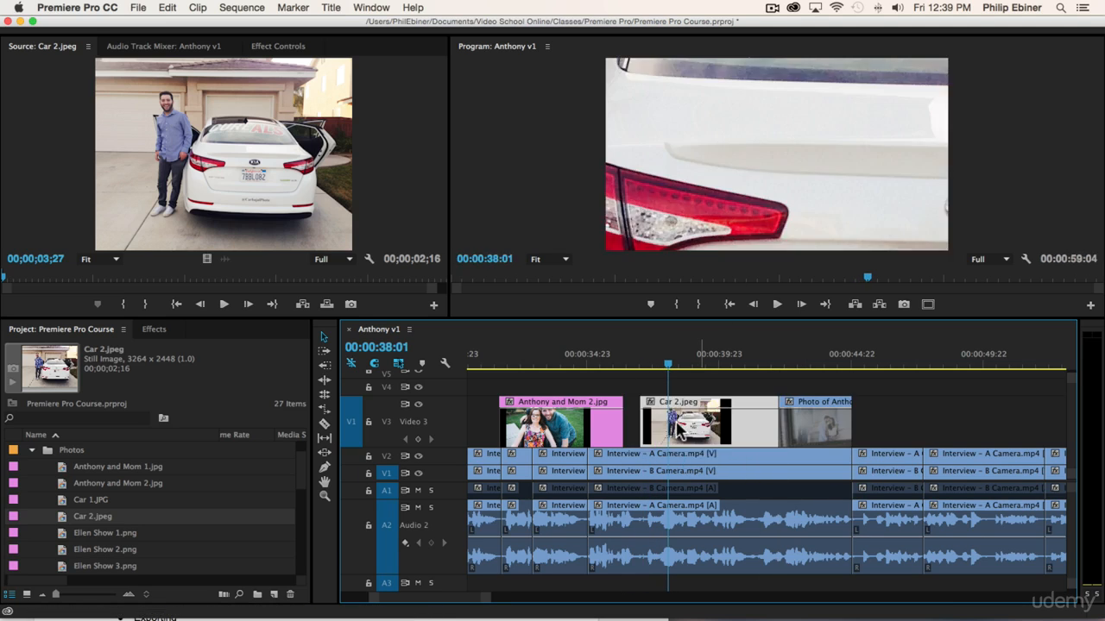
pyautogui.moveTo(615, 423); pyautogui.dragTo(678, 423)
# - Play the interview from Anthony and Mom 2.jpg through Car 2.jpeg and on to 00:00:47:15, and set the playhead to 00:00:46:08
pyautogui.click(607, 359)
pyautogui.press('space')
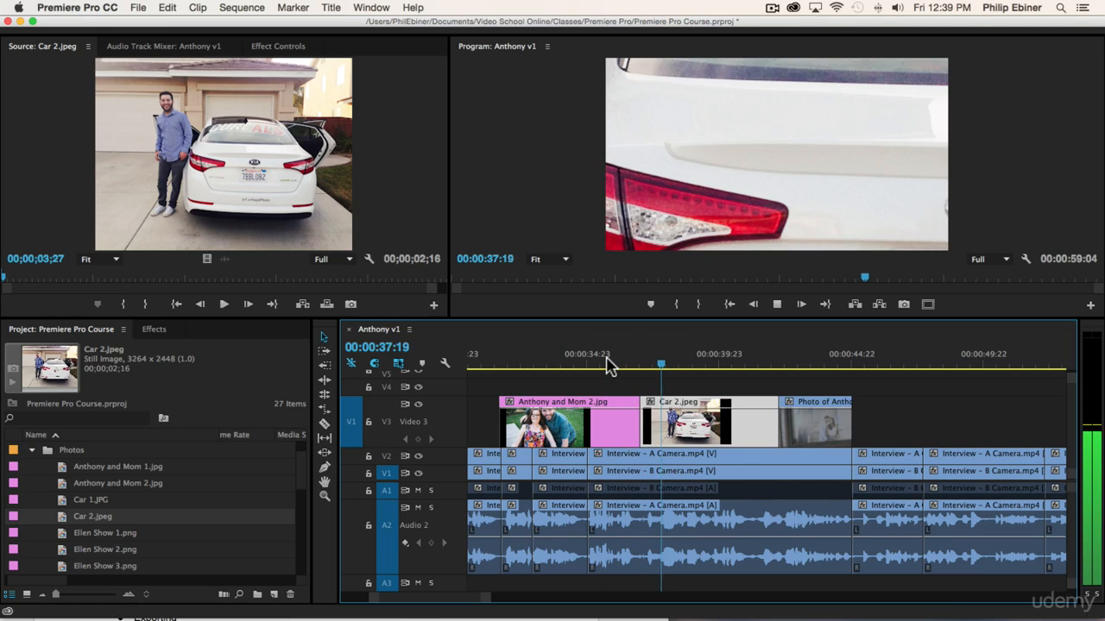
pyautogui.press('space')
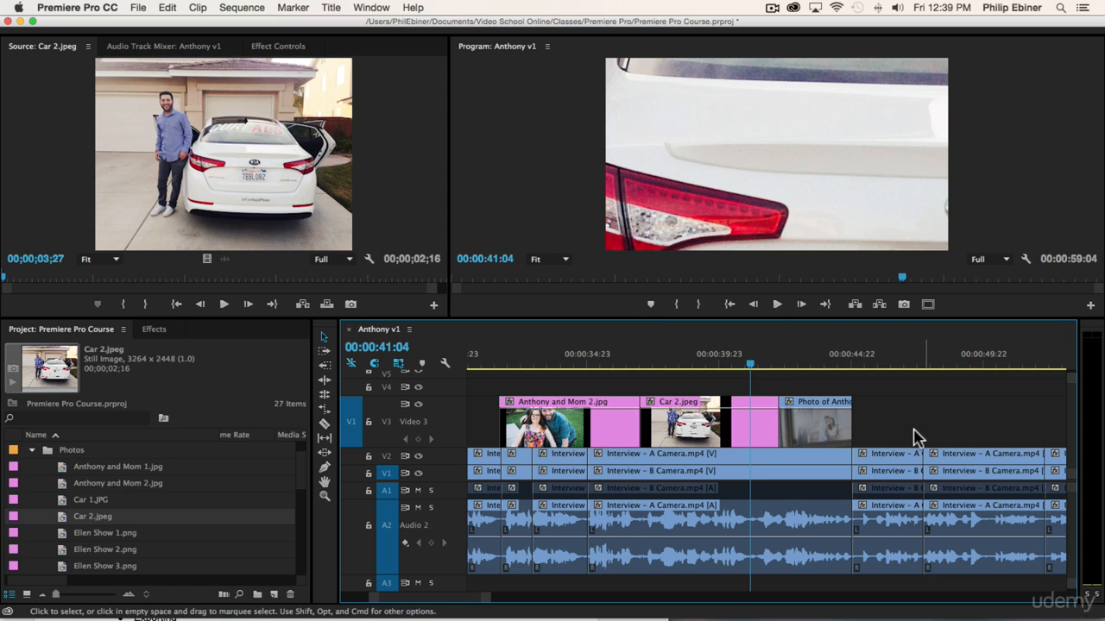
pyautogui.press('-')
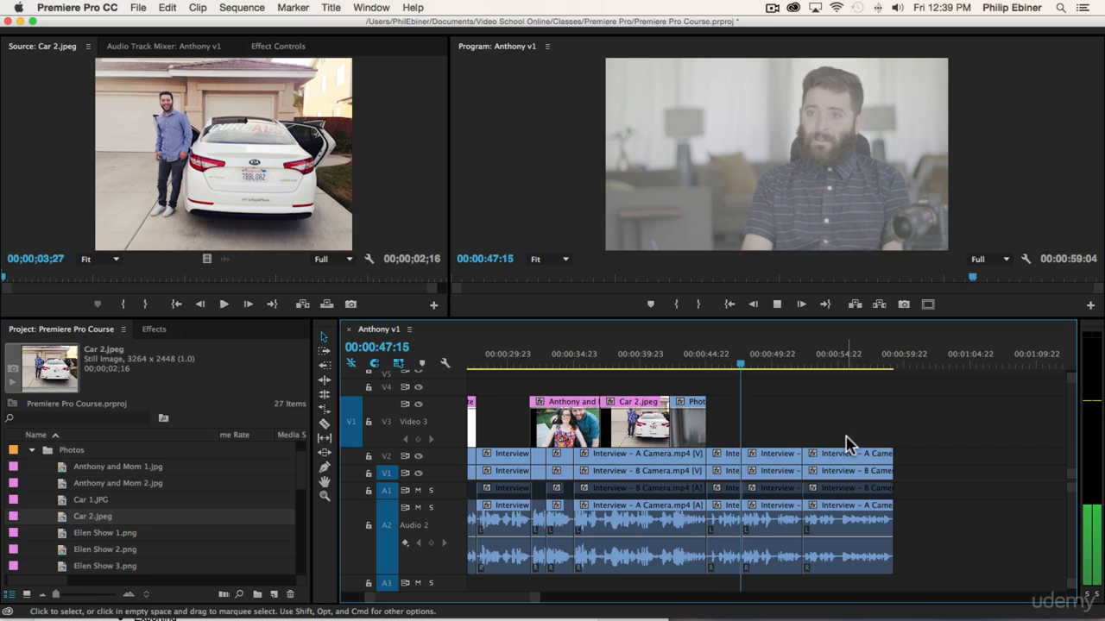
pyautogui.click(724, 362)
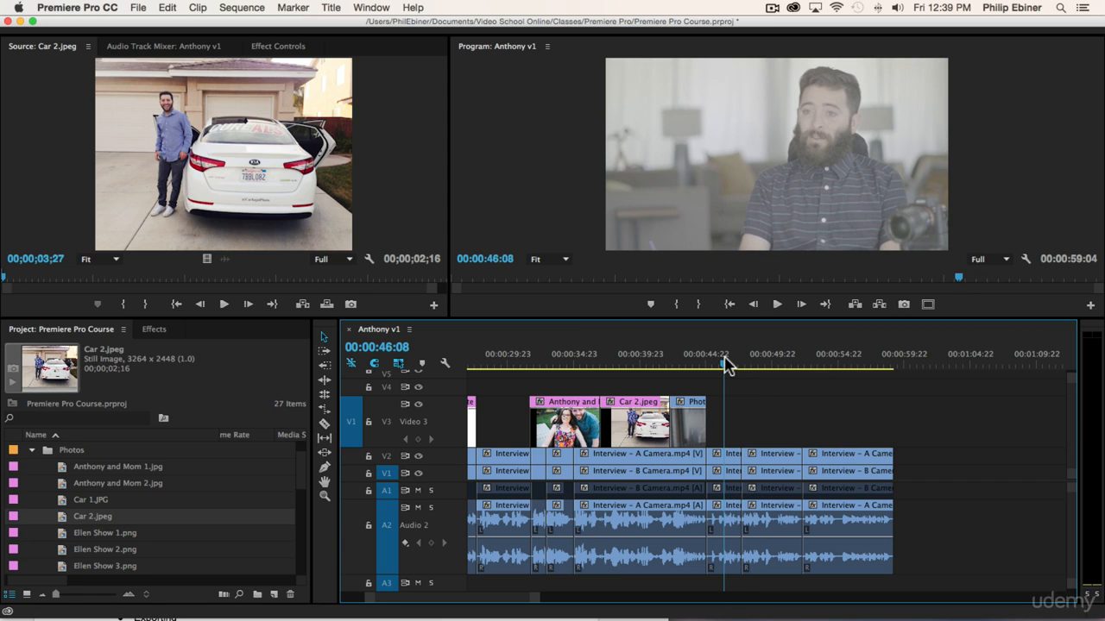
# - Mark a 00:00:06:07 section of Crusing Down Street.mp4 from the broll bin and place its video on V3 at the interview cut near 00:00:47:15
pyautogui.click(31, 450)
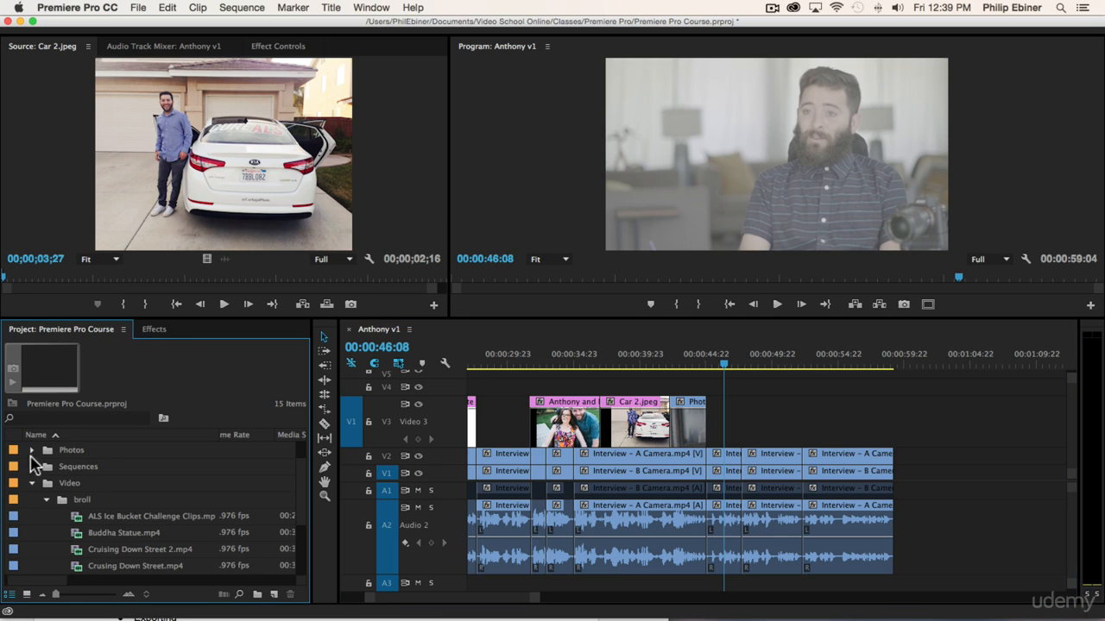
pyautogui.scroll(-3, 138, 510)
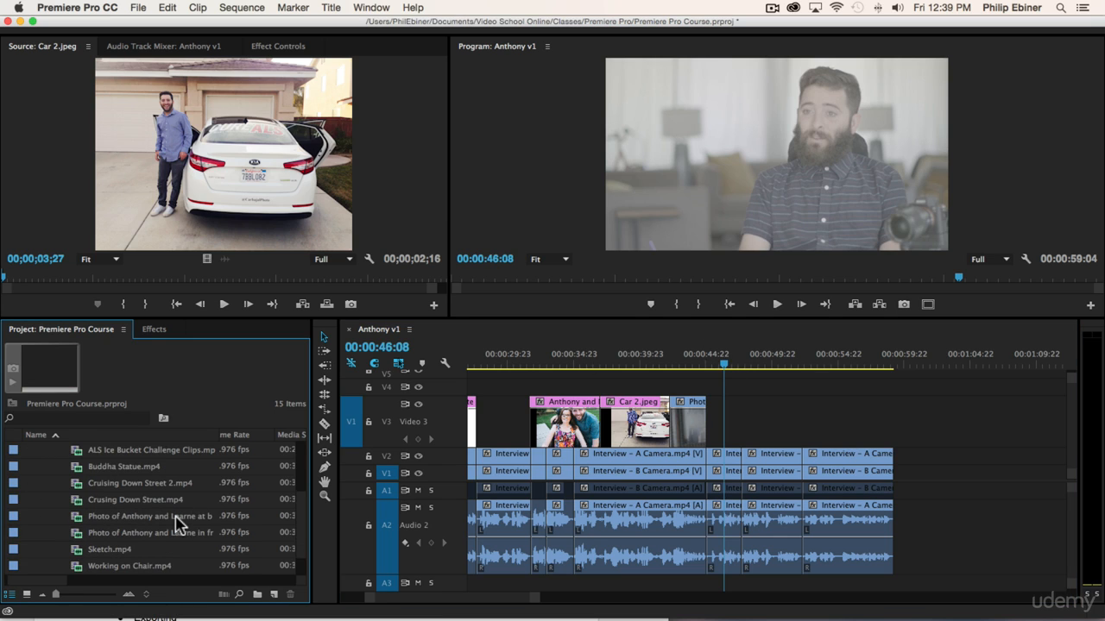
pyautogui.doubleClick(149, 503)
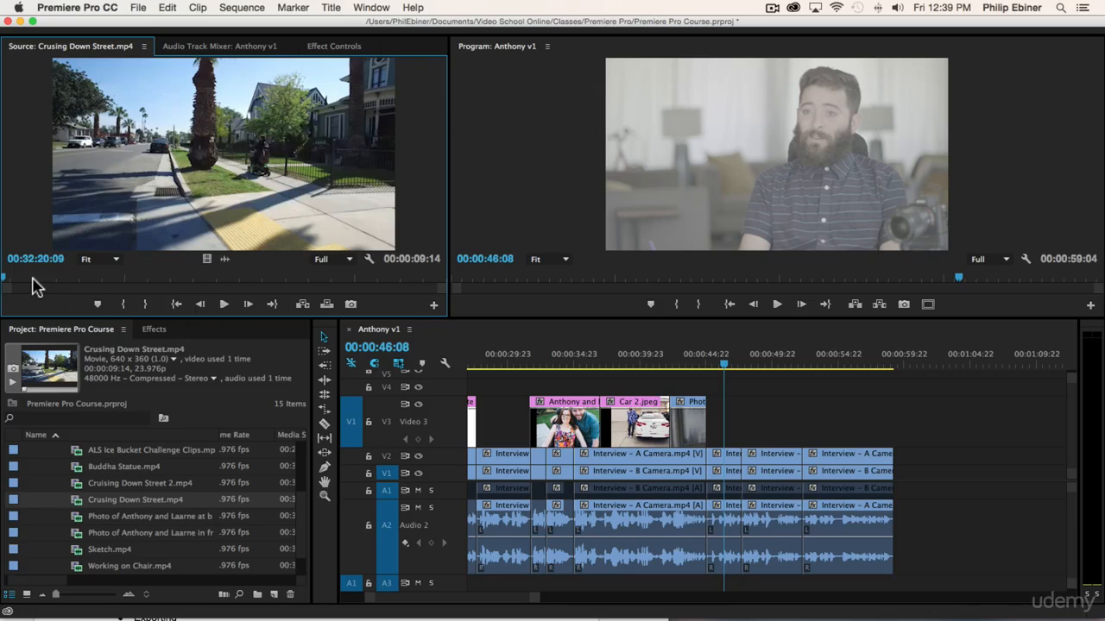
pyautogui.moveTo(37, 286); pyautogui.dragTo(86, 279)
pyautogui.press('i')
pyautogui.press('space')
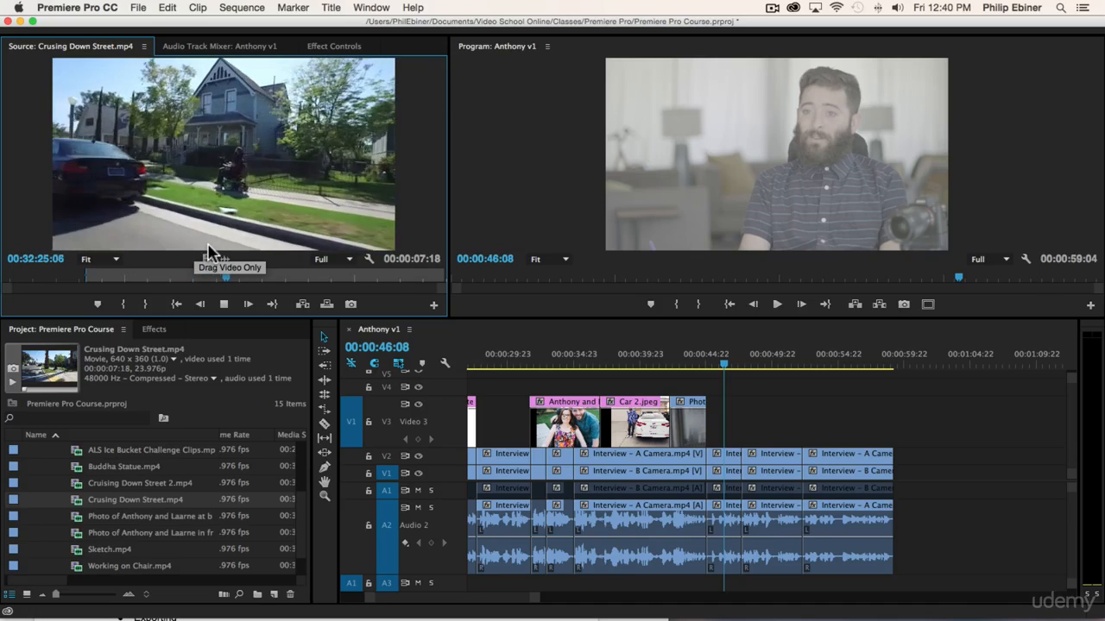
pyautogui.press('o')
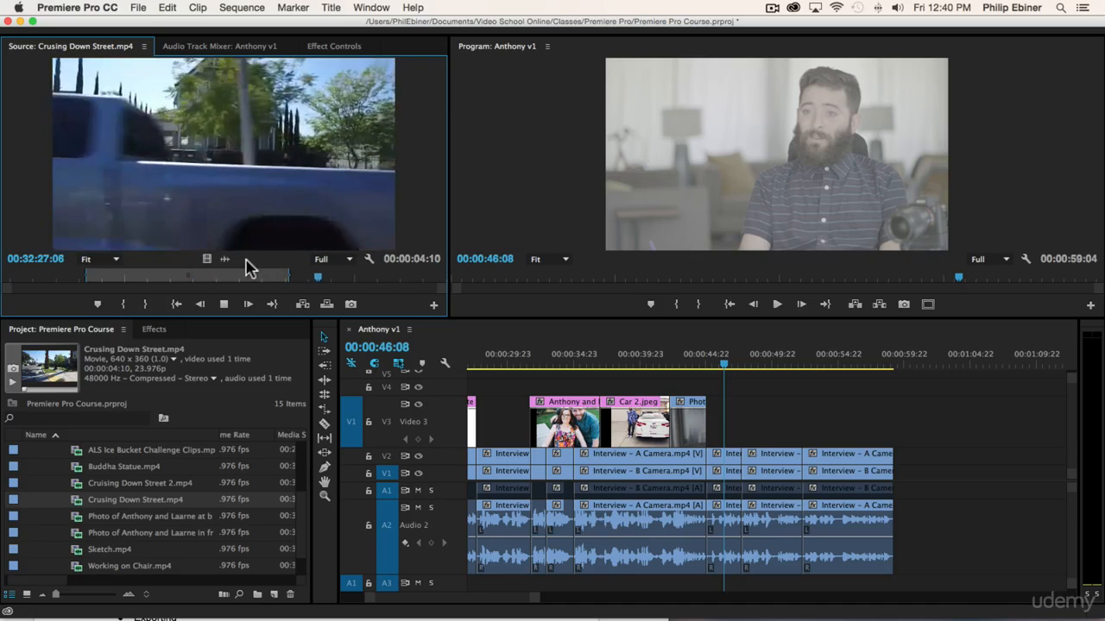
pyautogui.press('o')
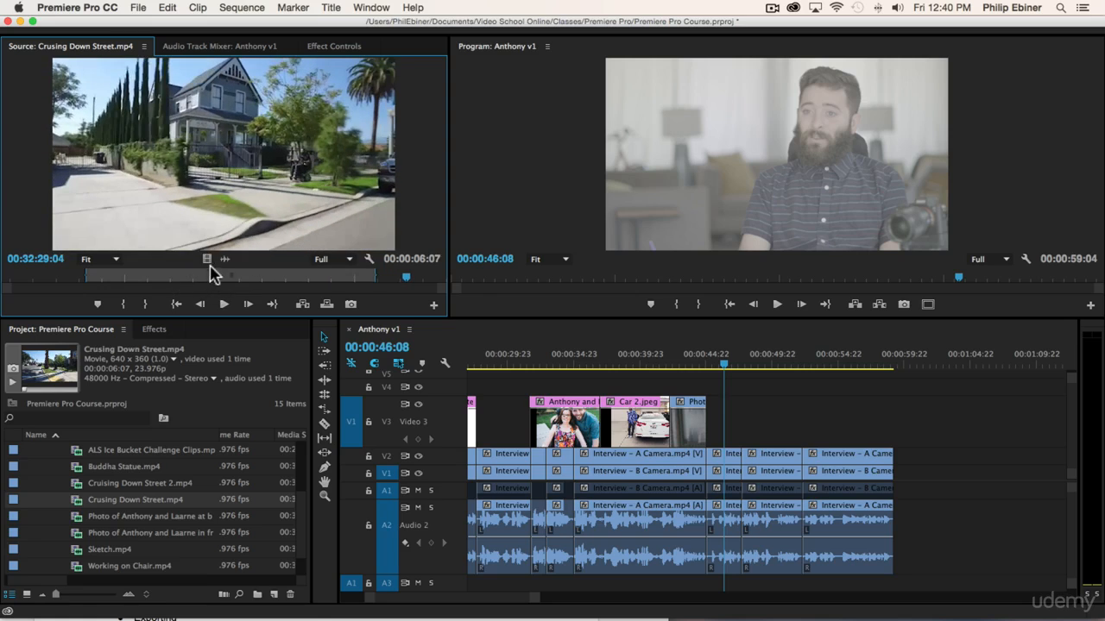
pyautogui.moveTo(681, 398); pyautogui.dragTo(735, 441)
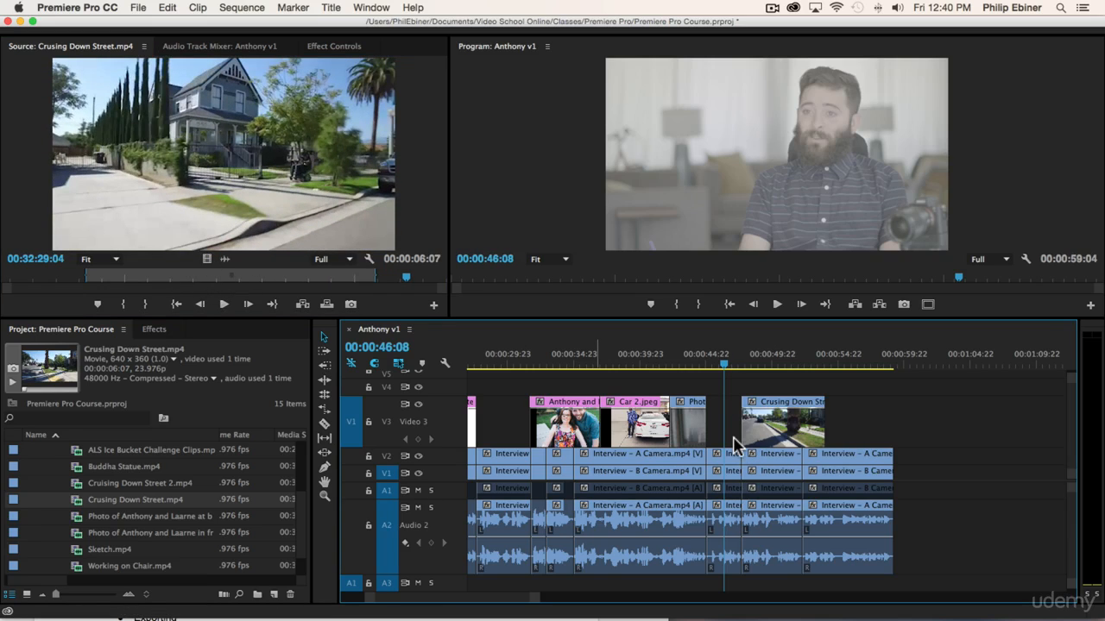
# - Mark a 00:00:06:13 section of Cruising Down Street 2.mp4 and place its video on V3 directly after Crusing Down Street.mp4
pyautogui.doubleClick(128, 483)
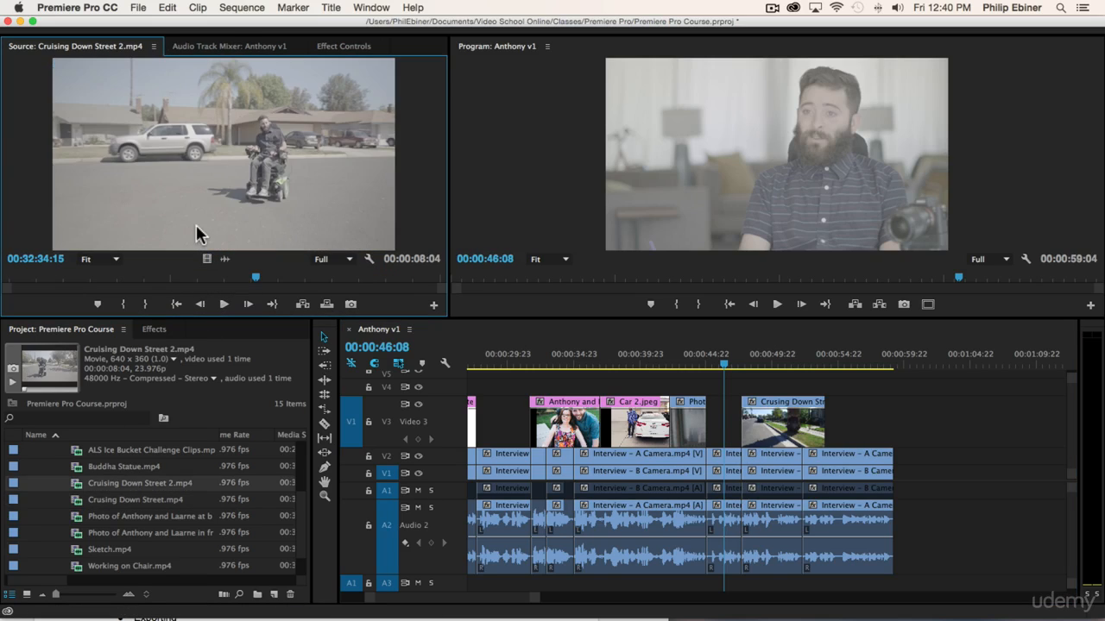
pyautogui.click(53, 278)
pyautogui.press('i')
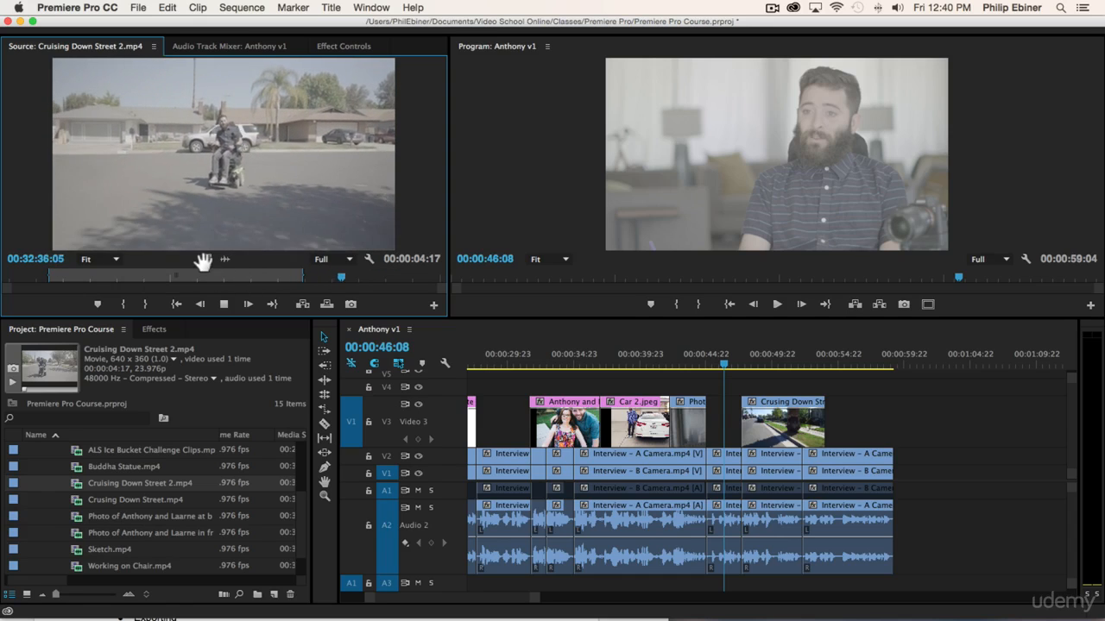
pyautogui.press('o')
pyautogui.moveTo(204, 261); pyautogui.dragTo(911, 423)
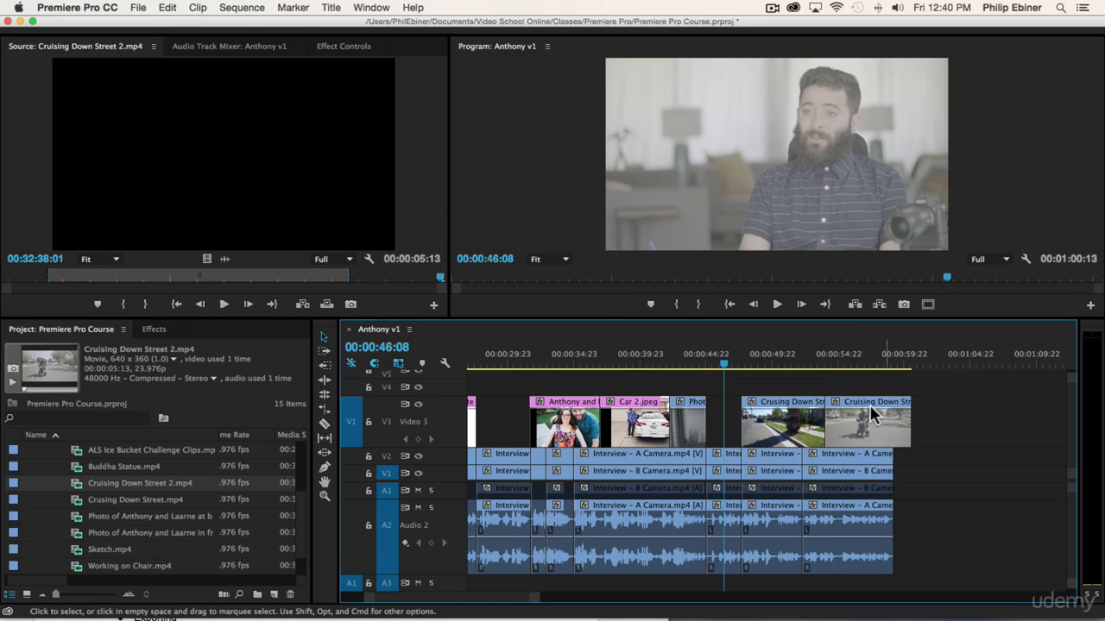
# - Play the interview into Crusing Down Street.mp4 and move the playhead to the interview cut at 00:00:52:05
pyautogui.press('space')
pyautogui.press('space')
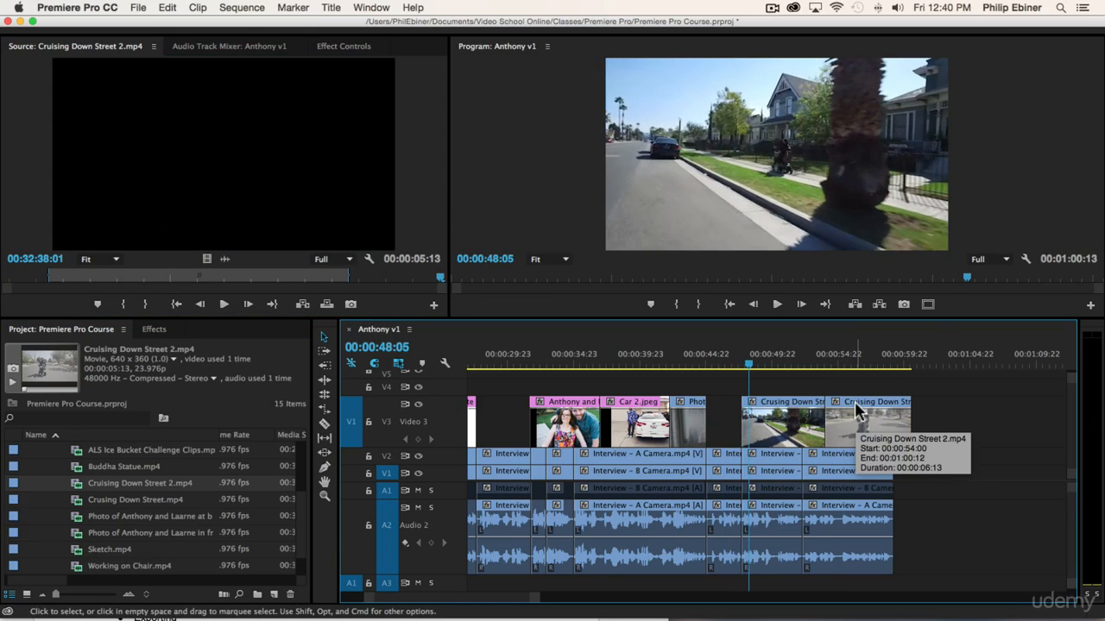
pyautogui.moveTo(824, 361); pyautogui.dragTo(801, 361)
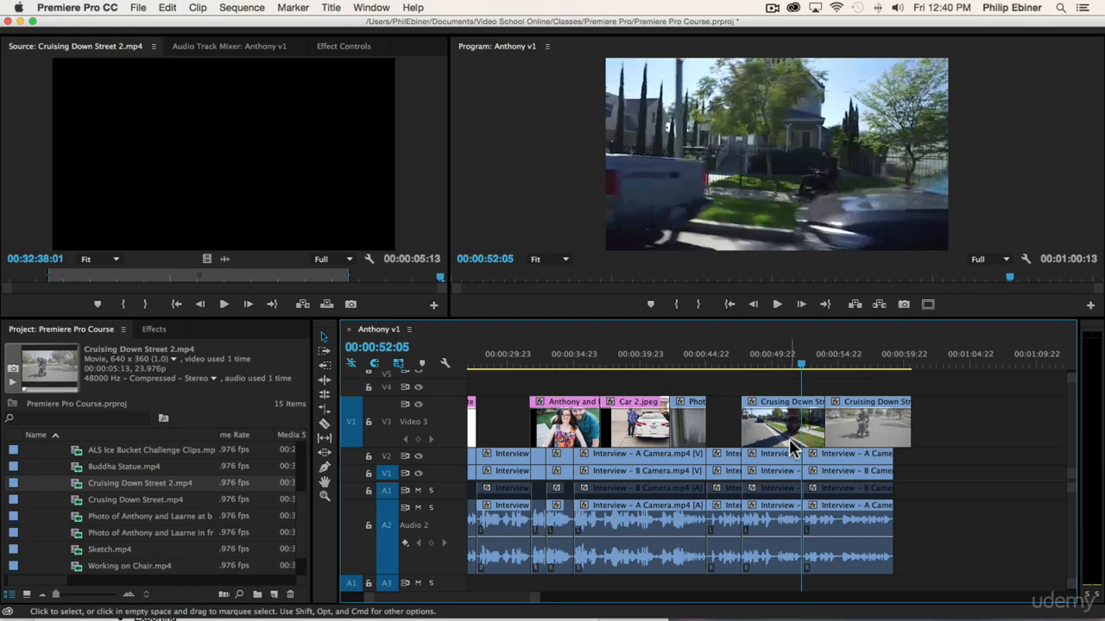
# - Review the b-roll coverage across the whole sequence, from the first V3 clips through the social media photos to Cruising Down Street 2.mp4
pyautogui.press('-')
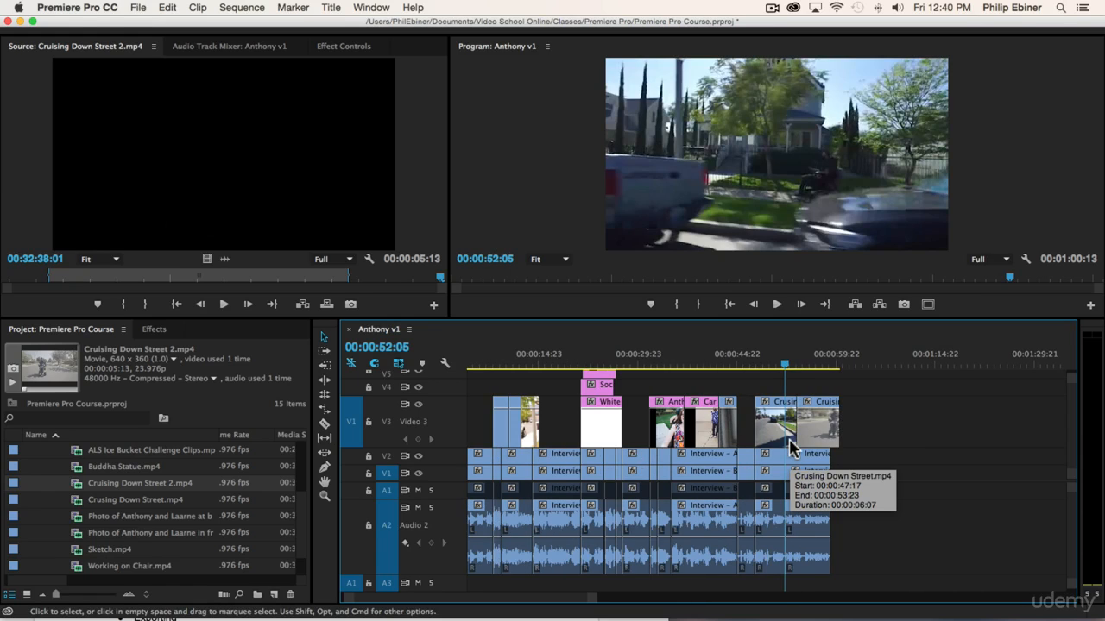
pyautogui.scroll(2, 870, 423)
pyautogui.moveTo(529, 365); pyautogui.dragTo(629, 365)
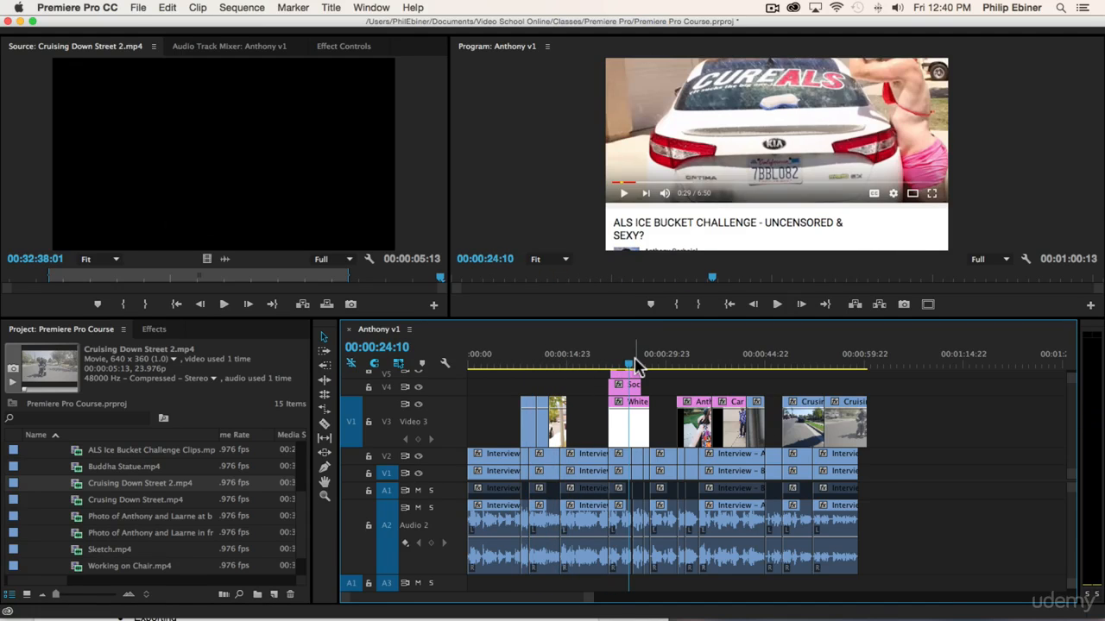
pyautogui.moveTo(708, 365); pyautogui.dragTo(832, 367)
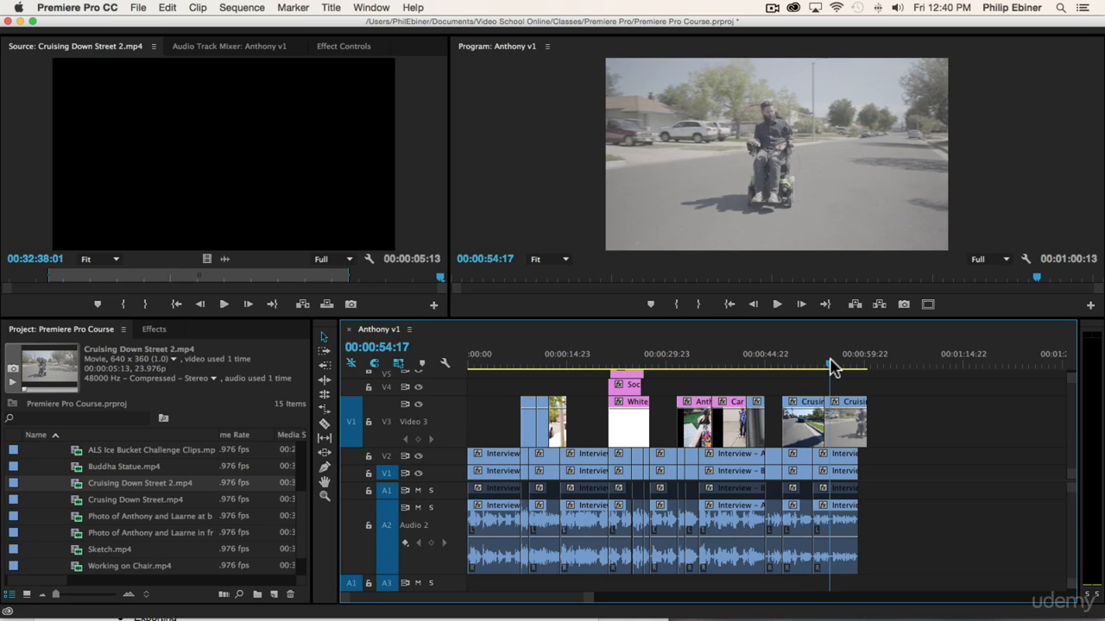
pyautogui.click(529, 366)
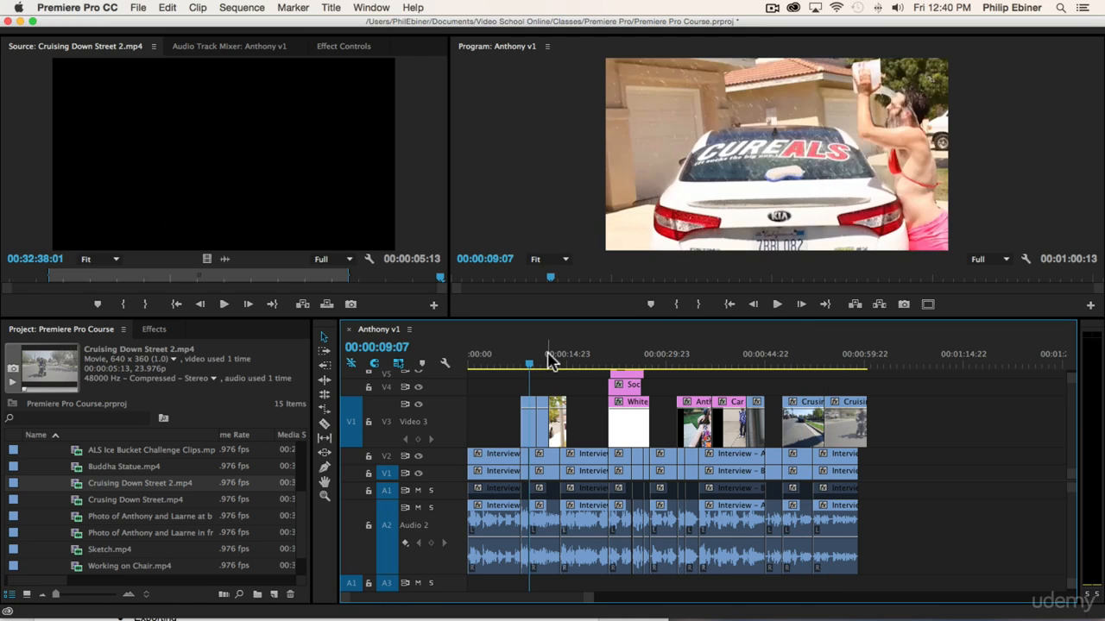
pyautogui.click(636, 366)
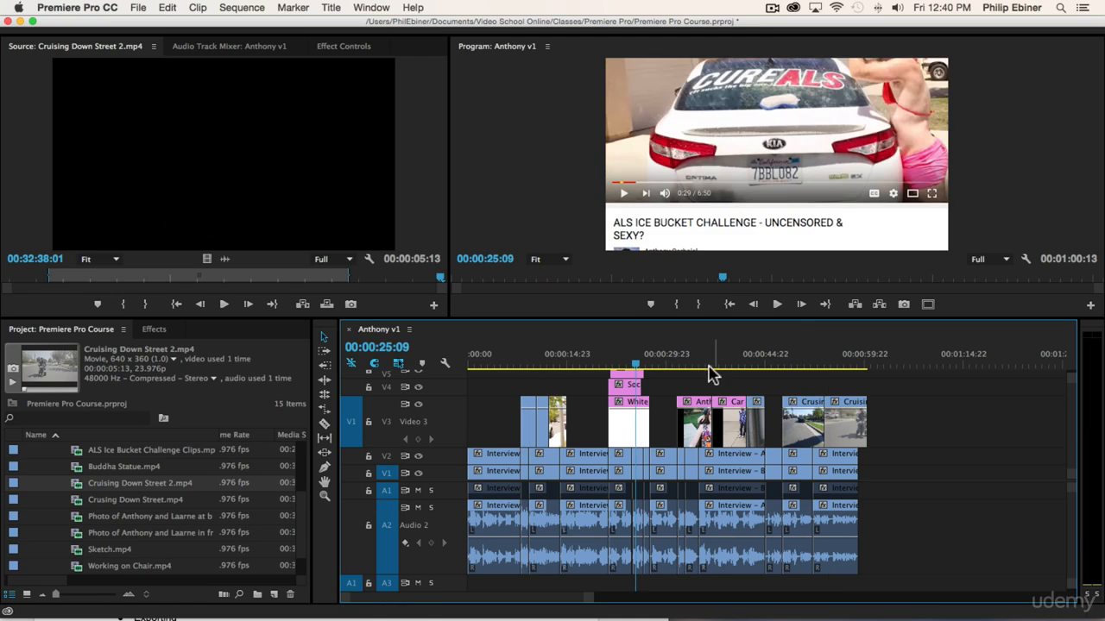